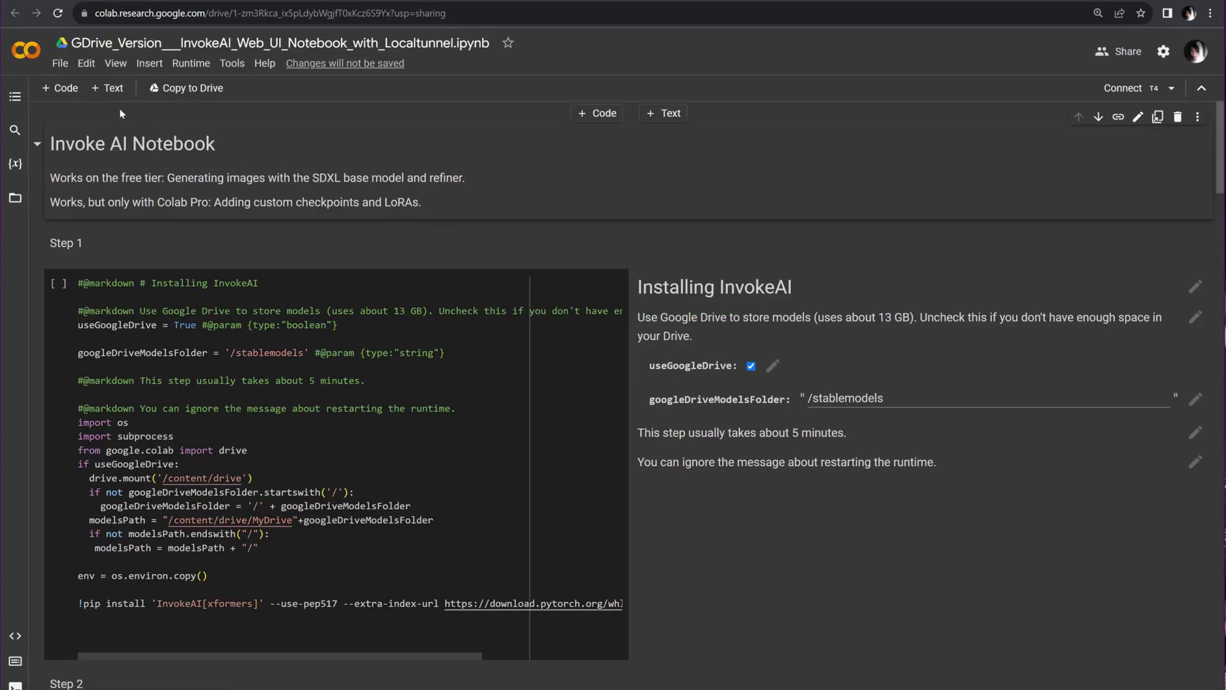
- Save a personal Drive copy of the notebook and strip the version pin from the InvokeAI[xformers] install line
click(60, 64)
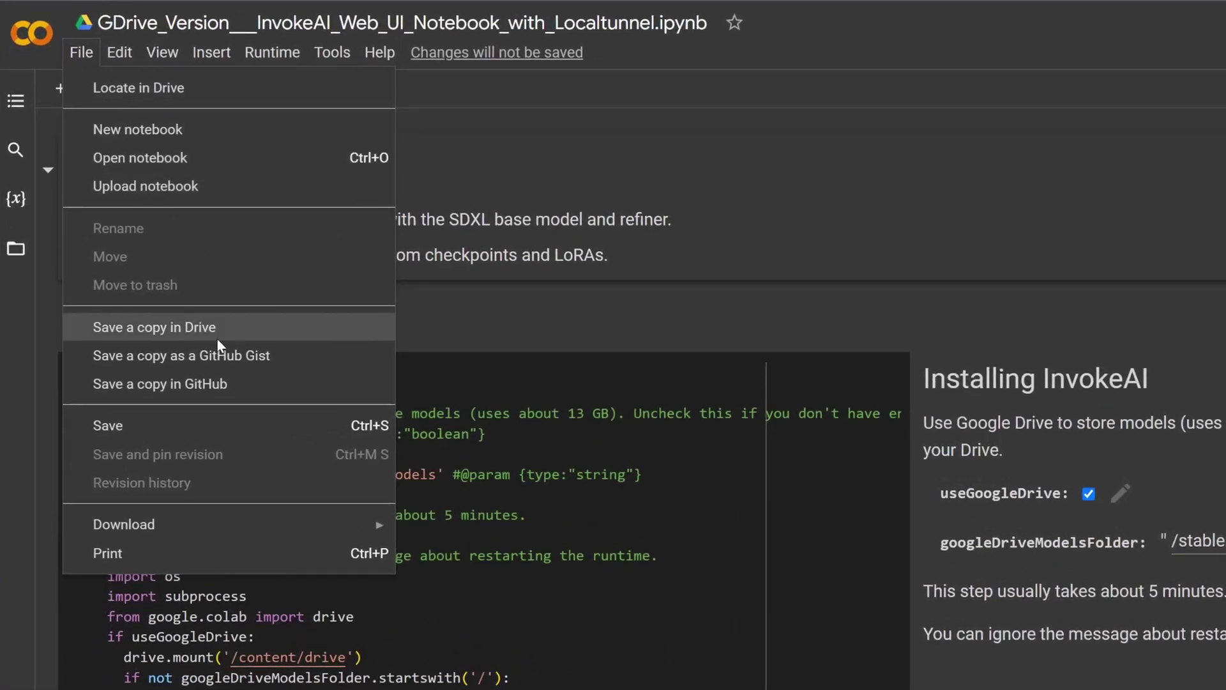
click(217, 338)
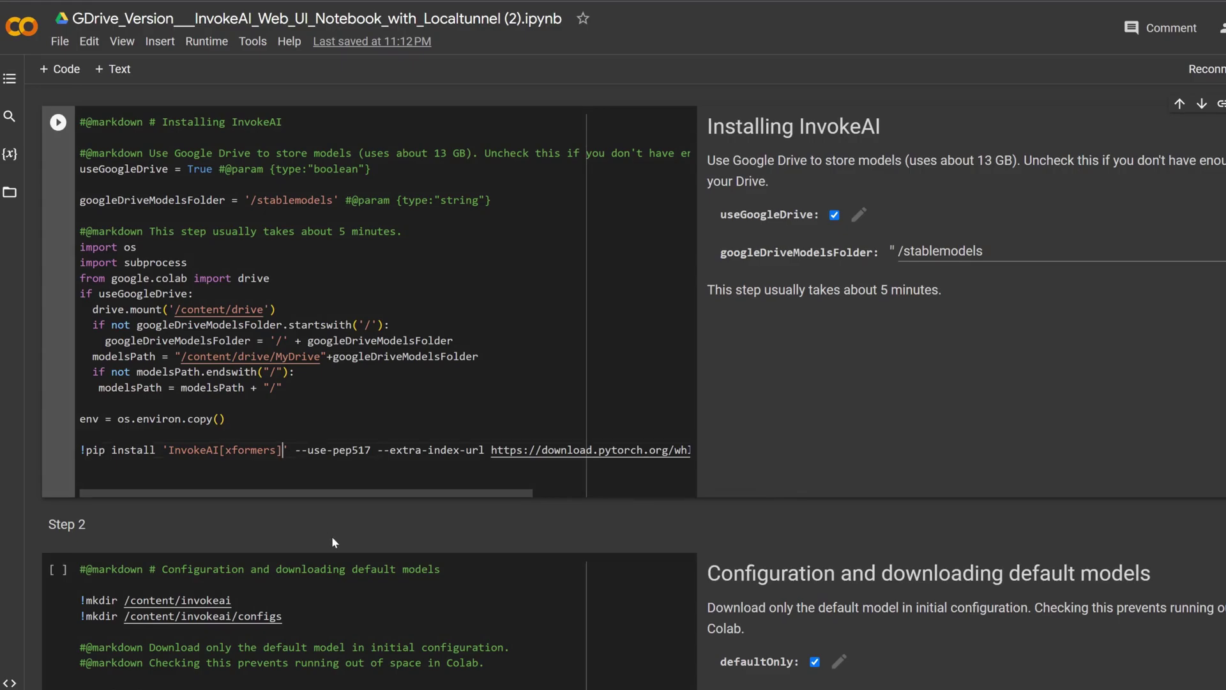
text(==3.0.2)
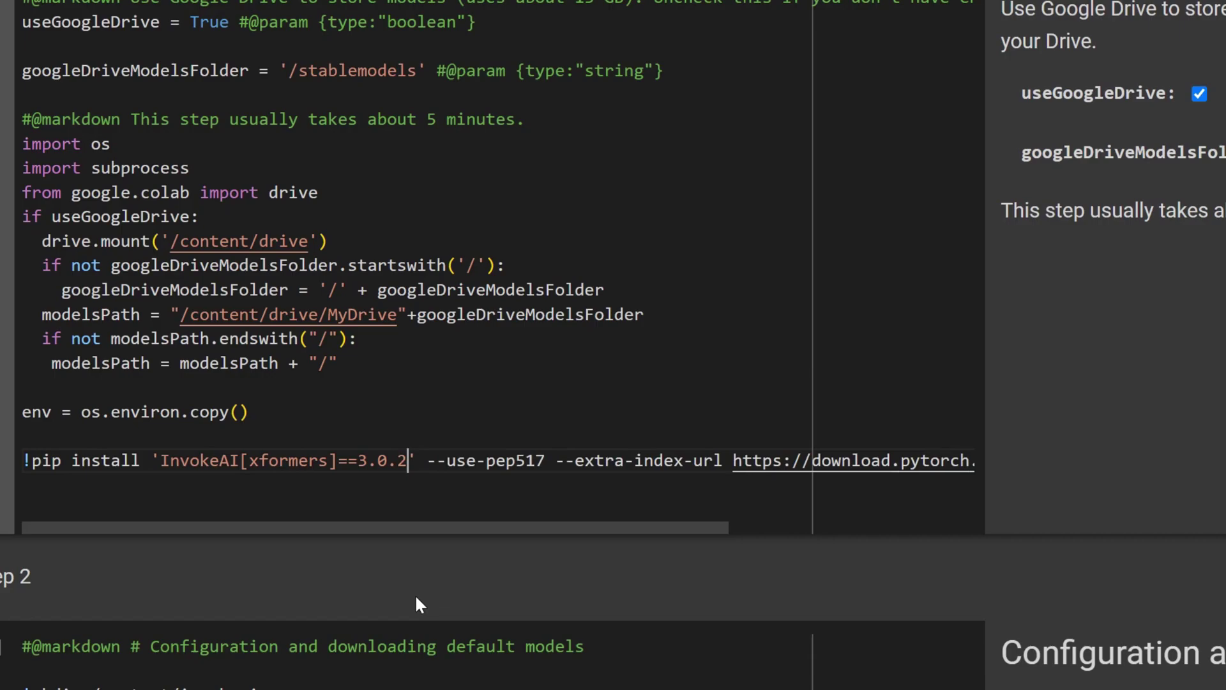
key(BackSpace)
key(BackSpace)
key(BackSpace)
key(BackSpace)
key(BackSpace)
key(BackSpace)
key(BackSpace)
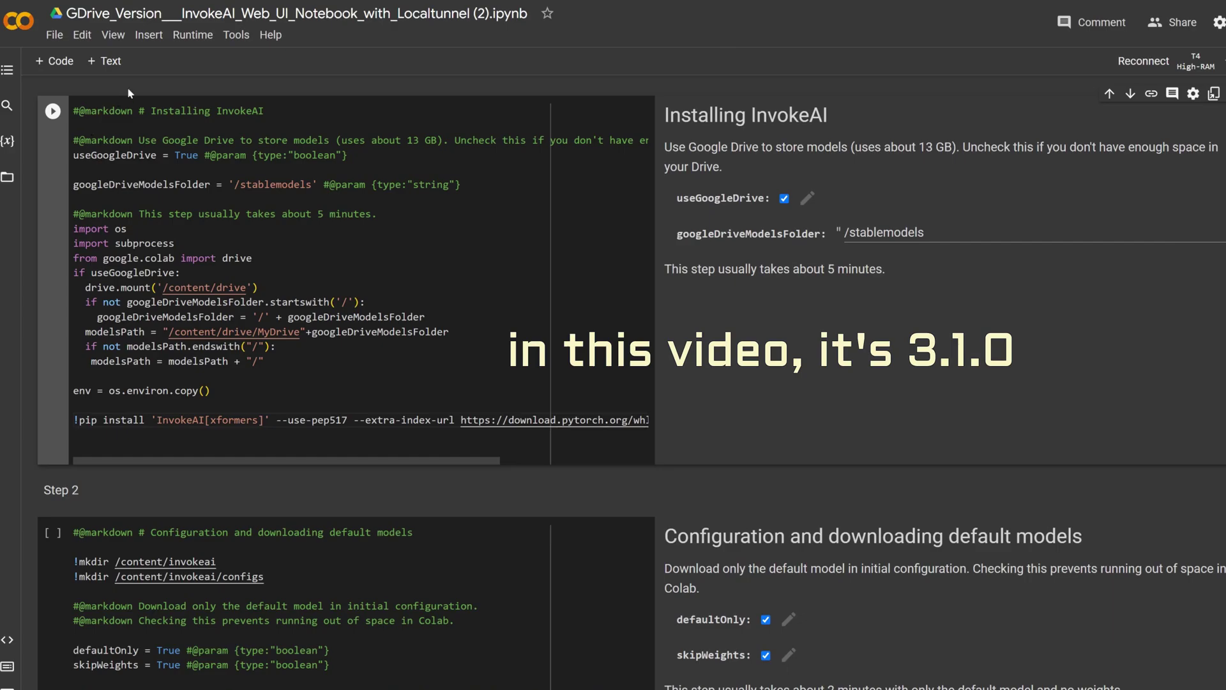
- Change the runtime type to CPU hardware accelerator and save it
click(193, 35)
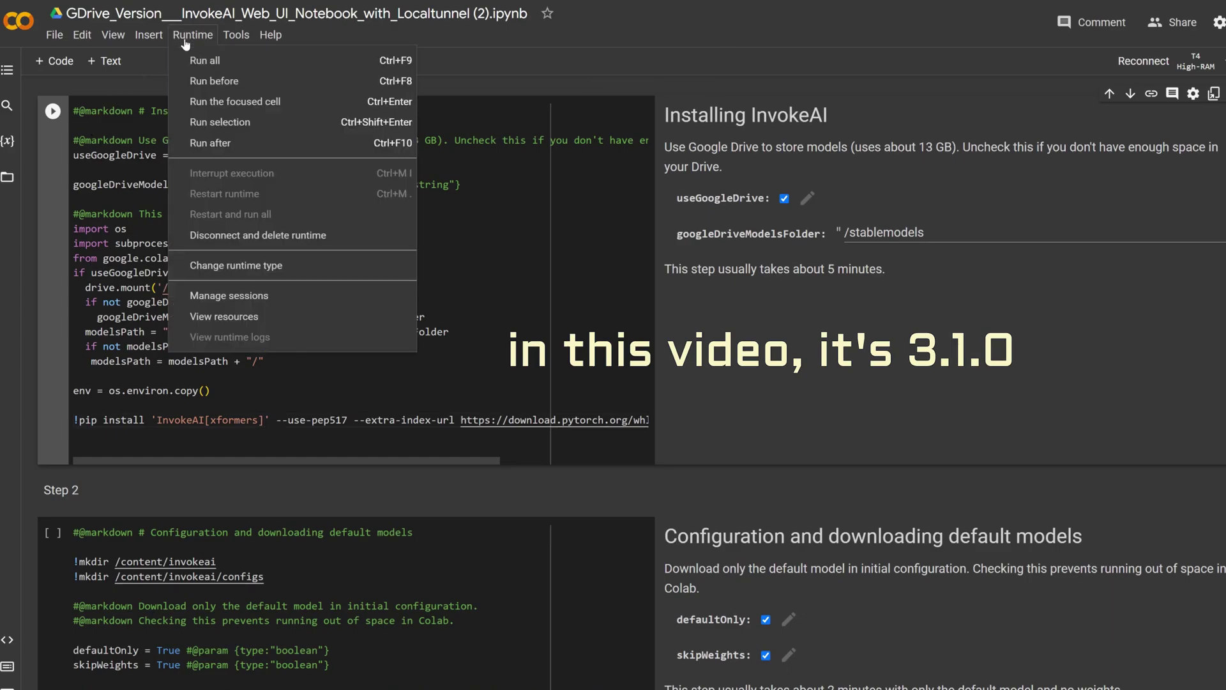
click(241, 263)
click(473, 357)
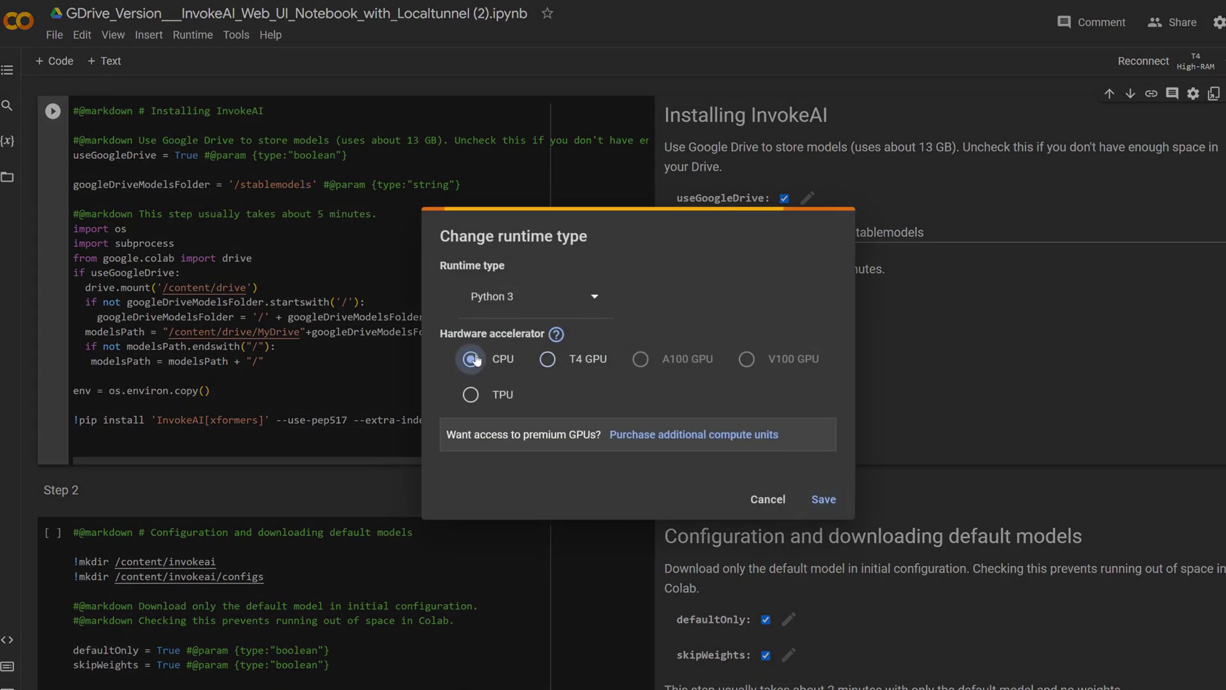
click(824, 498)
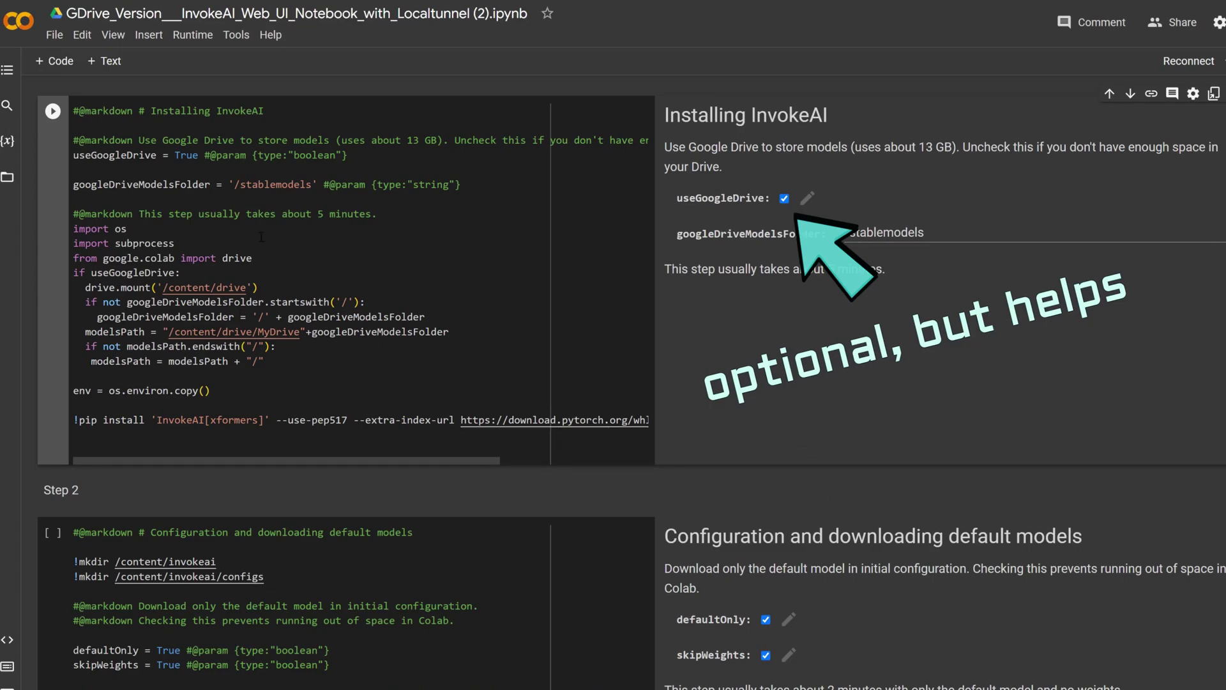
- Run the Step 1 install cell, grant Google Drive access, and check RAM and disk usage
click(52, 112)
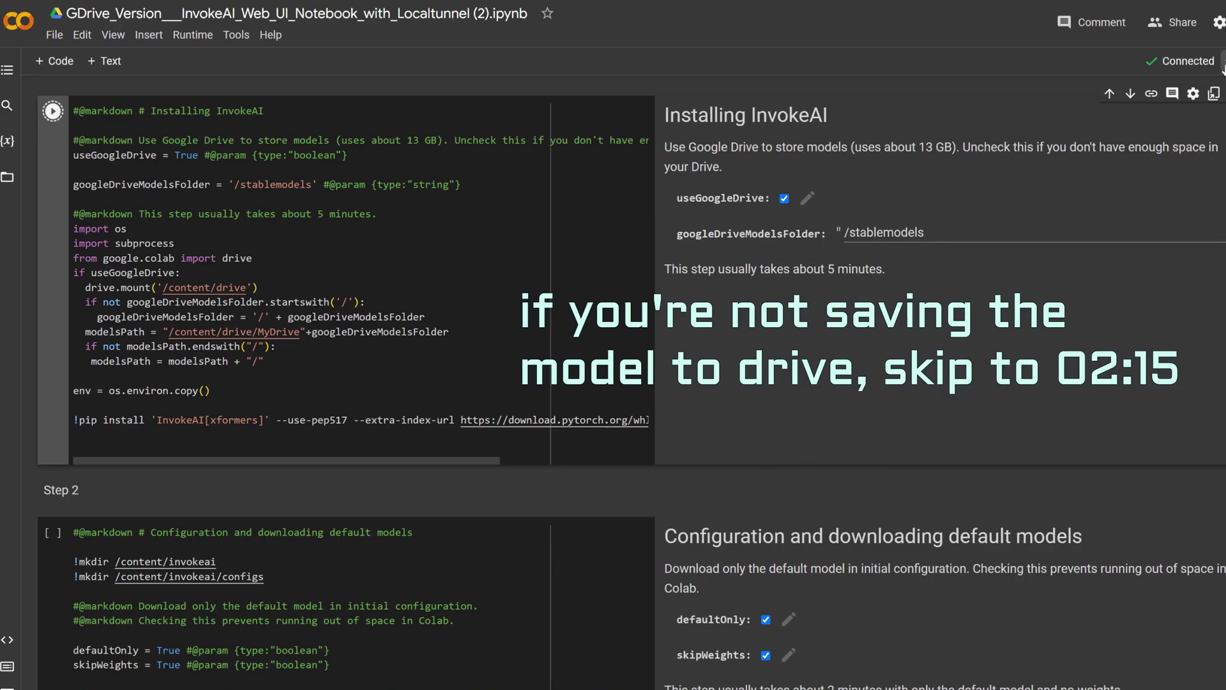
click(1215, 61)
click(175, 253)
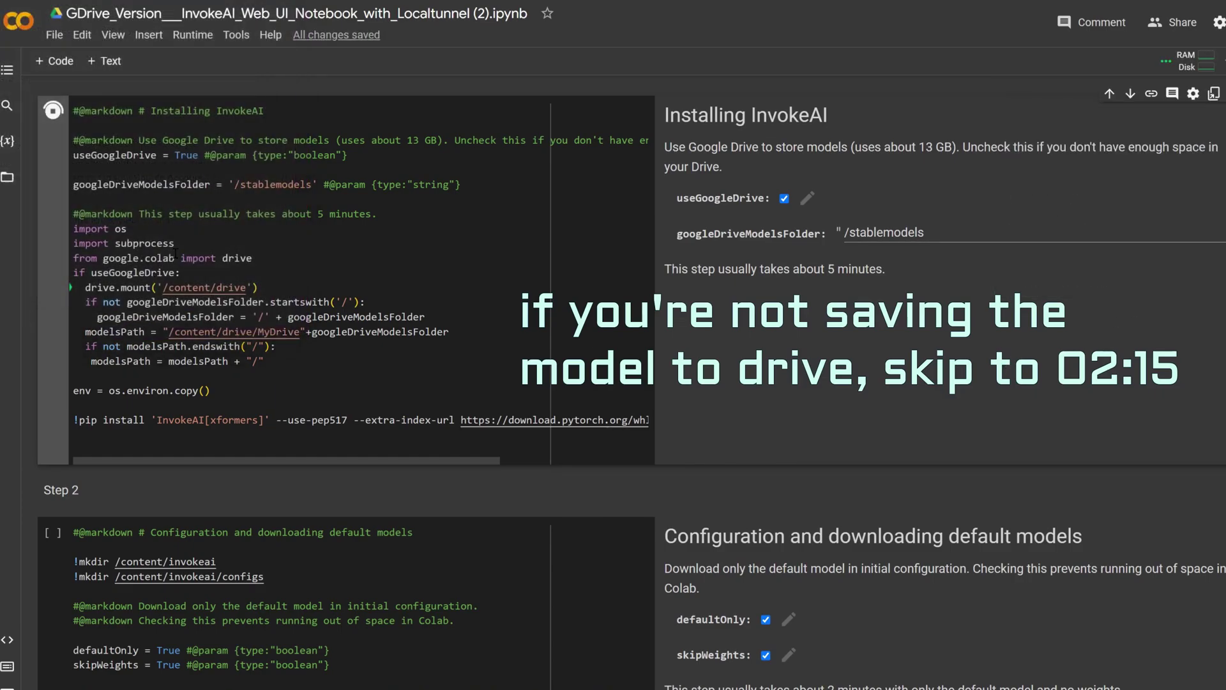
click(1189, 62)
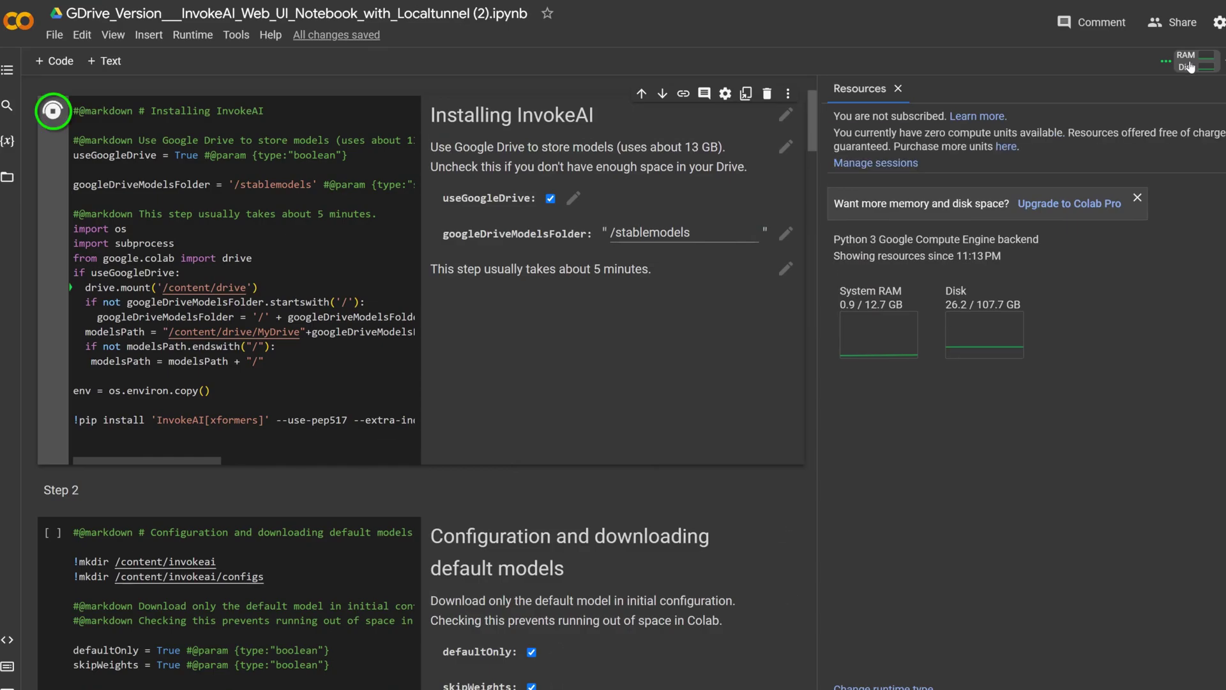
click(1189, 63)
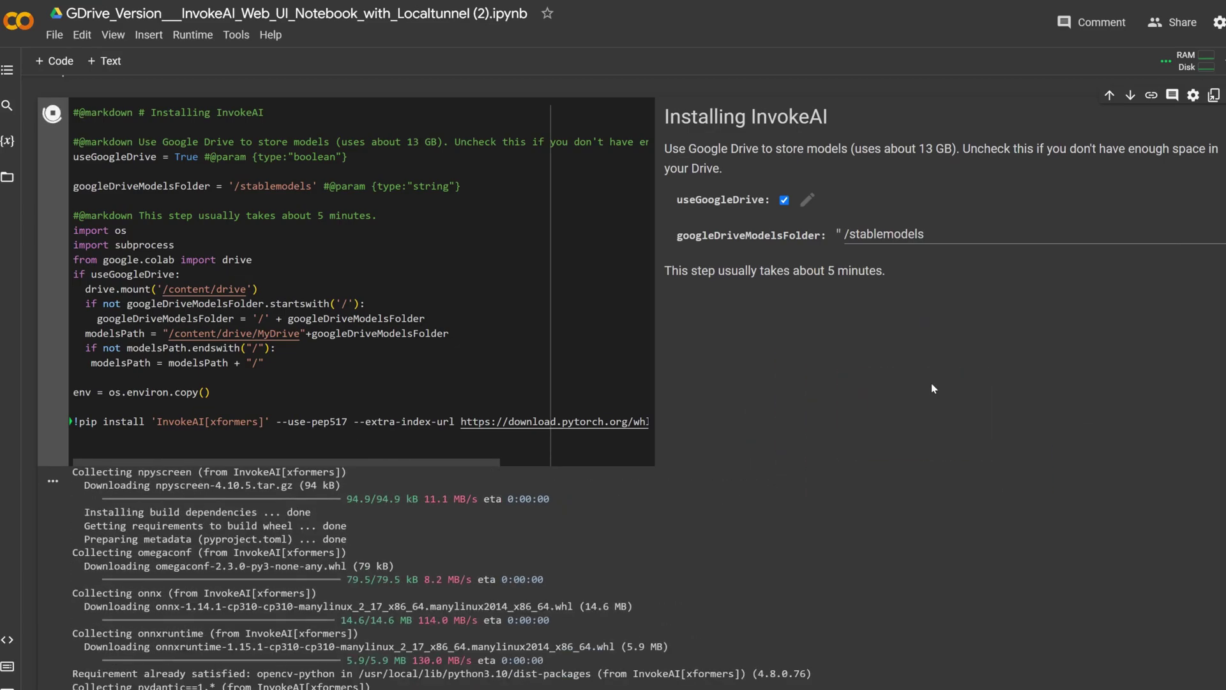
scroll(678, 595, down, 3)
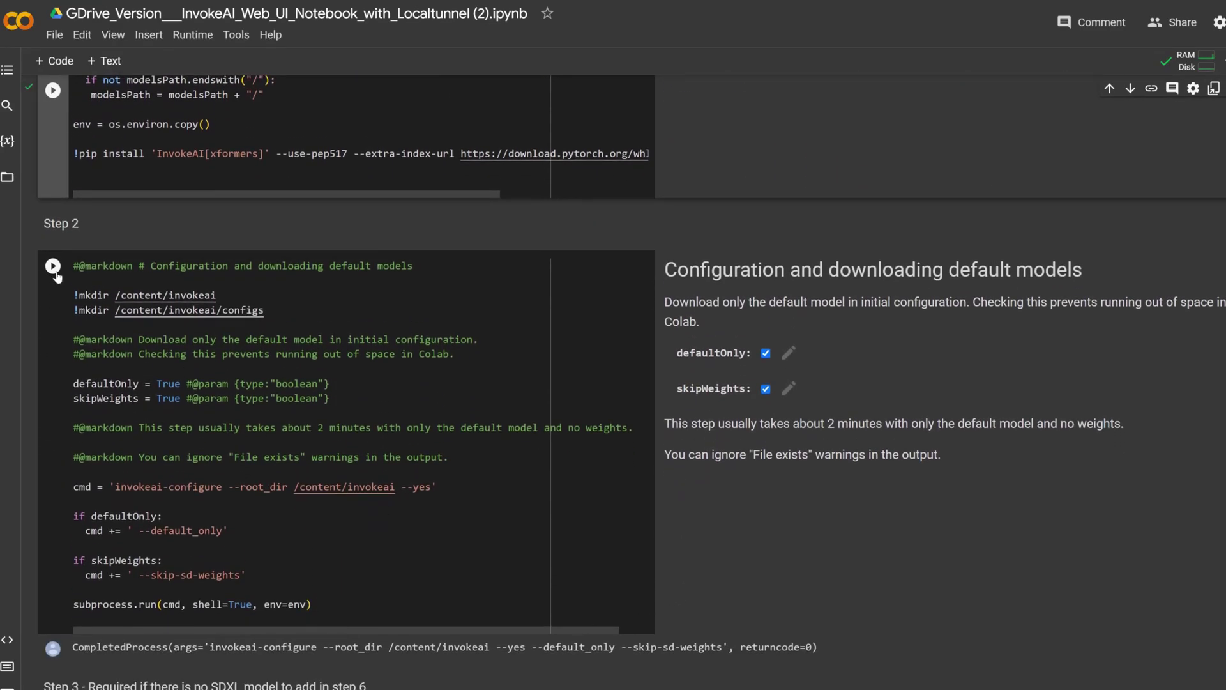
- Run the Step 2 configuration and Step 3 SDXL base model cells
click(53, 266)
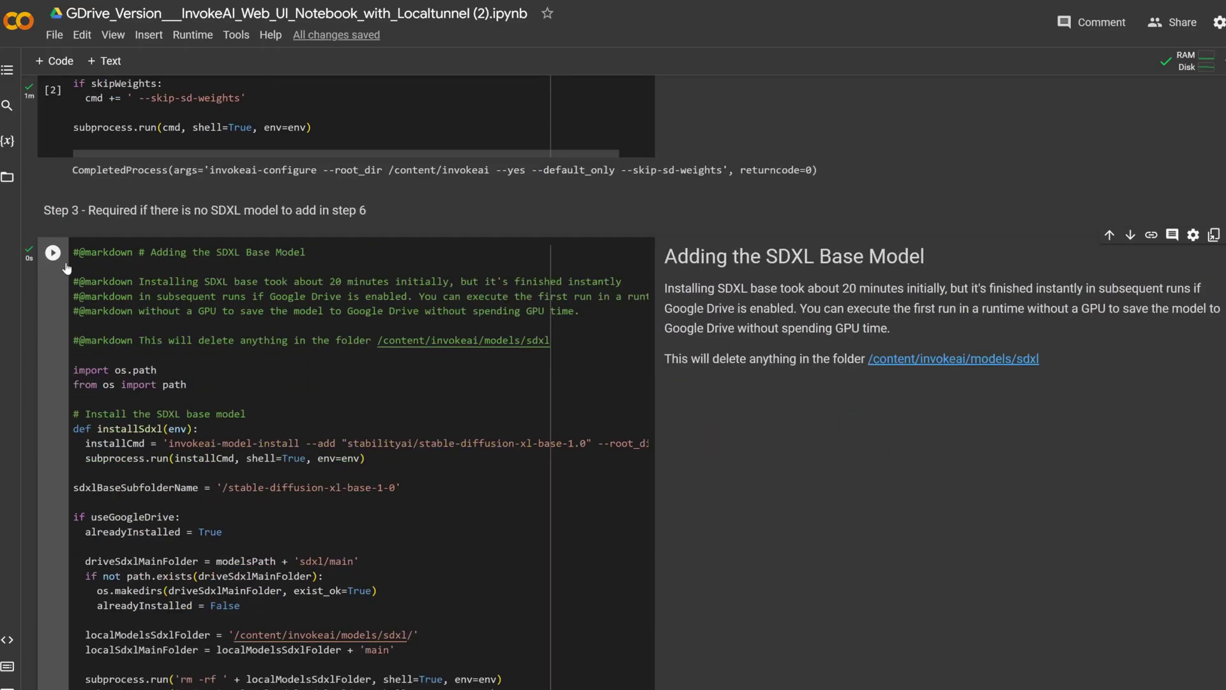
click(54, 254)
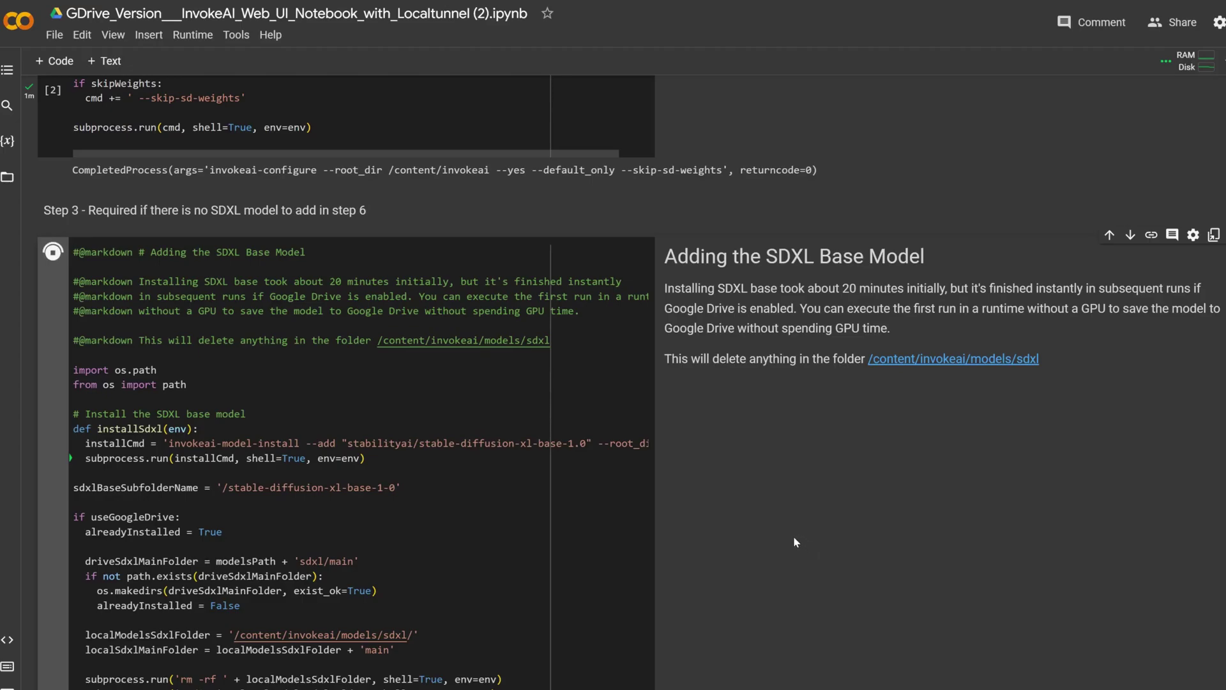
scroll(794, 538, down, 5)
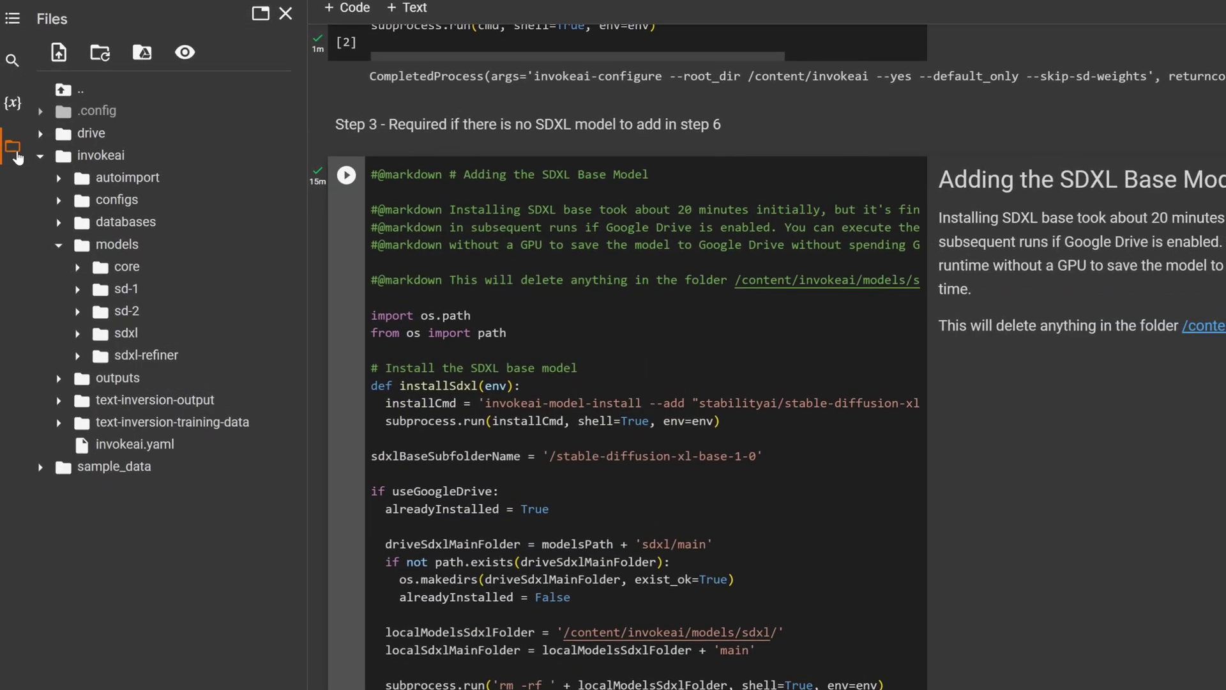
- Browse Files to drive > MyDrive > stablemodels > sdxl > main to confirm the model folders
click(41, 134)
click(59, 221)
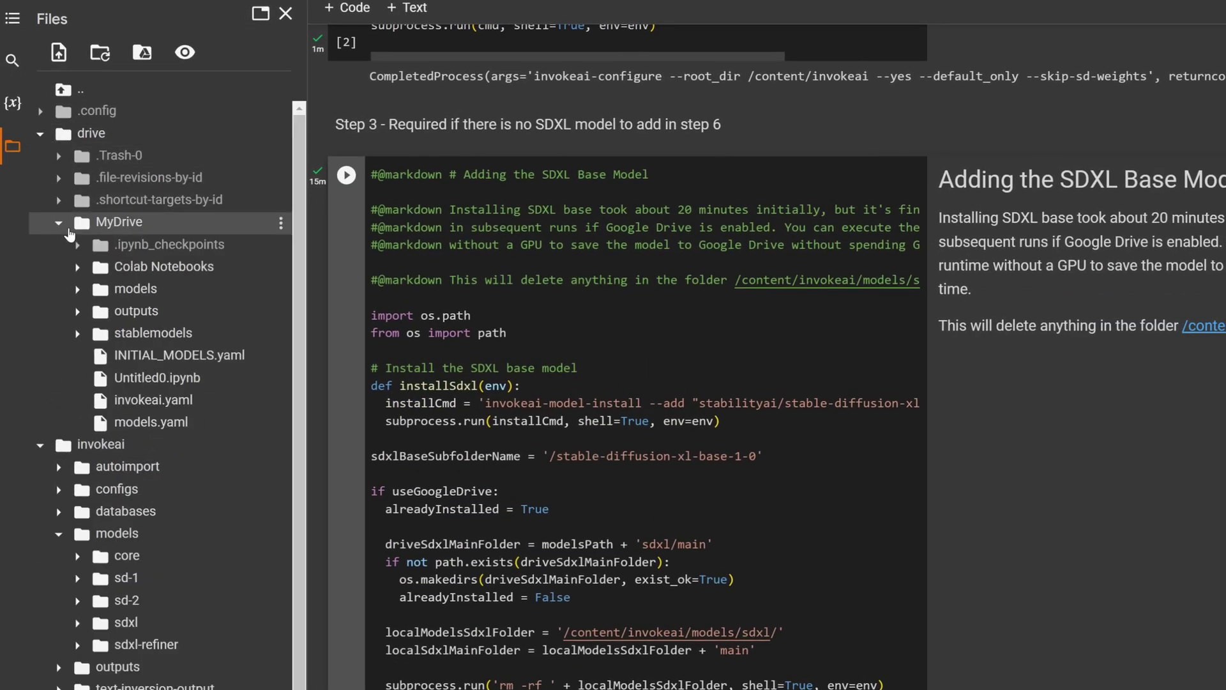
click(97, 377)
click(115, 400)
click(133, 422)
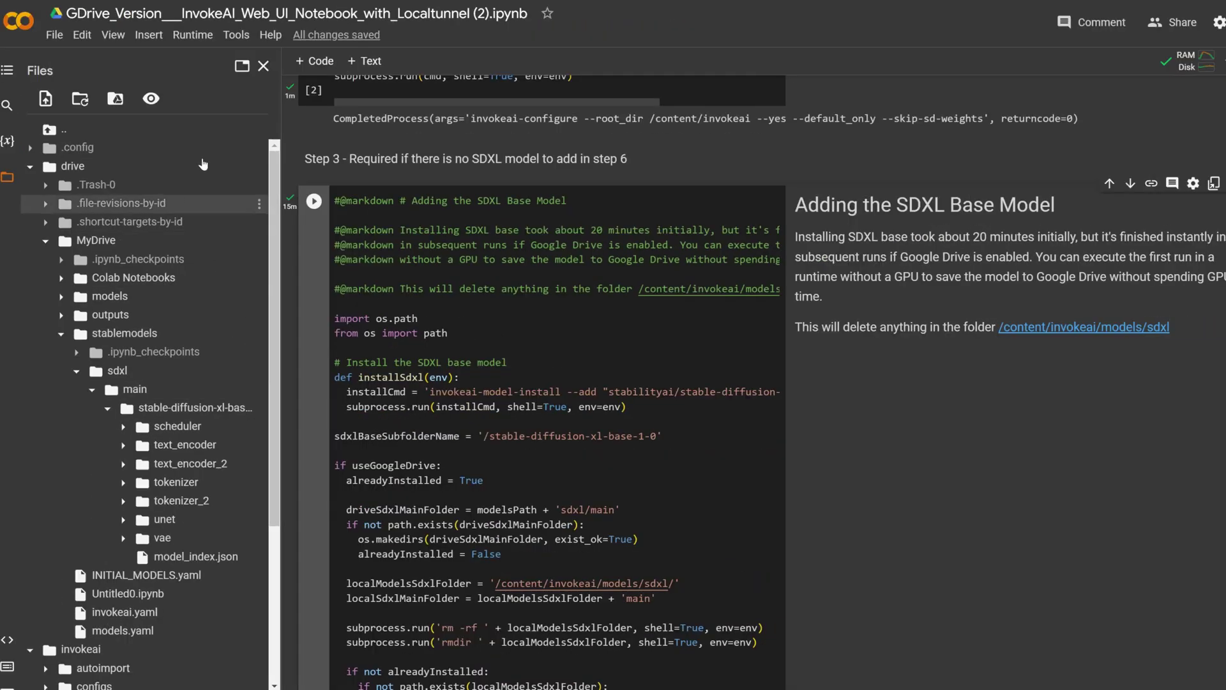
- Switch the runtime to a T4 GPU, accepting the disconnect and saving the setting
click(192, 36)
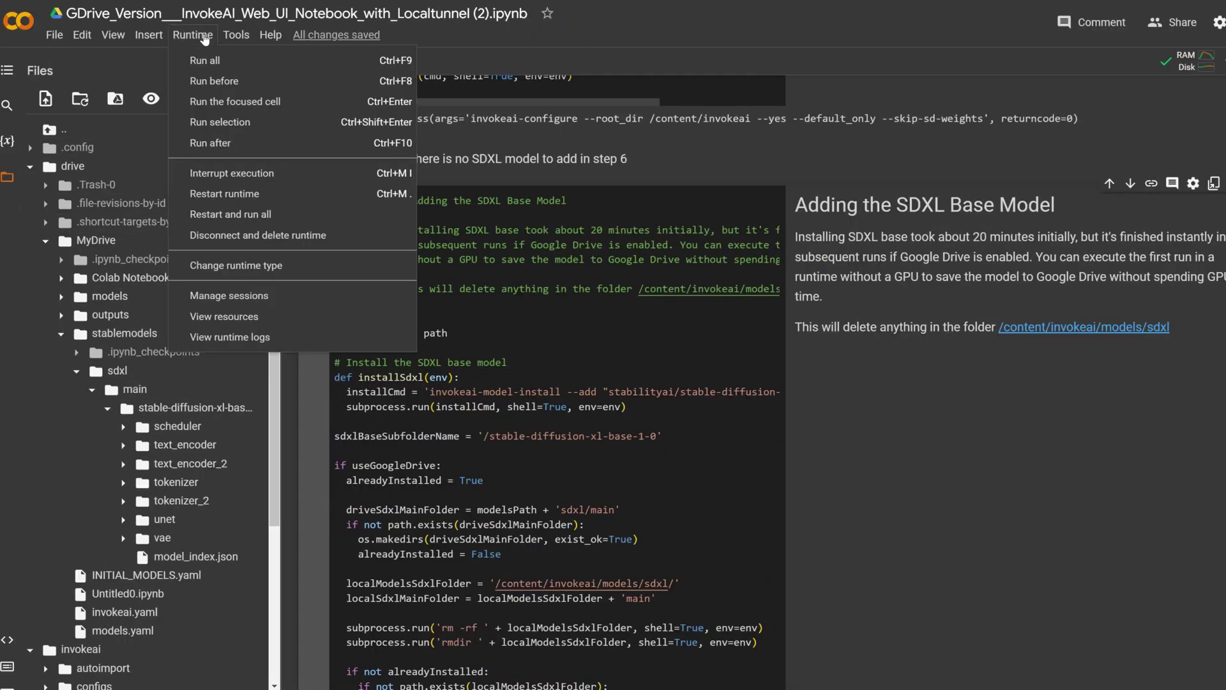
click(236, 265)
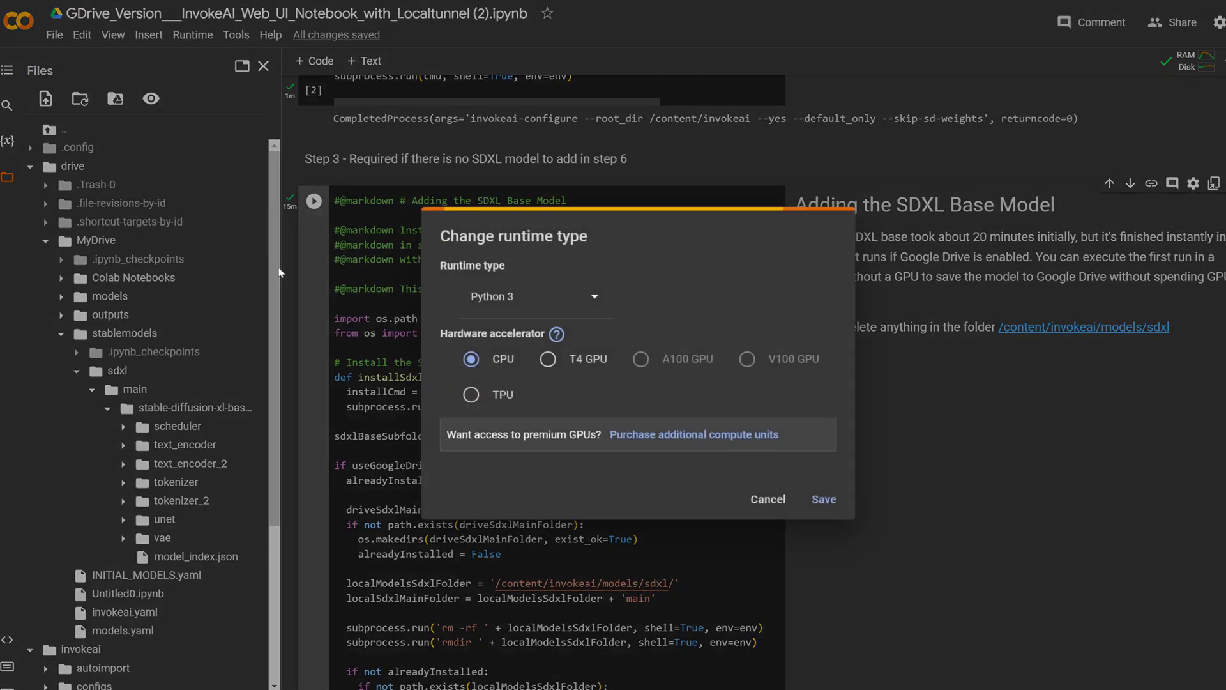
click(567, 367)
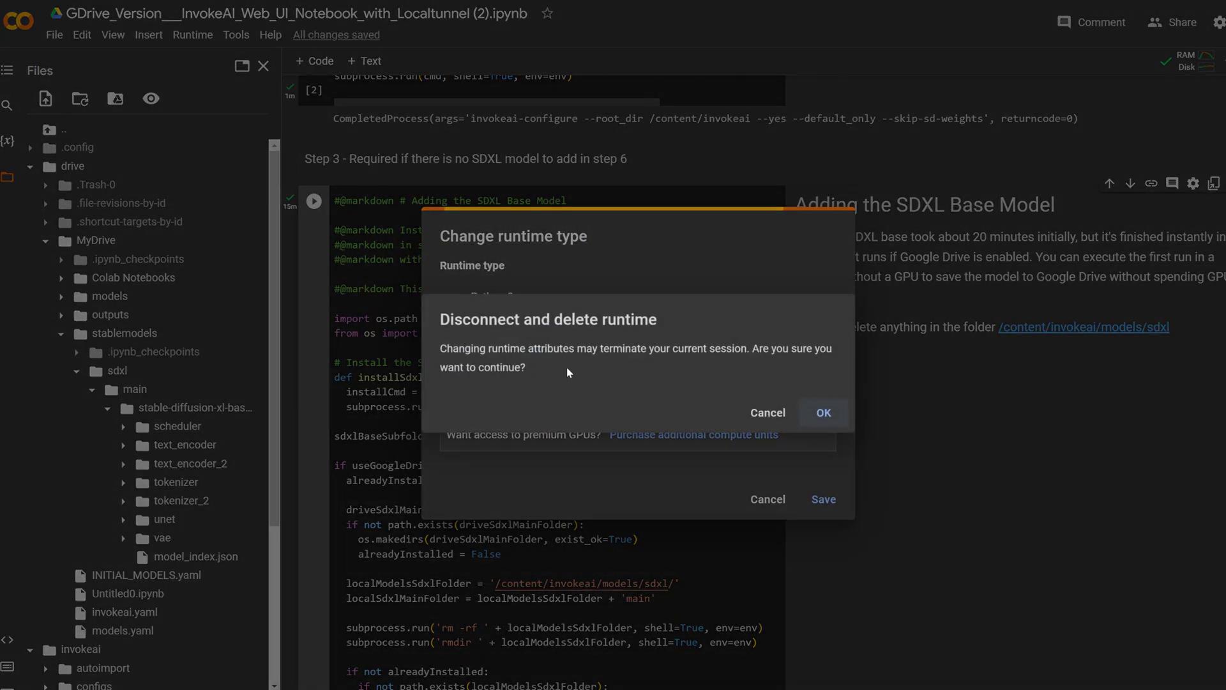
click(824, 417)
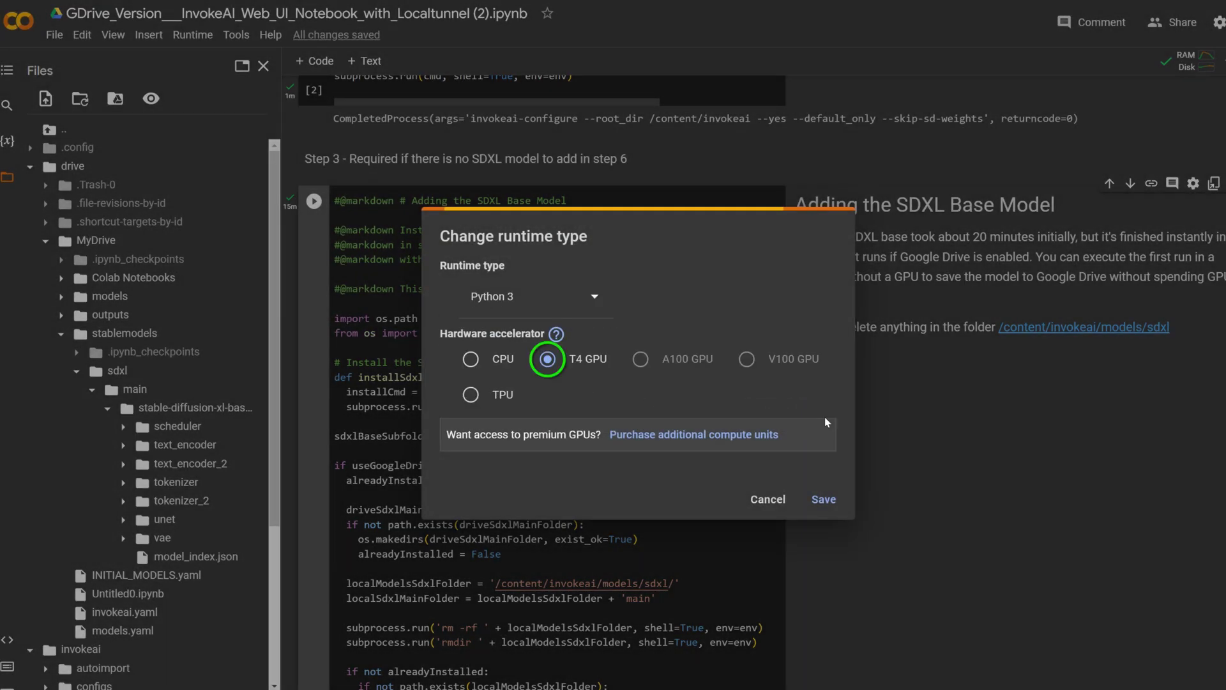
click(823, 501)
scroll(574, 384, up, 10)
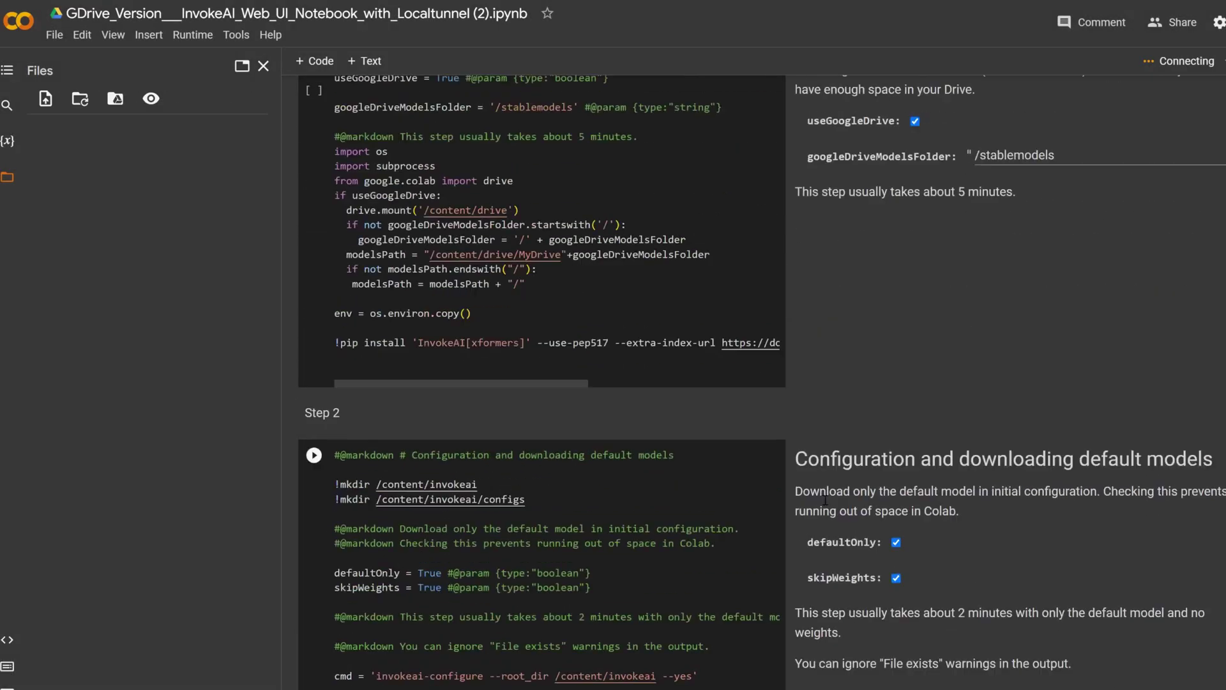
scroll(479, 336, up, 5)
- Rerun the Step 1 install cell and allow the Google Drive connection
click(313, 269)
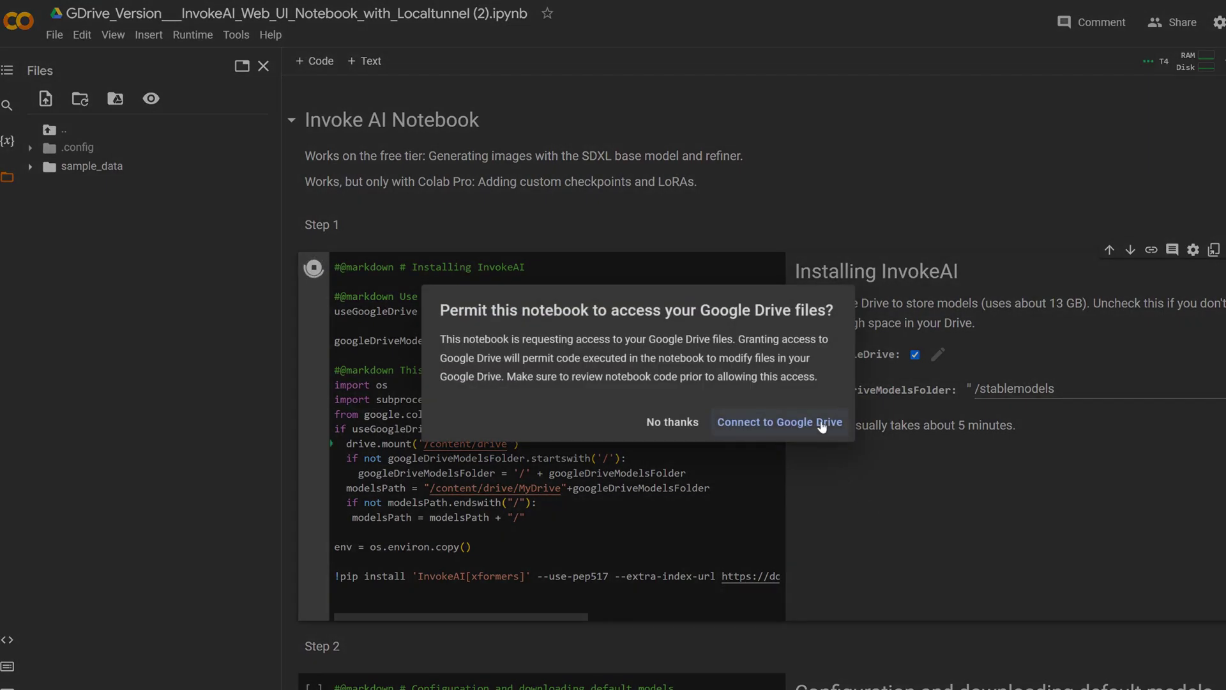
click(815, 422)
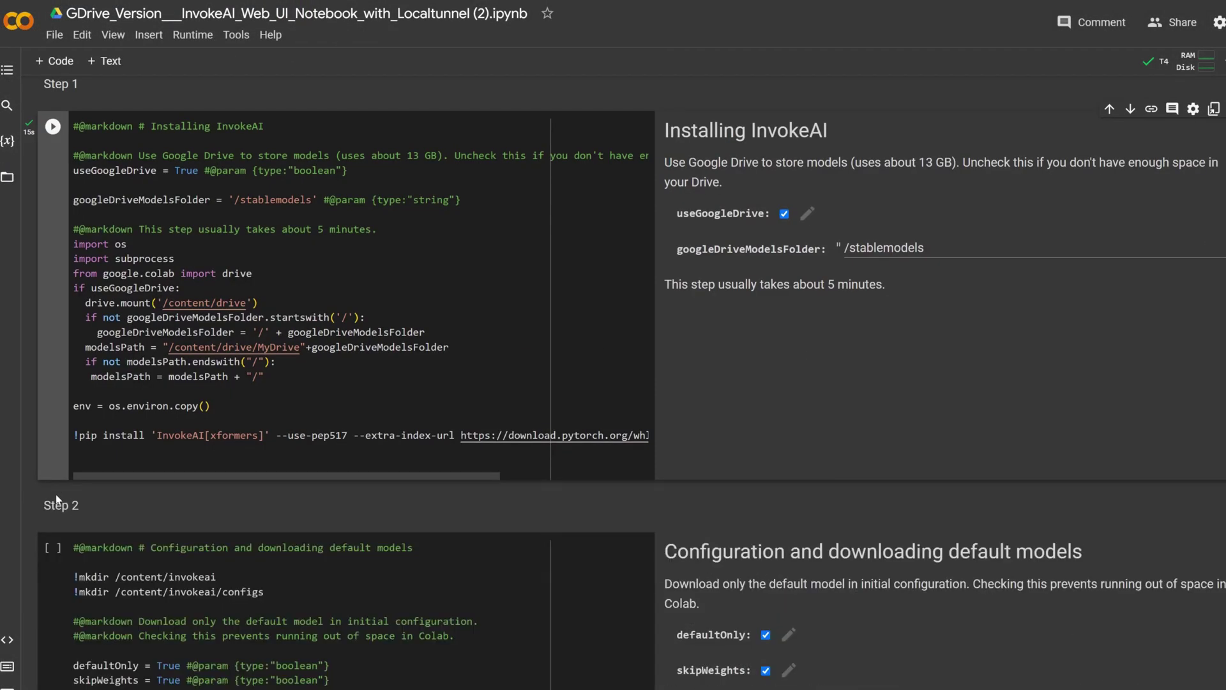
- Run the configuration, SDXL base model, and Drive output/database linking cells in turn
click(52, 546)
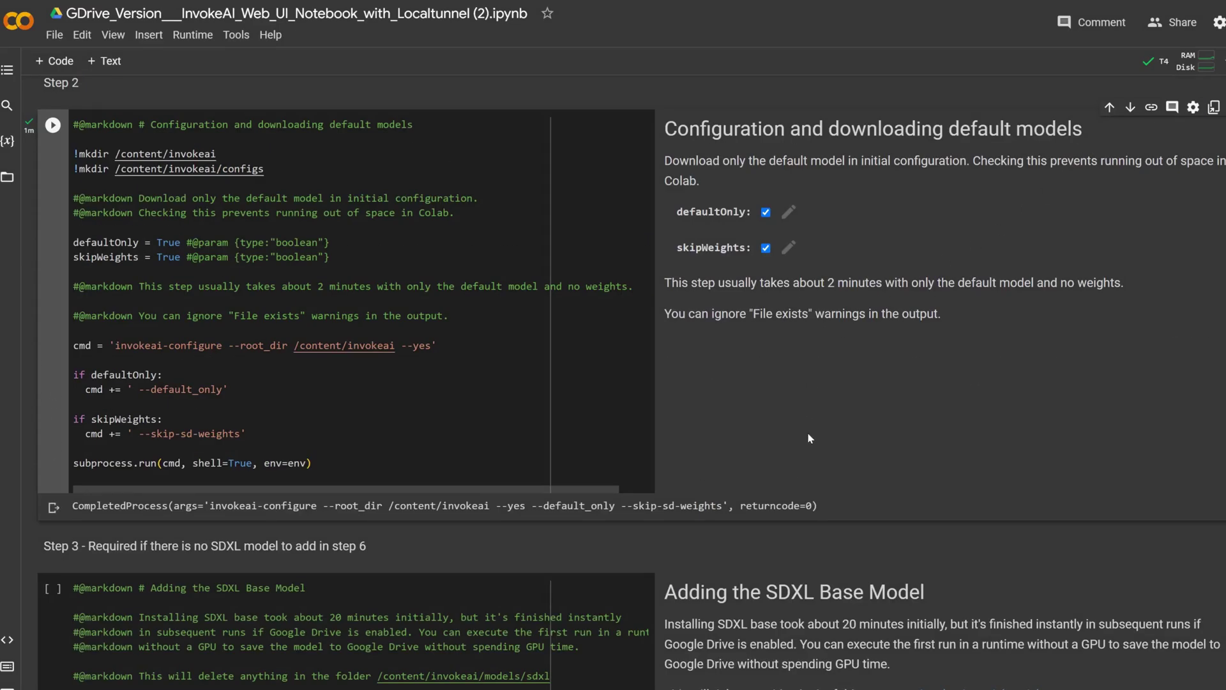
scroll(777, 483, down, 4)
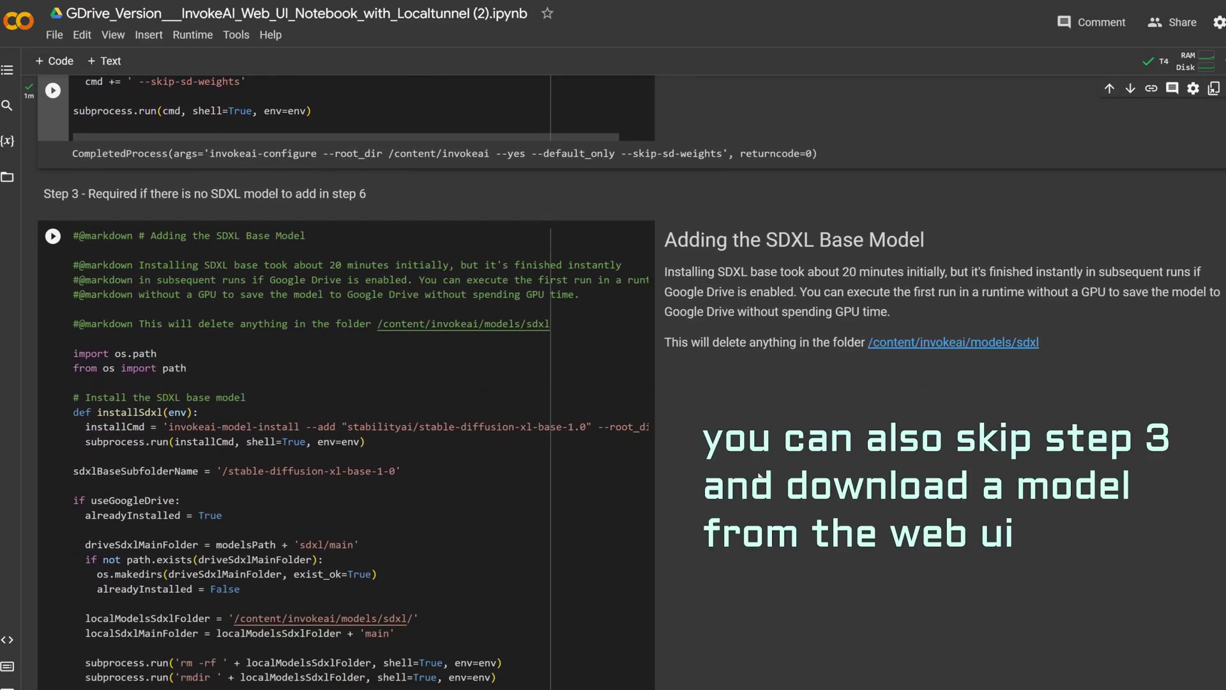
click(53, 237)
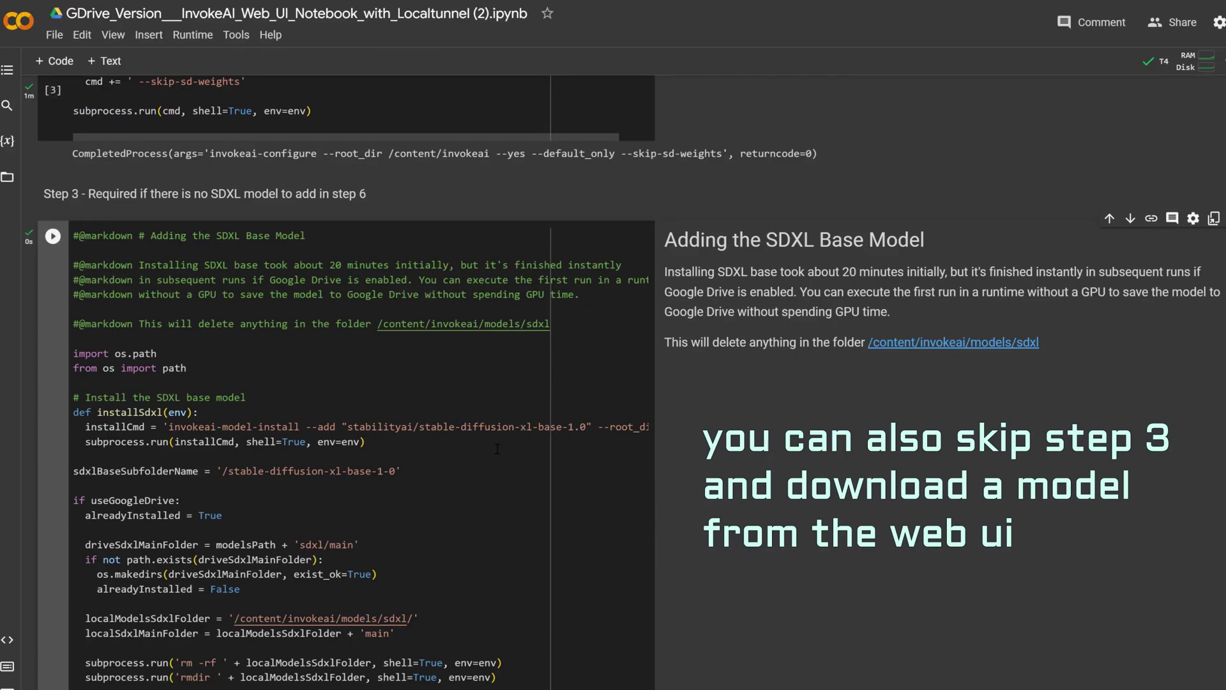
scroll(486, 443, down, 5)
scroll(486, 443, down, 4)
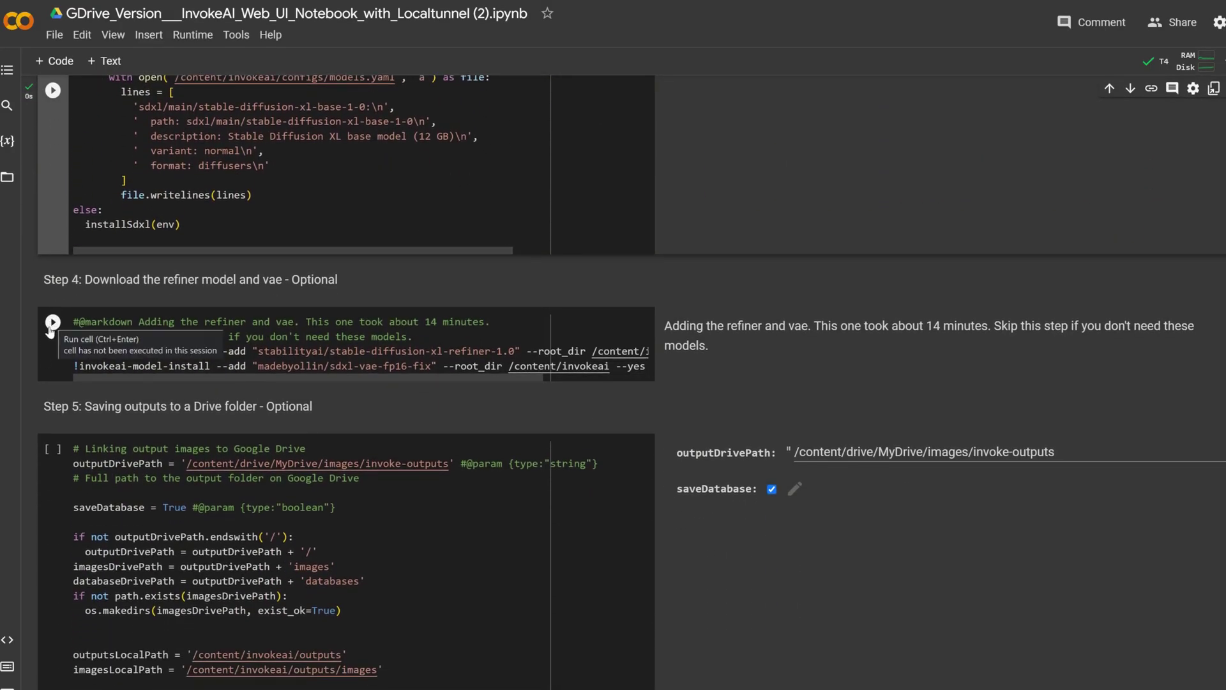
scroll(693, 438, down, 3)
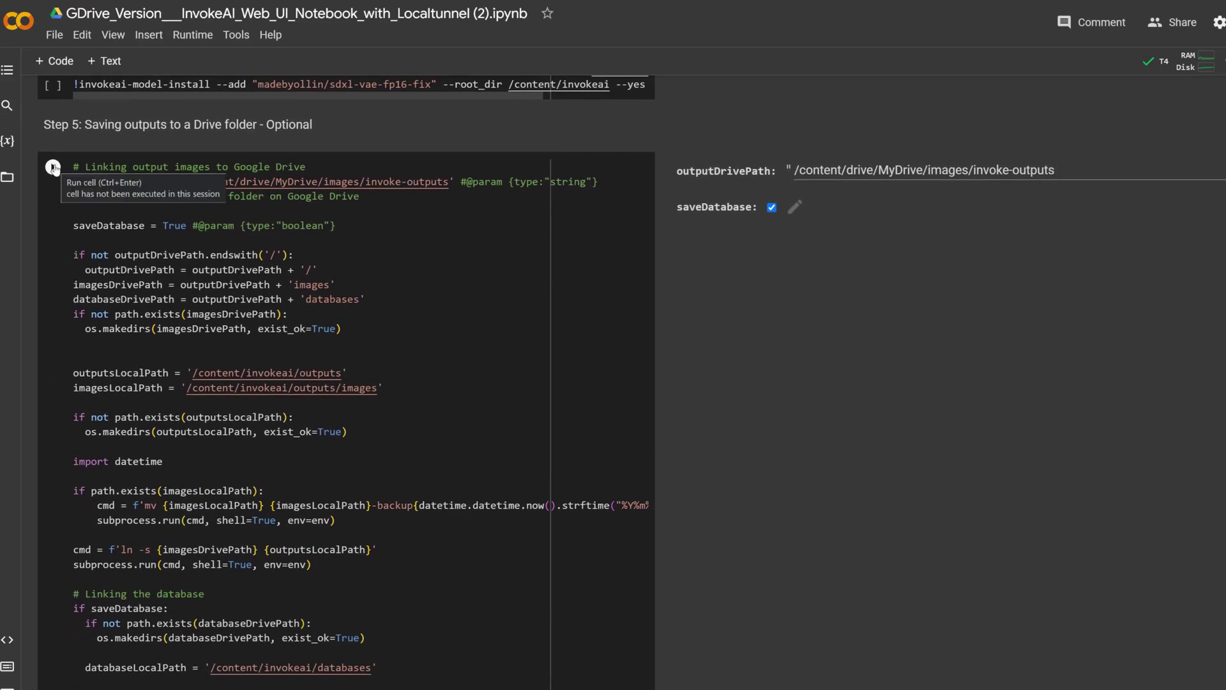
click(52, 168)
scroll(698, 434, down, 1)
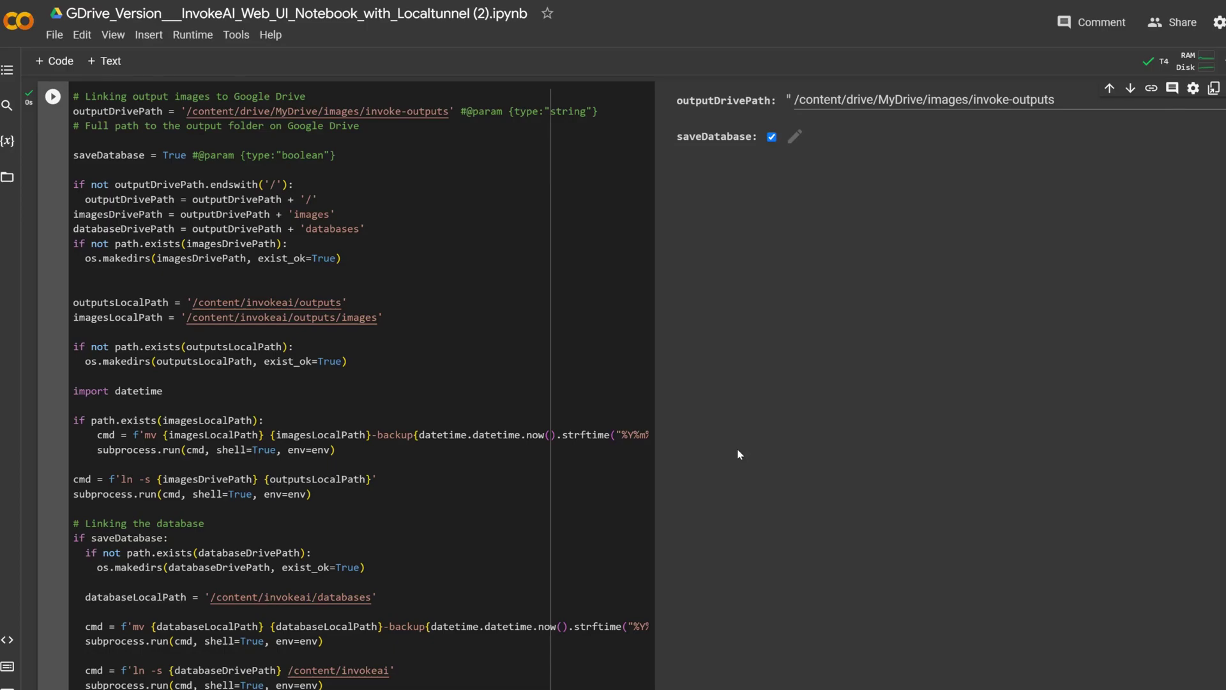
scroll(738, 454, down, 3)
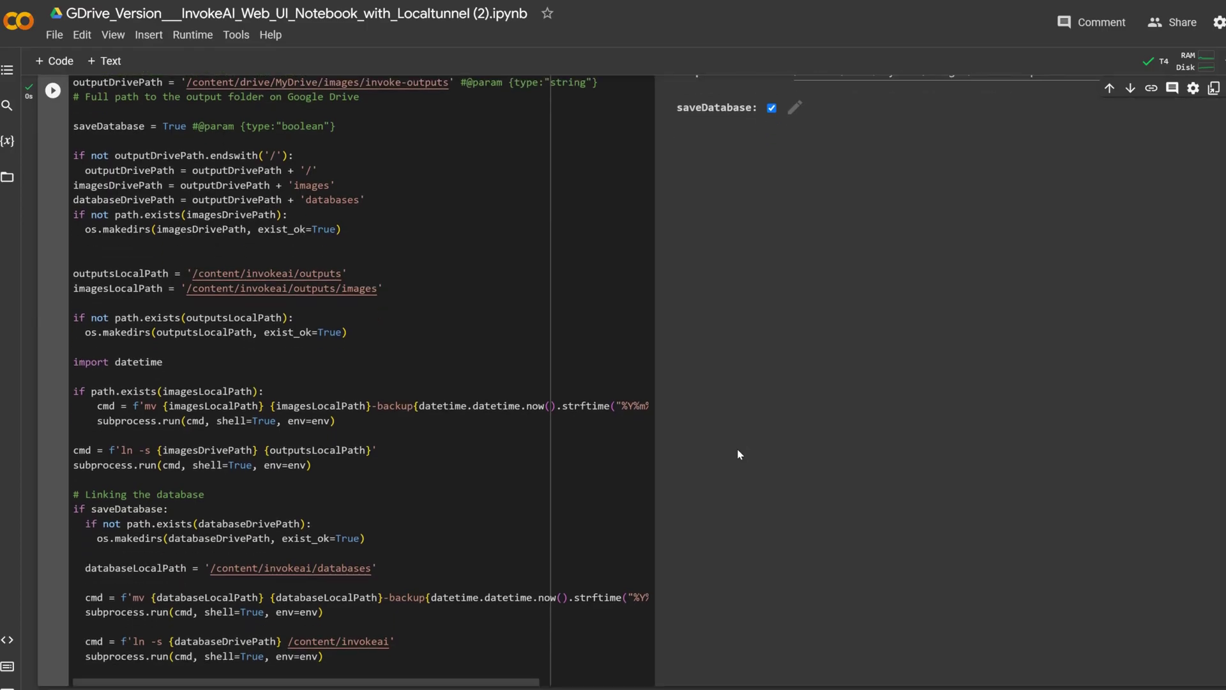
scroll(738, 454, down, 2)
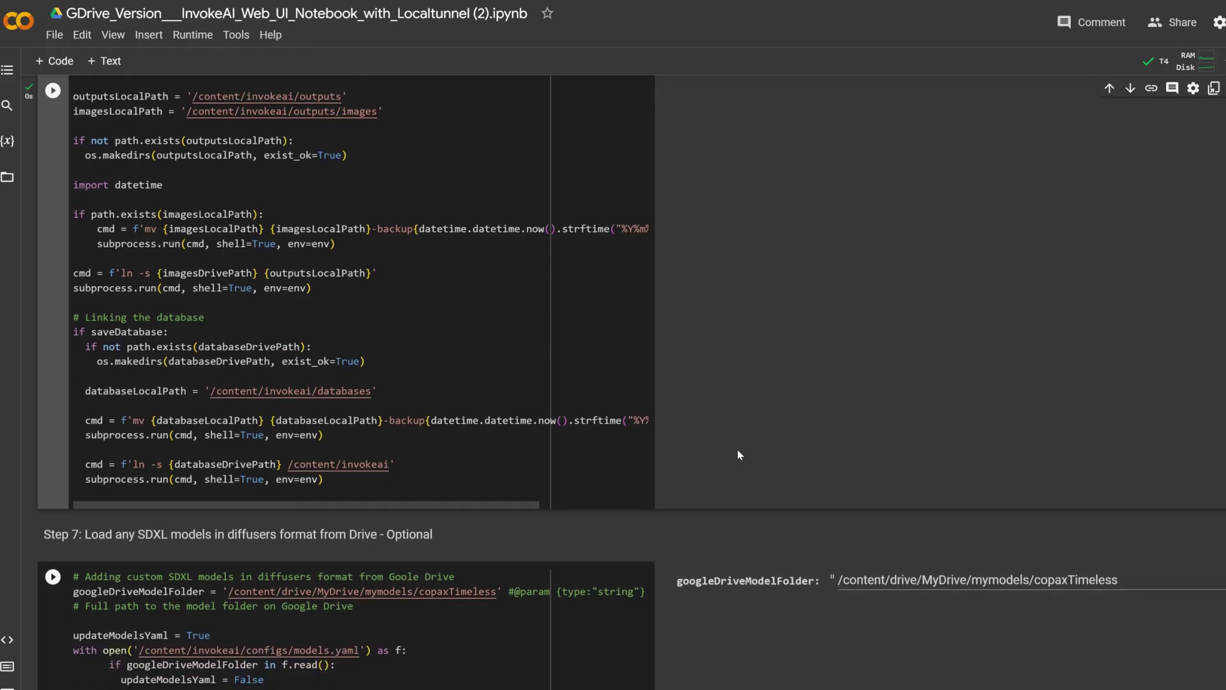
scroll(738, 454, down, 2)
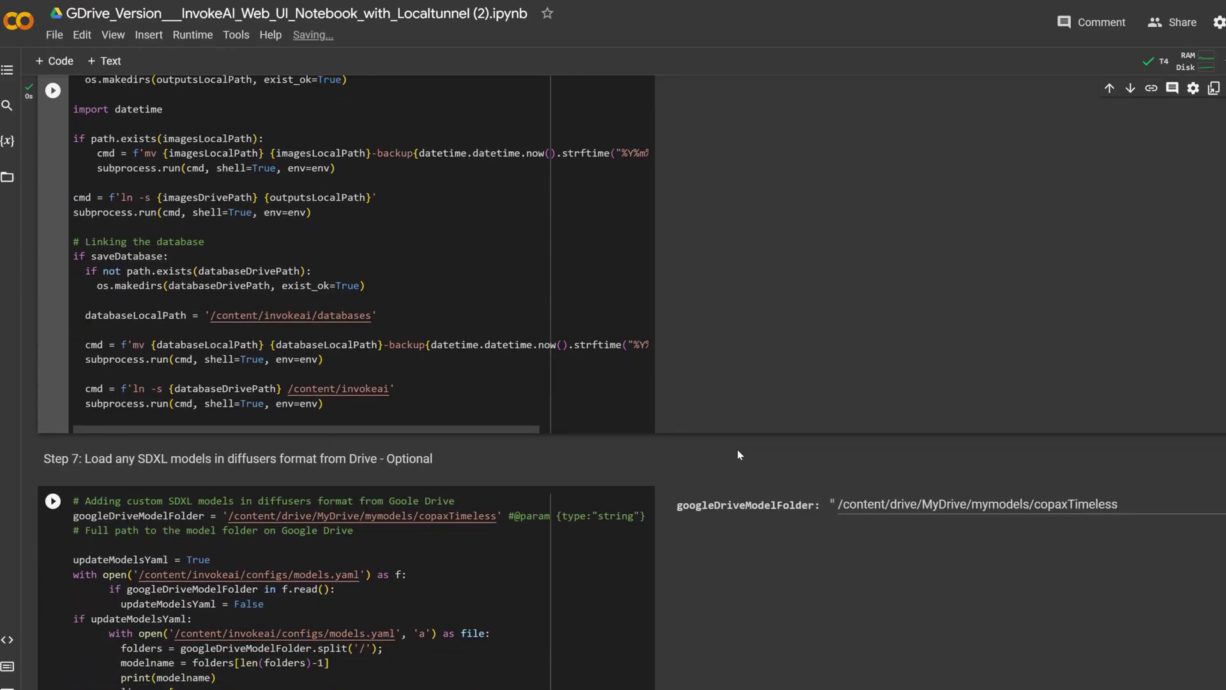
scroll(737, 454, down, 3)
scroll(738, 454, down, 2)
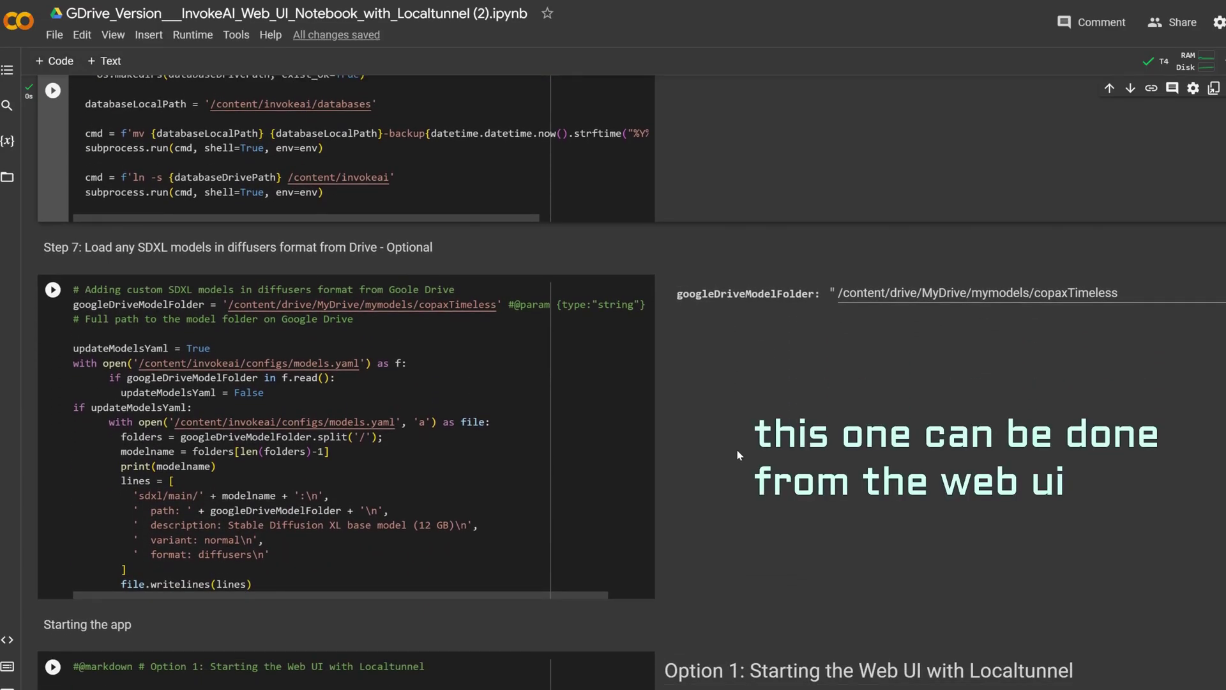
scroll(736, 449, down, 1)
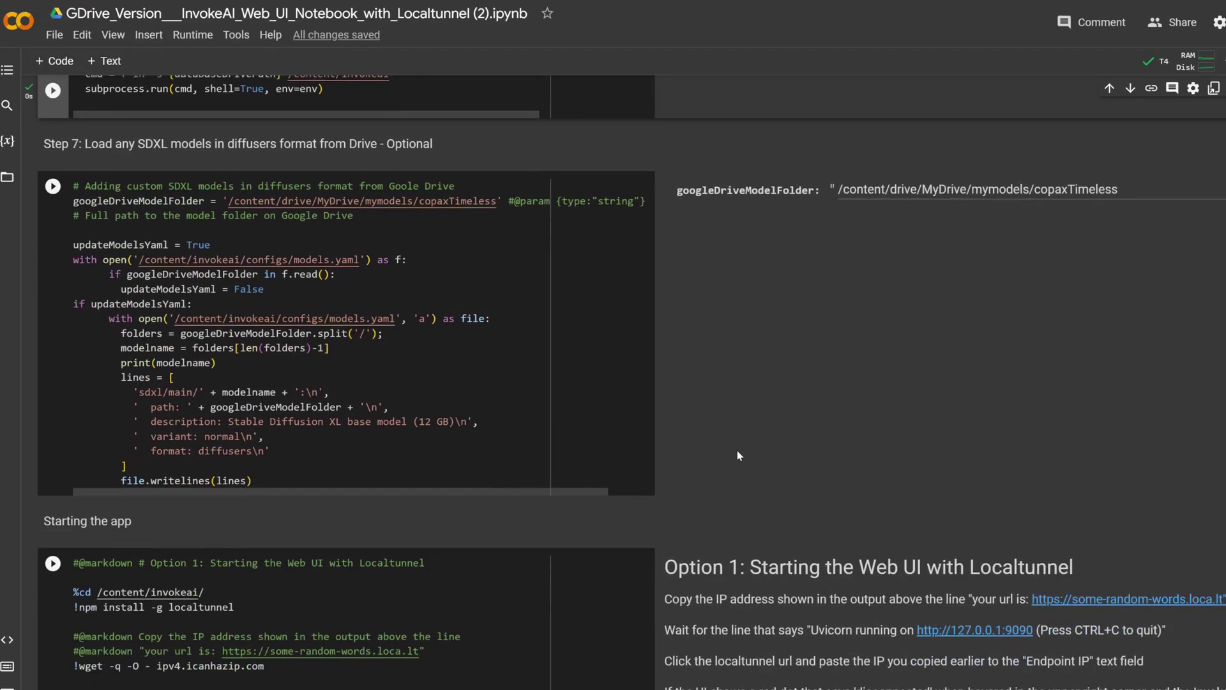
scroll(737, 449, down, 3)
scroll(738, 454, down, 1)
scroll(738, 455, down, 2)
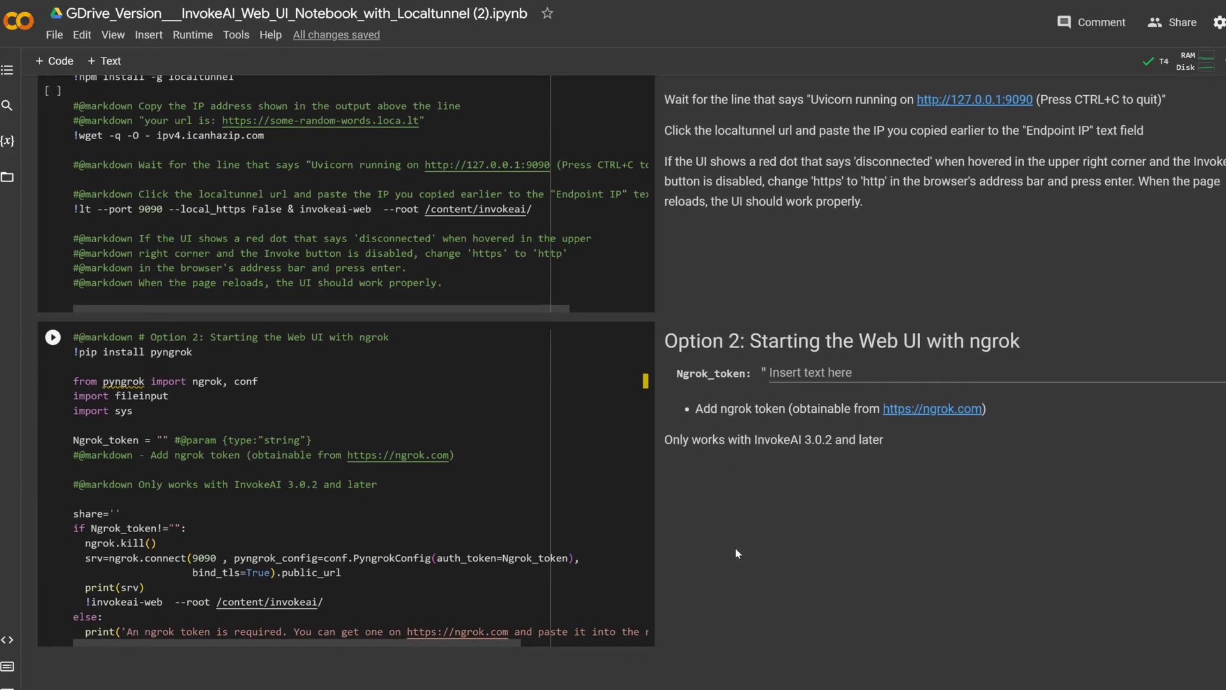
scroll(733, 553, up, 1)
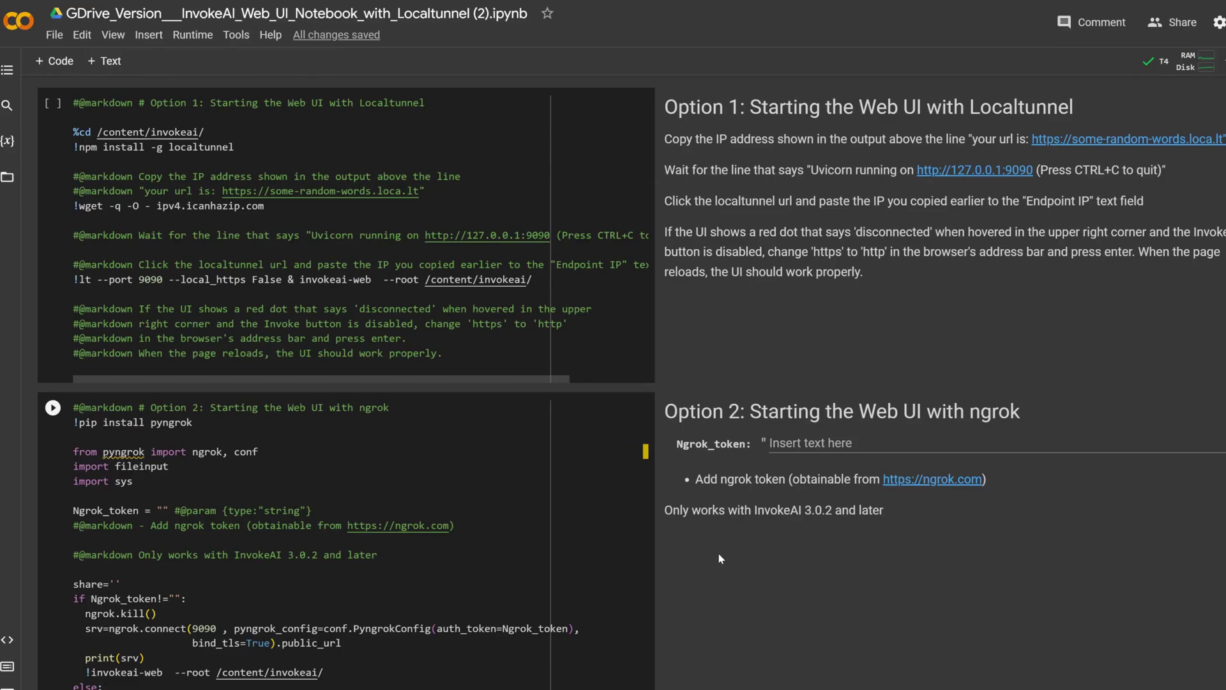
scroll(720, 558, up, 2)
scroll(702, 548, up, 1)
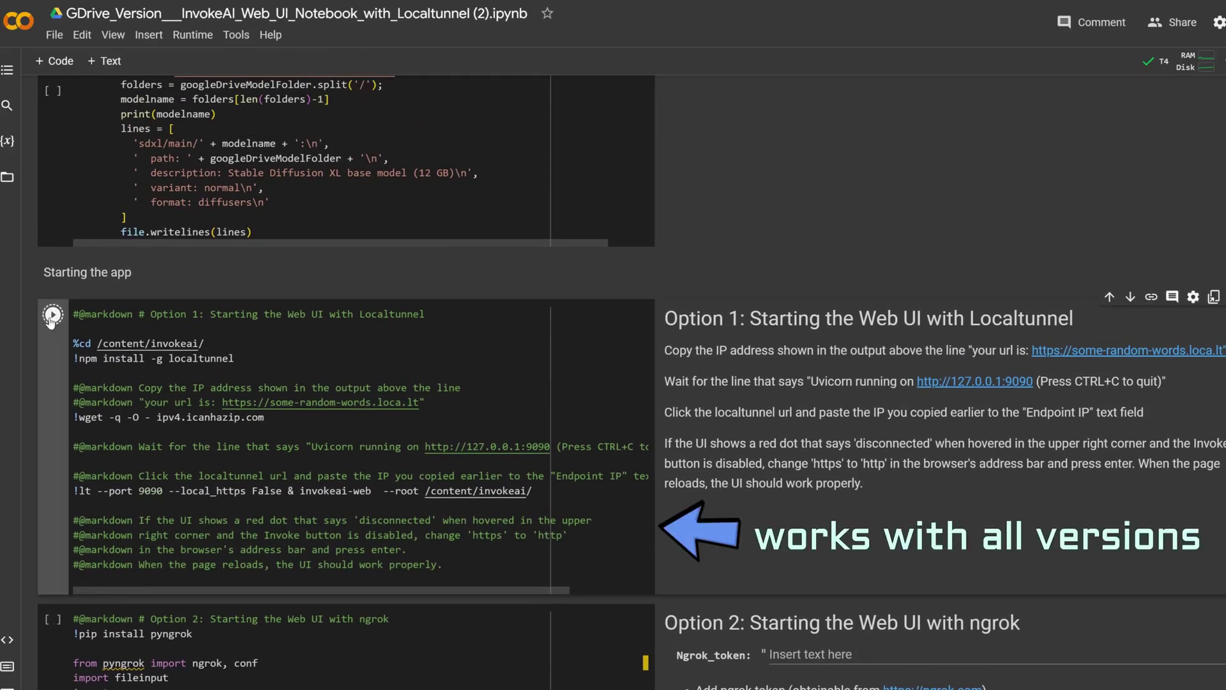
click(52, 317)
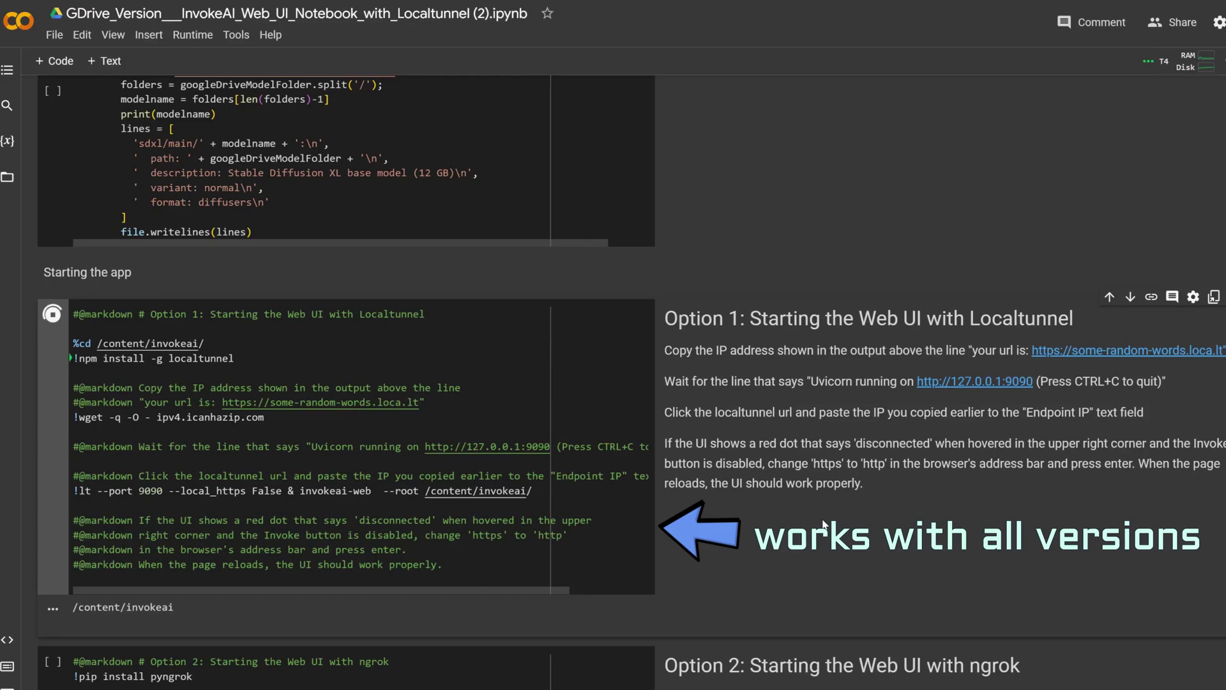
scroll(725, 535, down, 3)
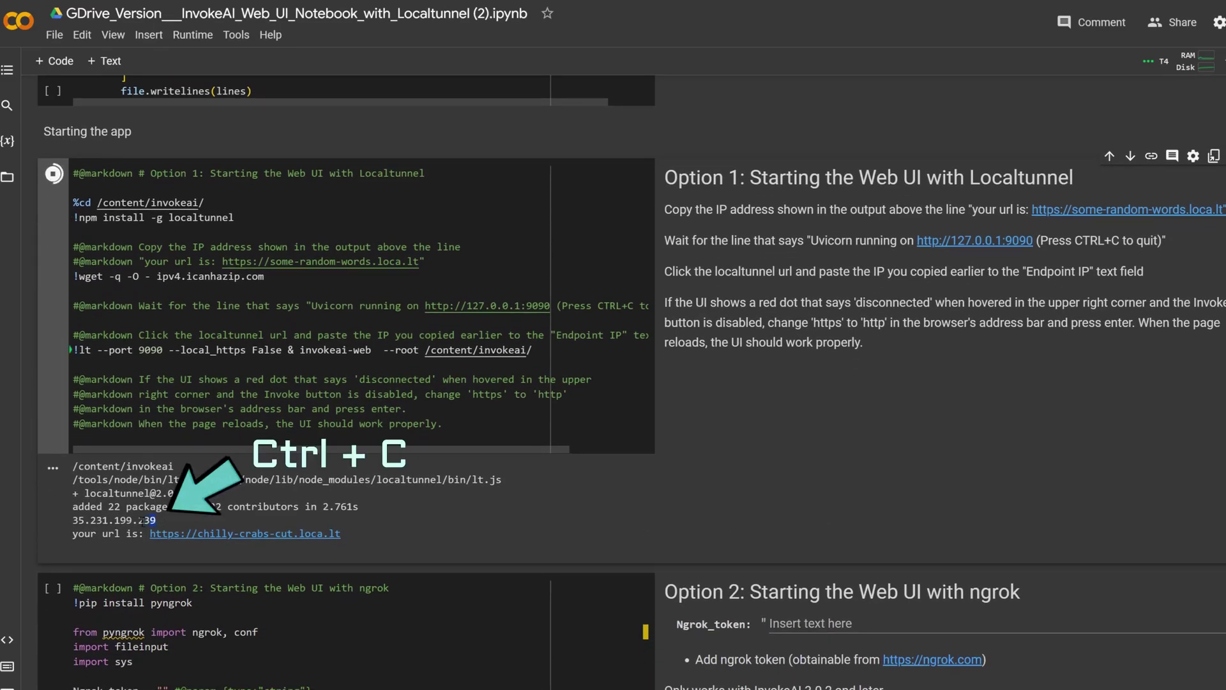
drag(157, 520, 72, 532)
key(ctrl+c)
right_click(320, 533)
click(355, 541)
scroll(934, 490, down, 1)
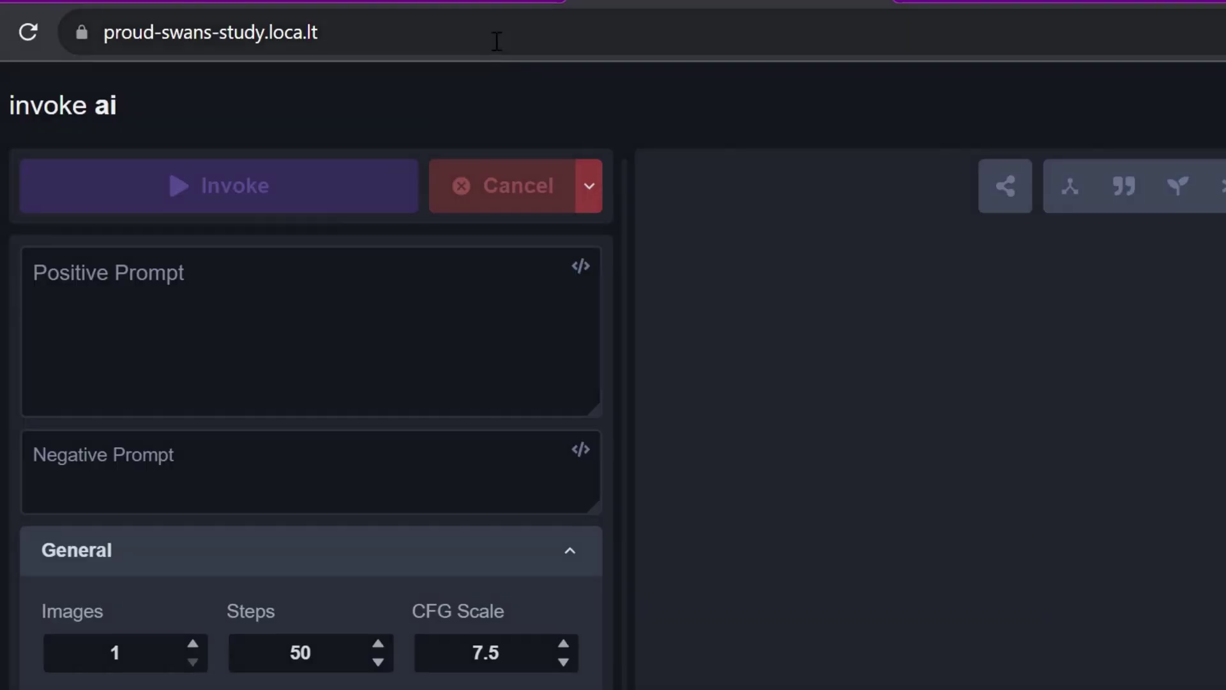
- Reload the InvokeAI page over plain http instead of https
click(497, 41)
click(497, 40)
click(144, 31)
key(BackSpace)
text(s)
key(BackSpace)
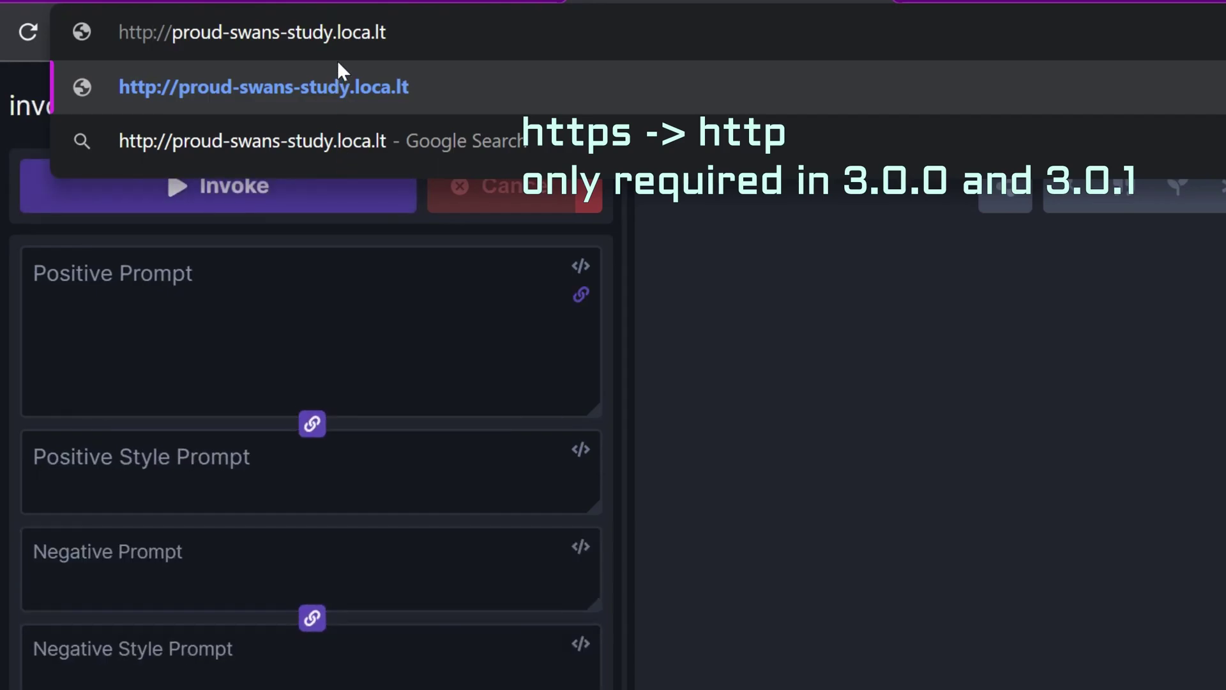
key(Return)
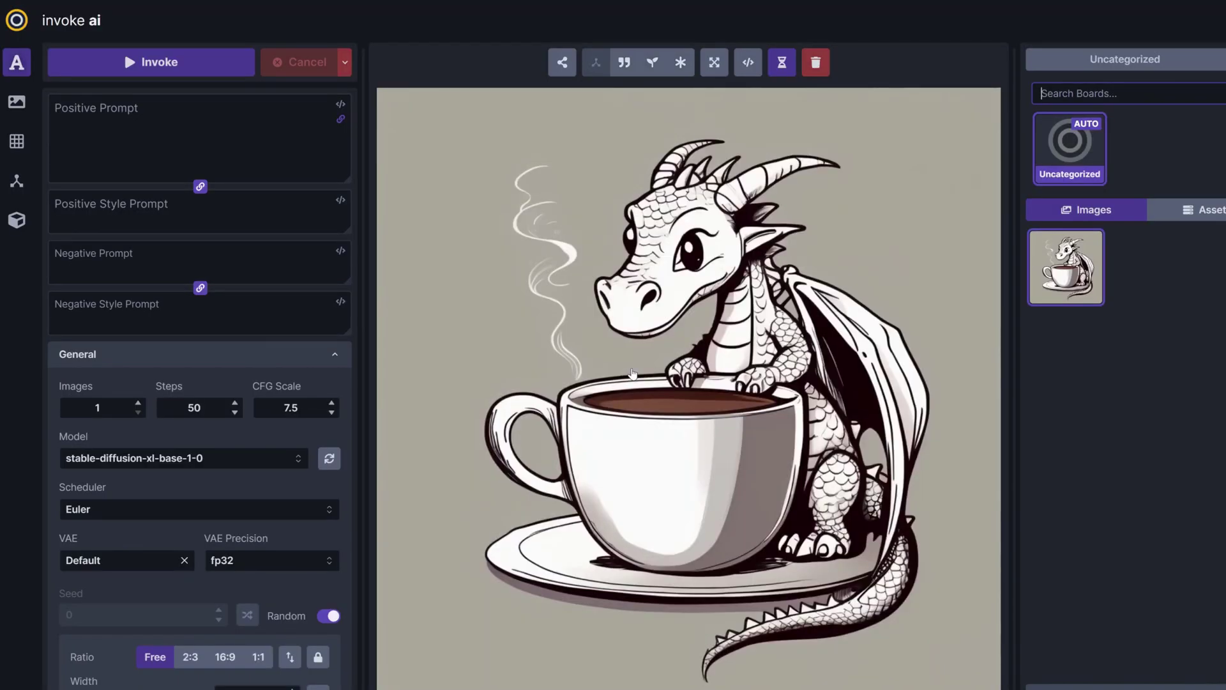
- Generate a fairy with a magic wand in an enchanted forest, 45 steps, Euler Ancestral, 1:1 ratio
click(219, 139)
text(gorgeous fairy with a magic wand in an enchanted forest)
scroll(196, 407, down, 5)
click(240, 508)
click(239, 487)
scroll(288, 509, down, 3)
click(256, 511)
scroll(255, 511, up, 3)
key(ctrl+Return)
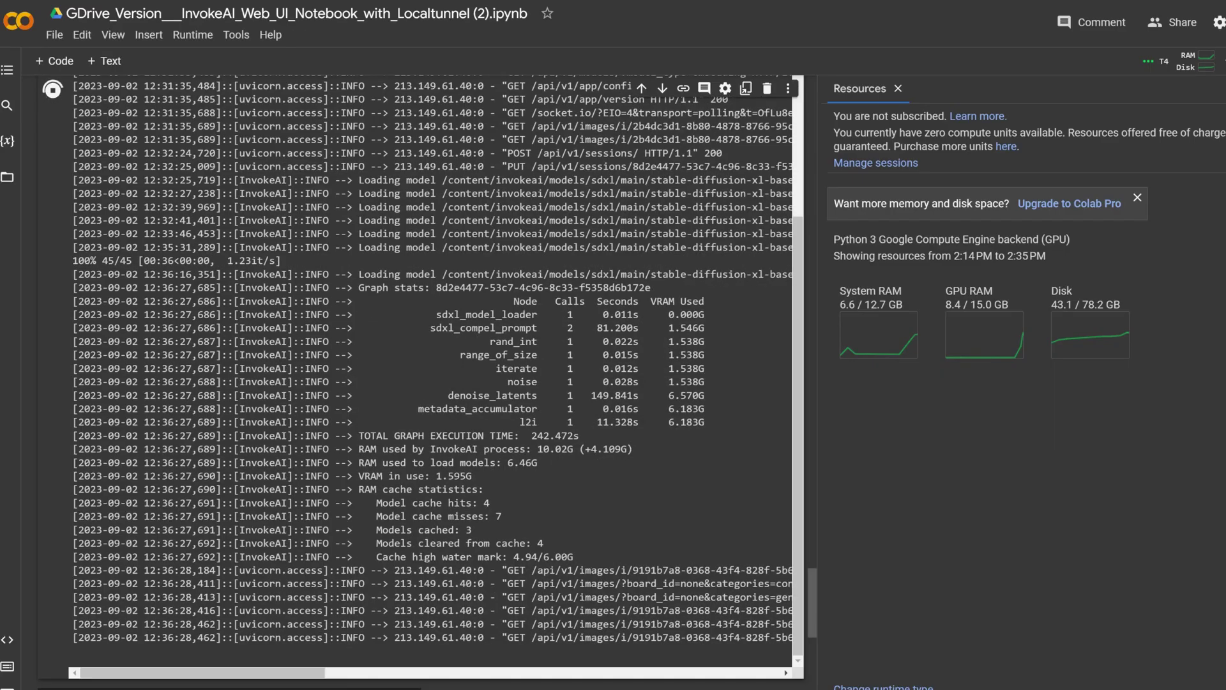
drag(811, 590, 824, 365)
- Run the Step 4 cell installing the SDXL VAE fp16 fix
click(53, 419)
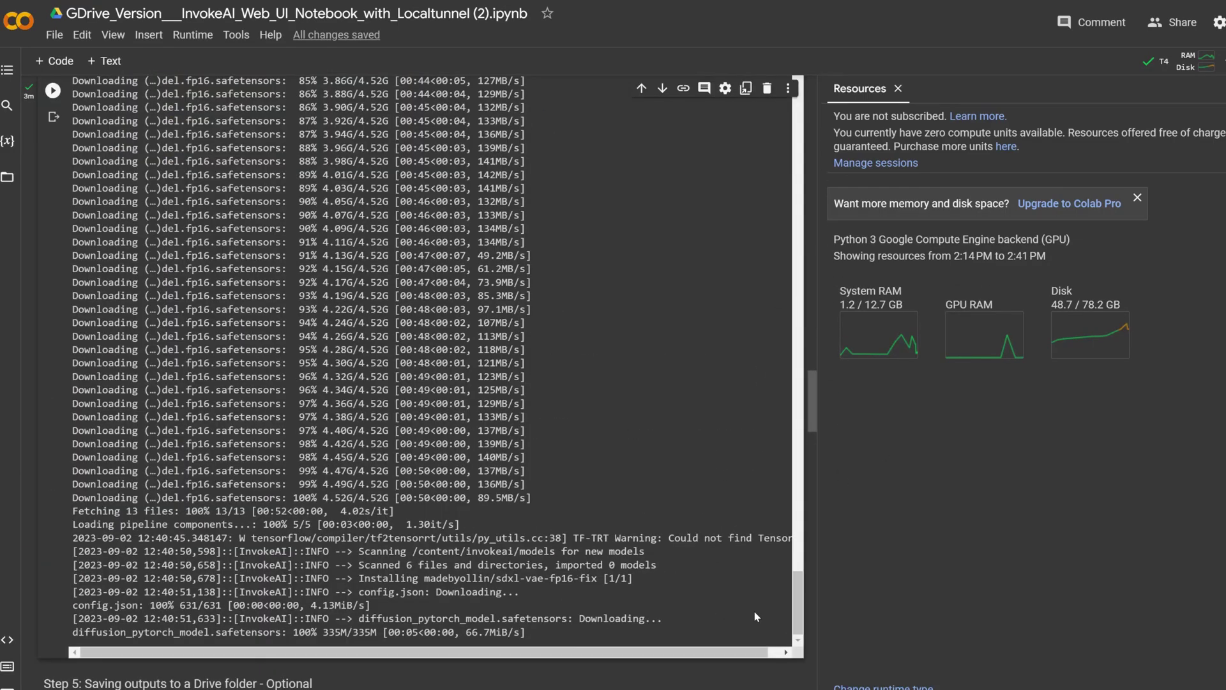
scroll(776, 615, down, 5)
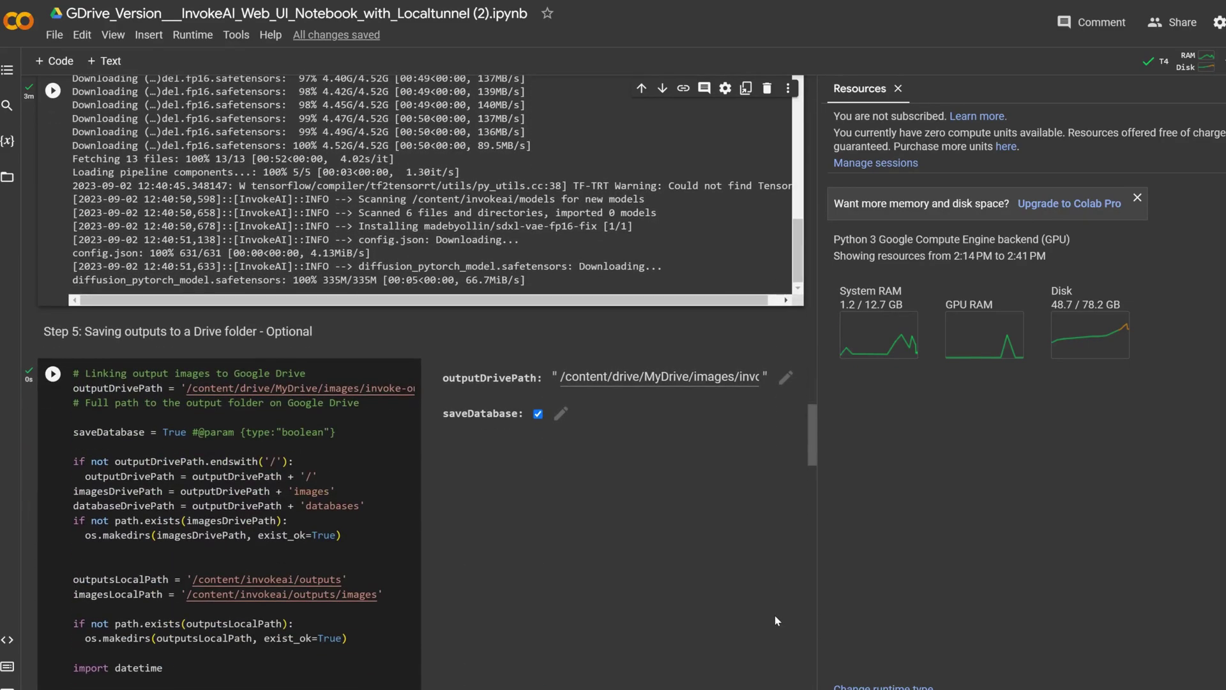
scroll(775, 615, down, 5)
scroll(773, 617, down, 5)
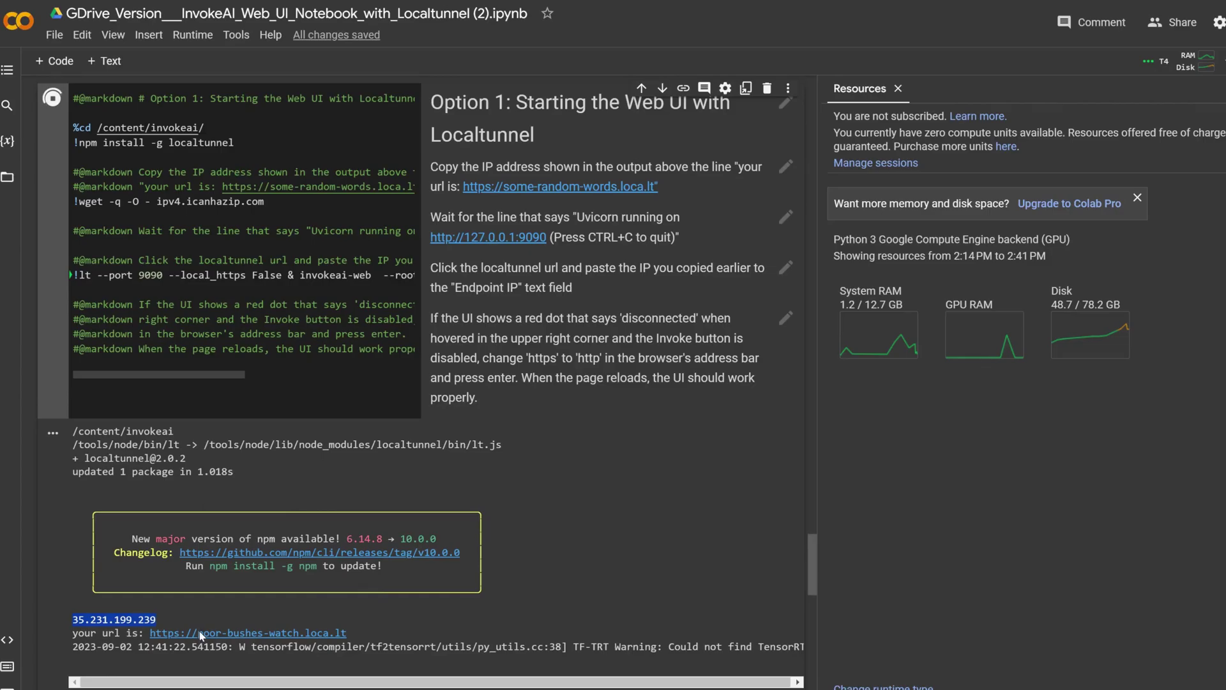
- Reopen the tunnel URL, paste the endpoint IP, and reuse the fairy image's prompt and settings
right_click(199, 631)
click(259, 517)
key(ctrl+v)
click(610, 370)
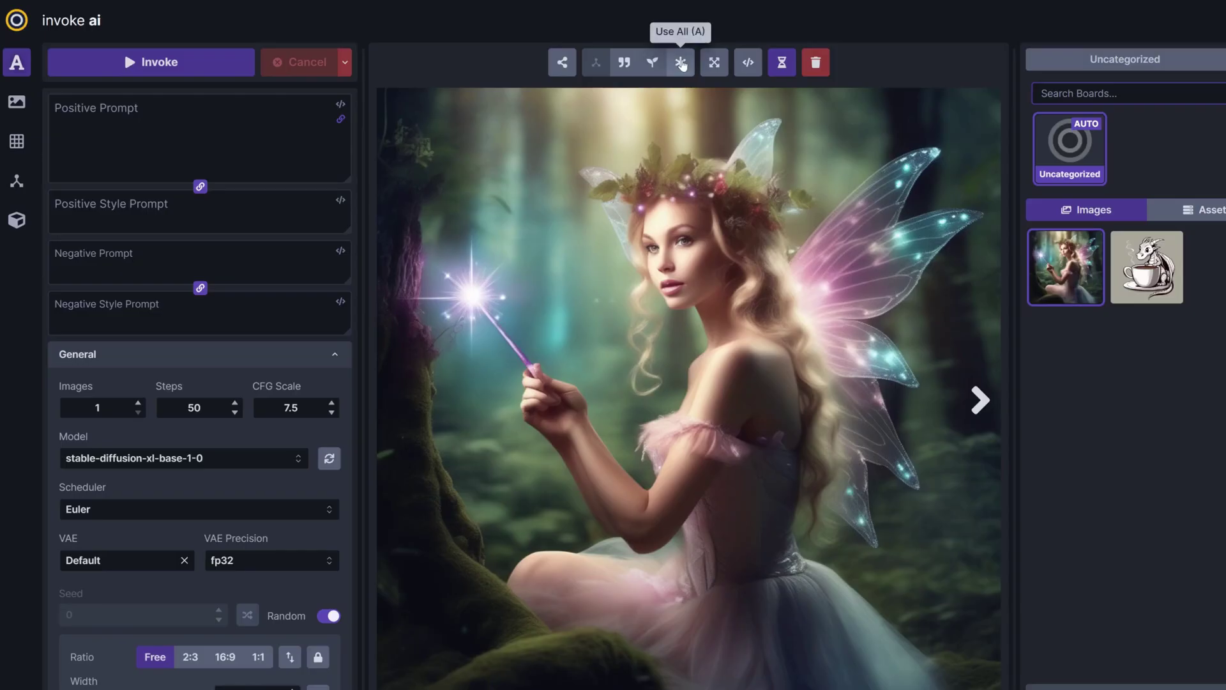
click(680, 63)
scroll(303, 591, down, 3)
- Generate a refined fairy image with Refiner on, 9 refiner steps, Euler Ancestral scheduler
click(326, 575)
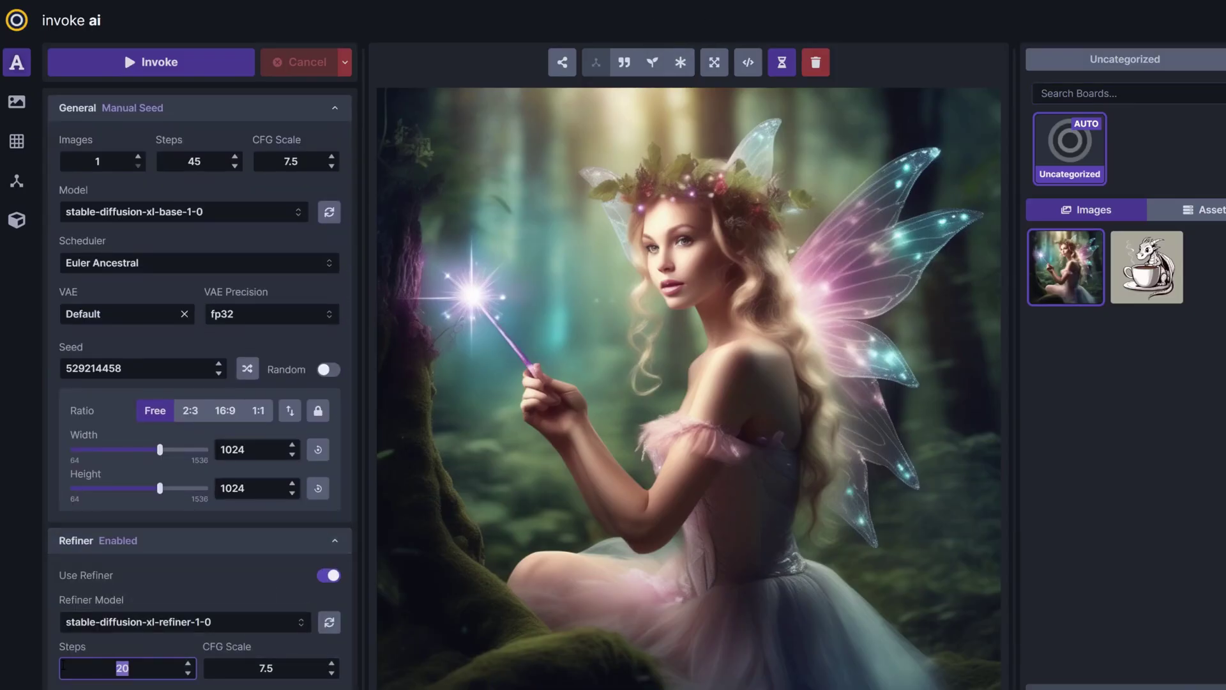
scroll(303, 590, down, 2)
triple_click(122, 528)
text(9)
click(192, 575)
click(144, 539)
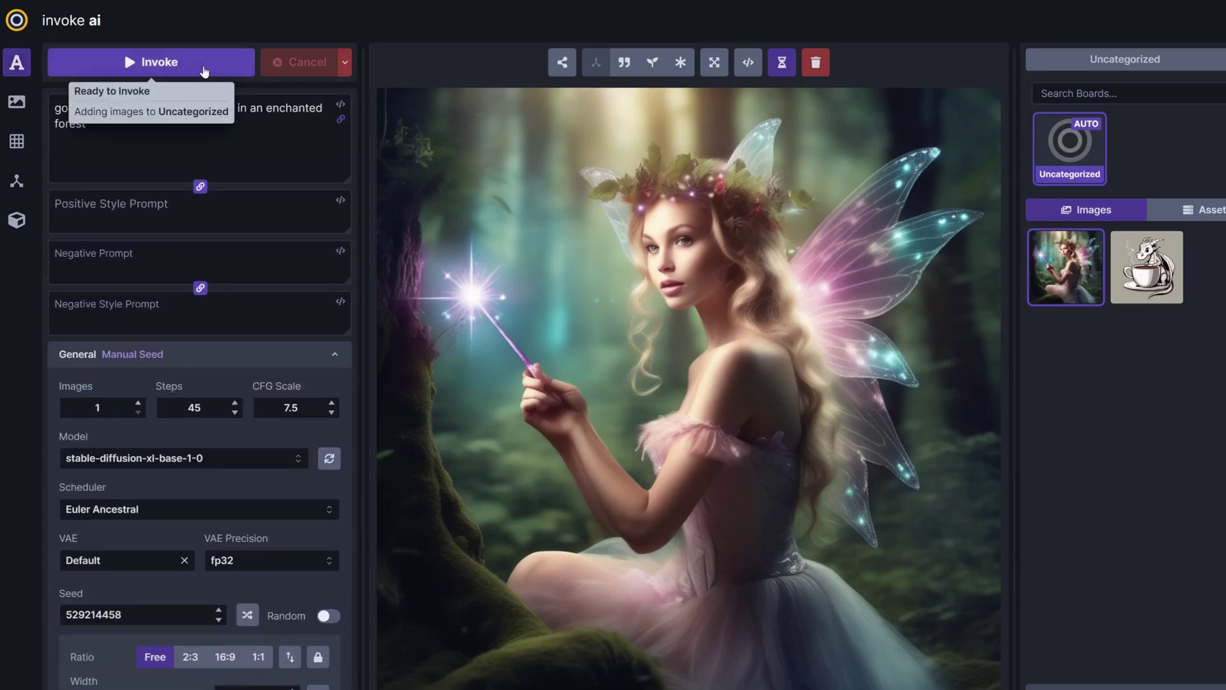
click(206, 66)
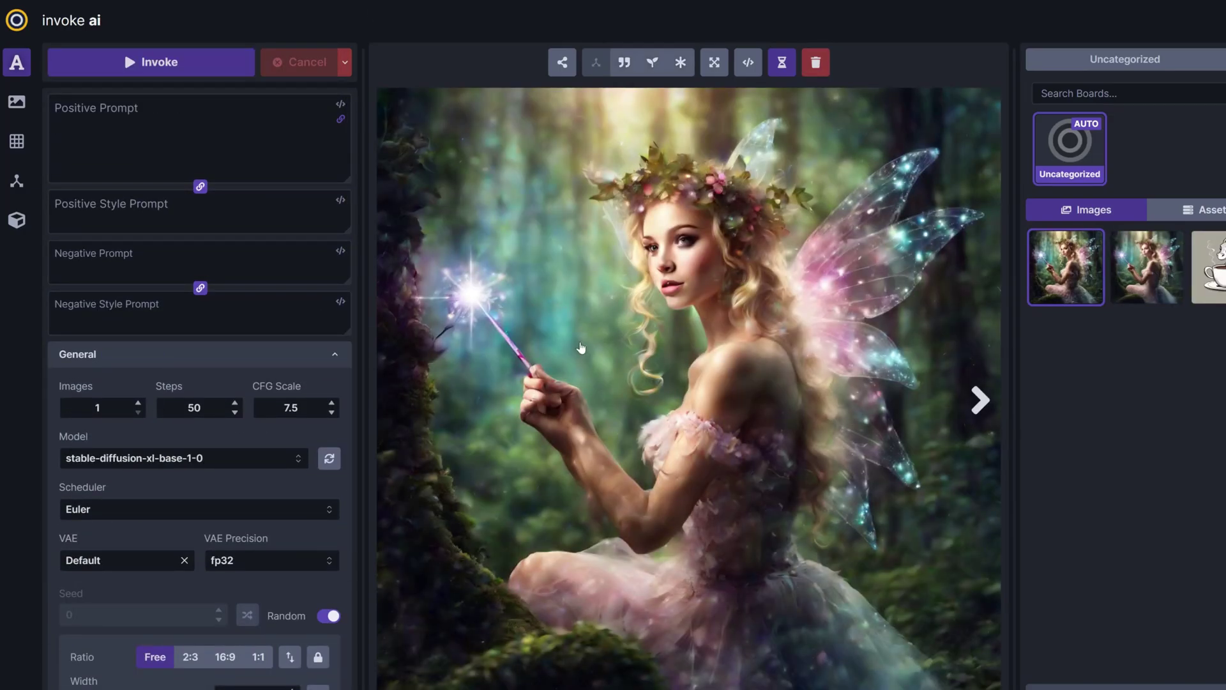
click(681, 62)
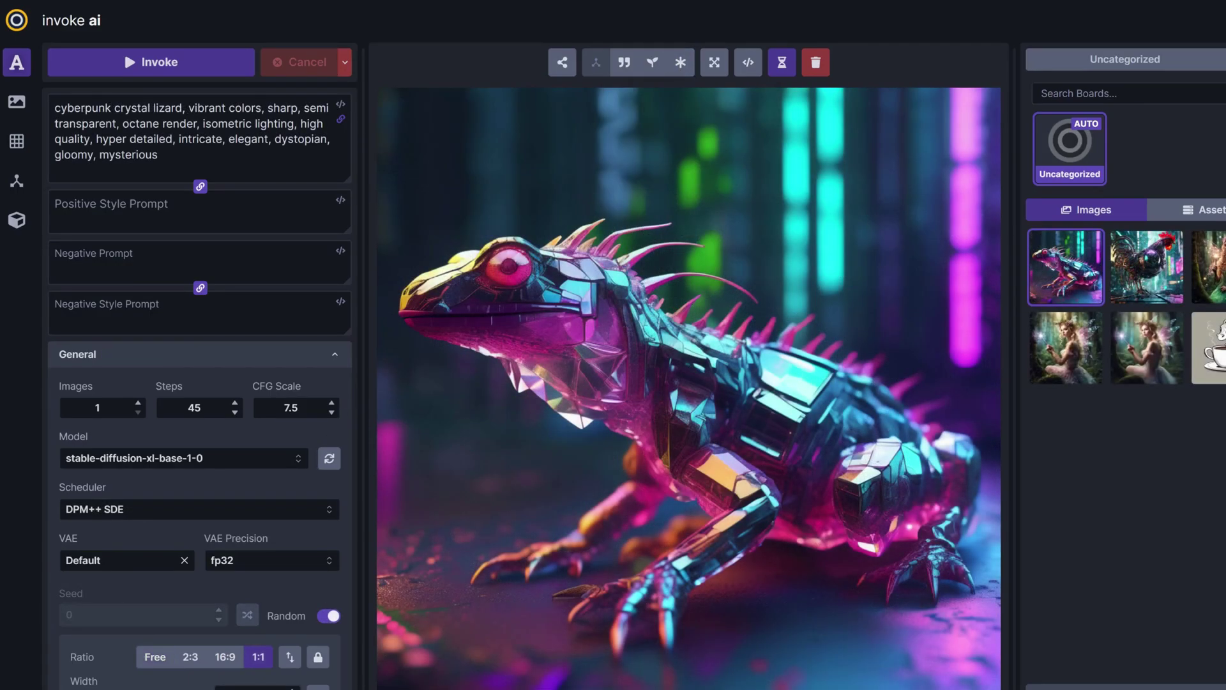
- Go to Model Manager's Import Models section
click(16, 204)
click(194, 68)
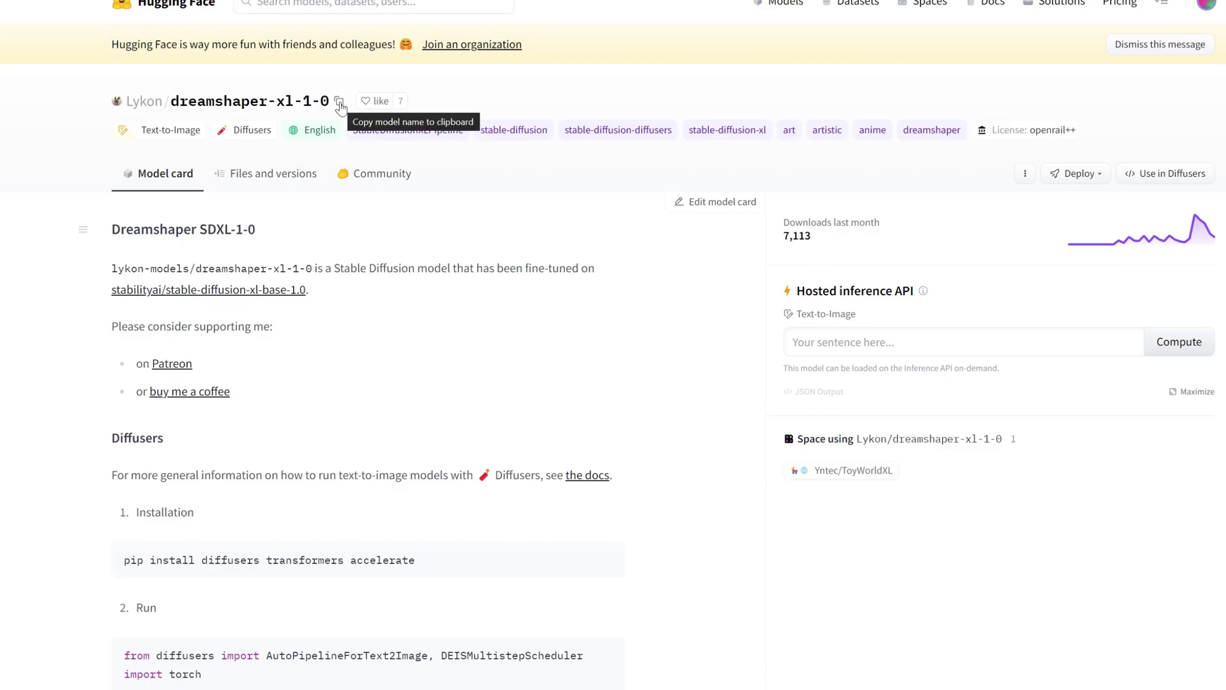
- Copy Lykon/dreamshaper-xl-1-0 from Hugging Face into Model Location and add the model
click(339, 104)
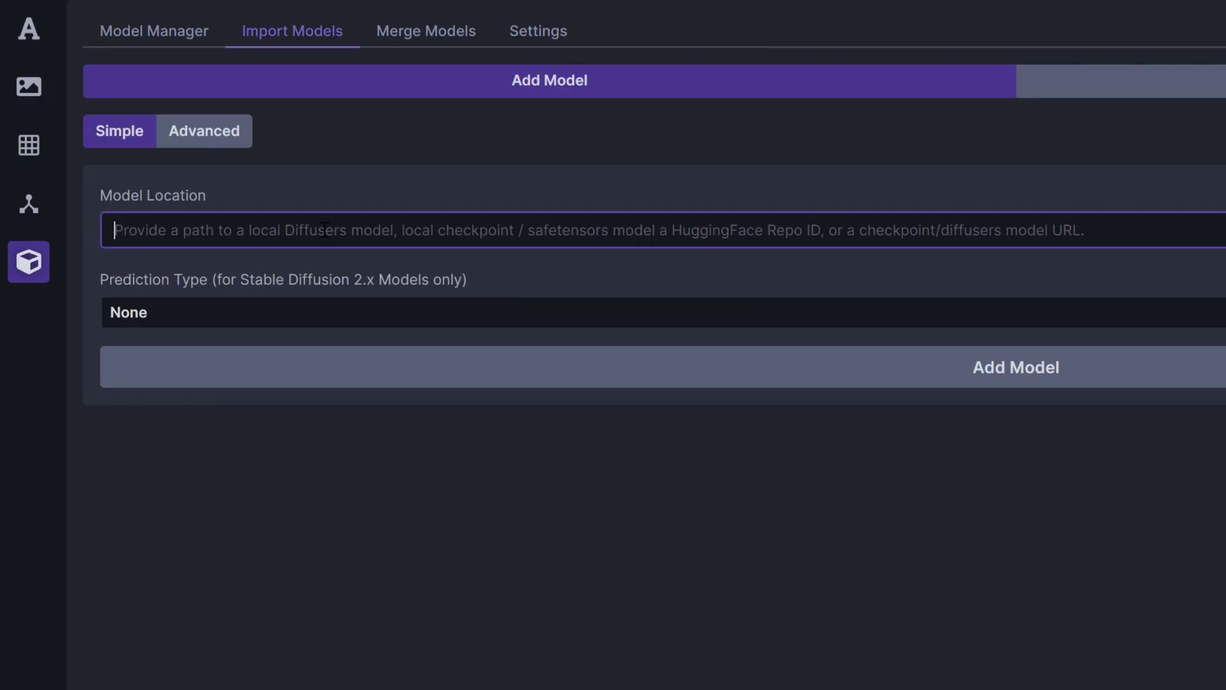
key(ctrl+v)
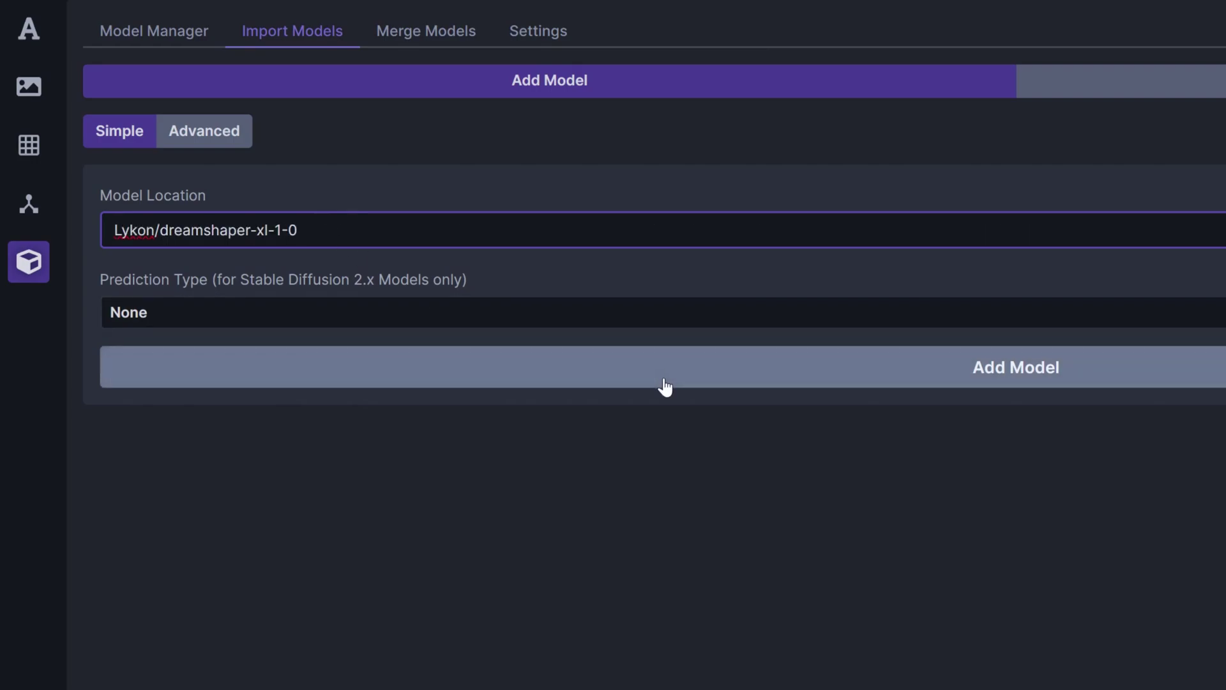
click(664, 384)
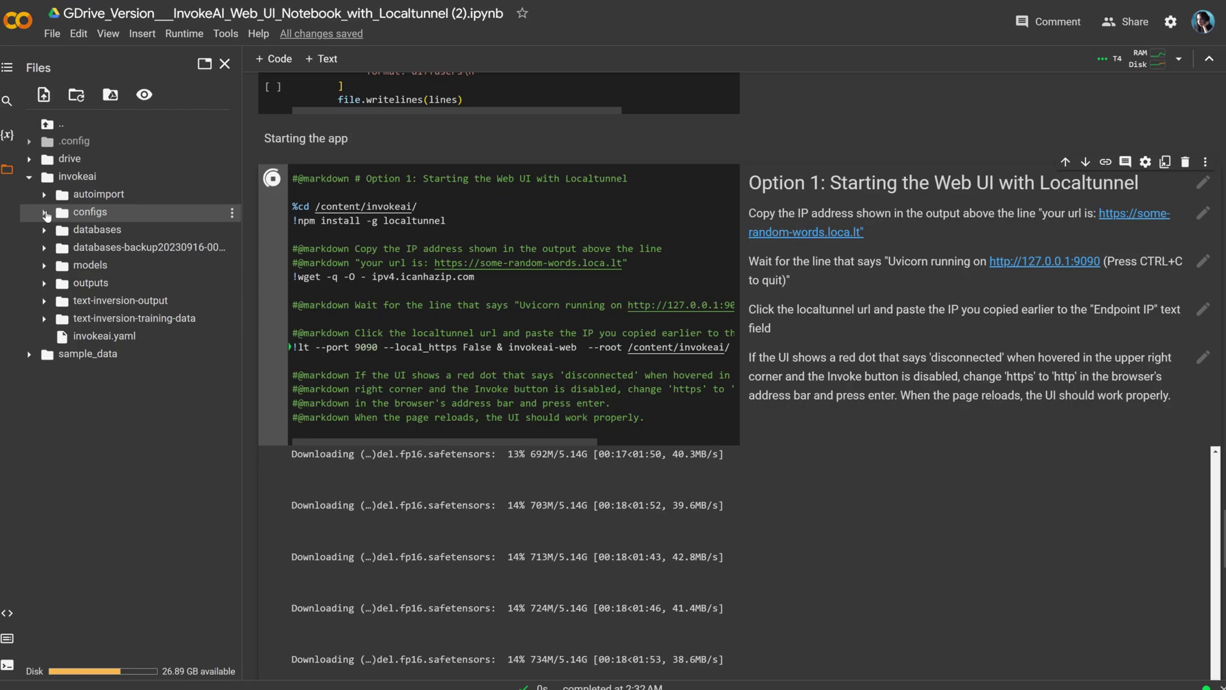
- View models.yaml from the configs folder, now listing Dreamshaper XL 1.0
click(44, 214)
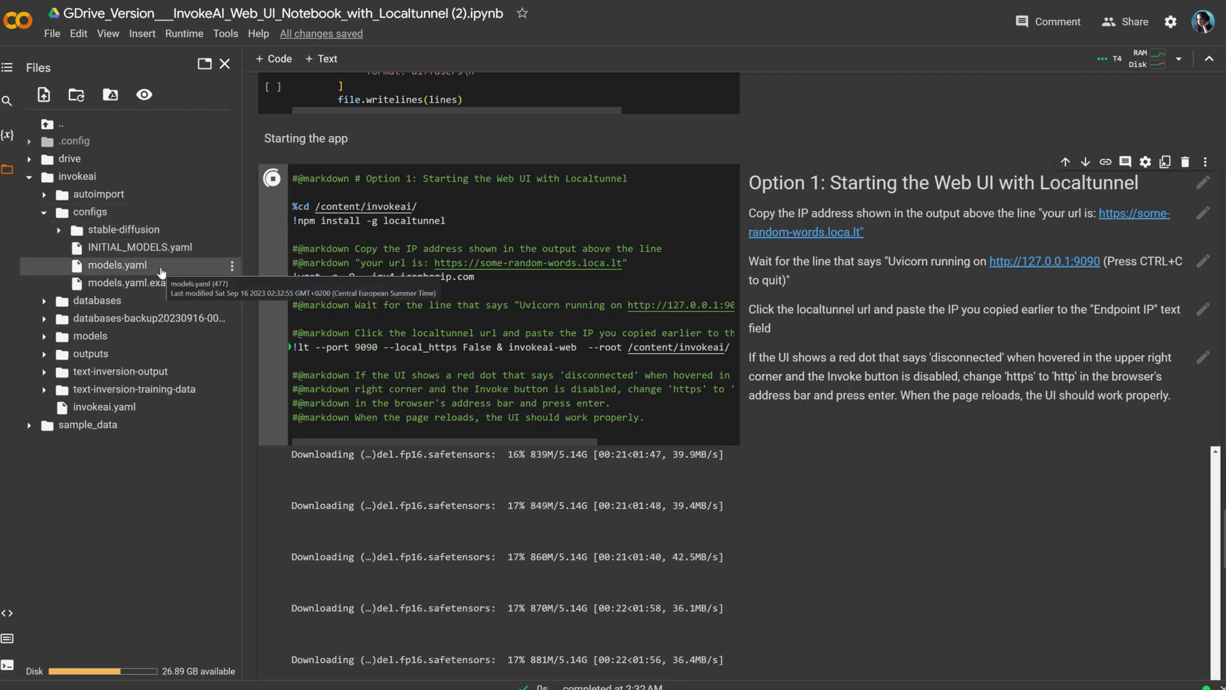
double_click(159, 273)
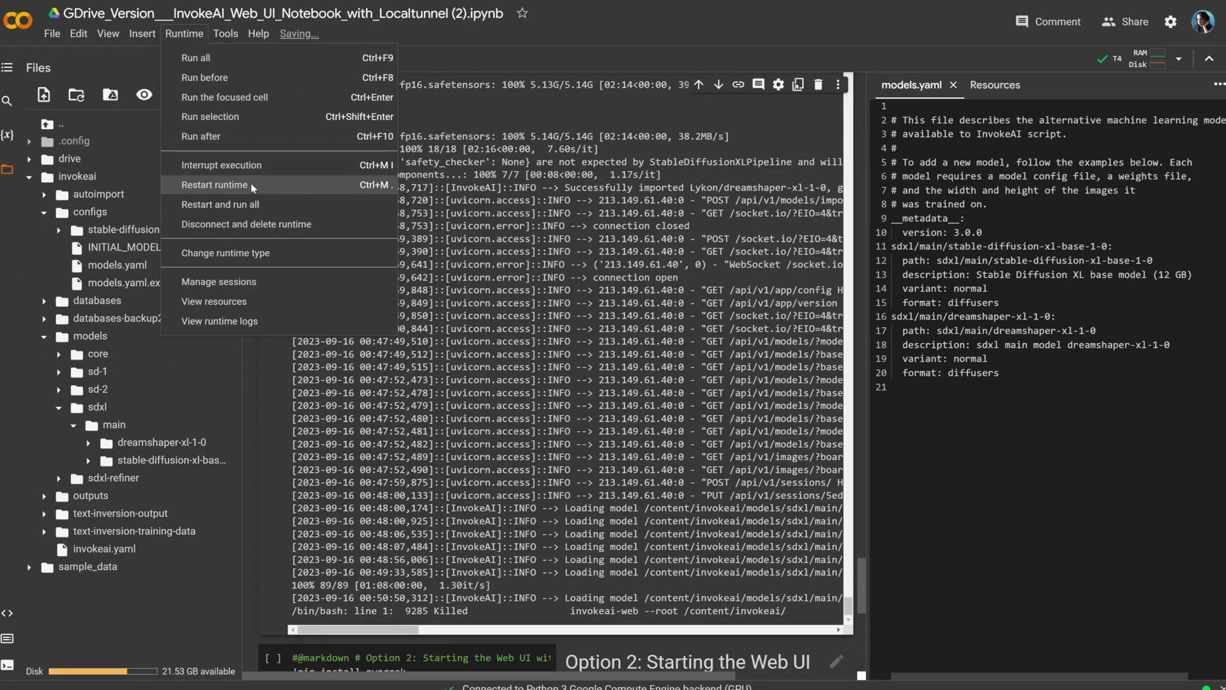
- Restart the Colab runtime and paste endpoint IP 34.90.238.163 into the tunnel page
click(251, 186)
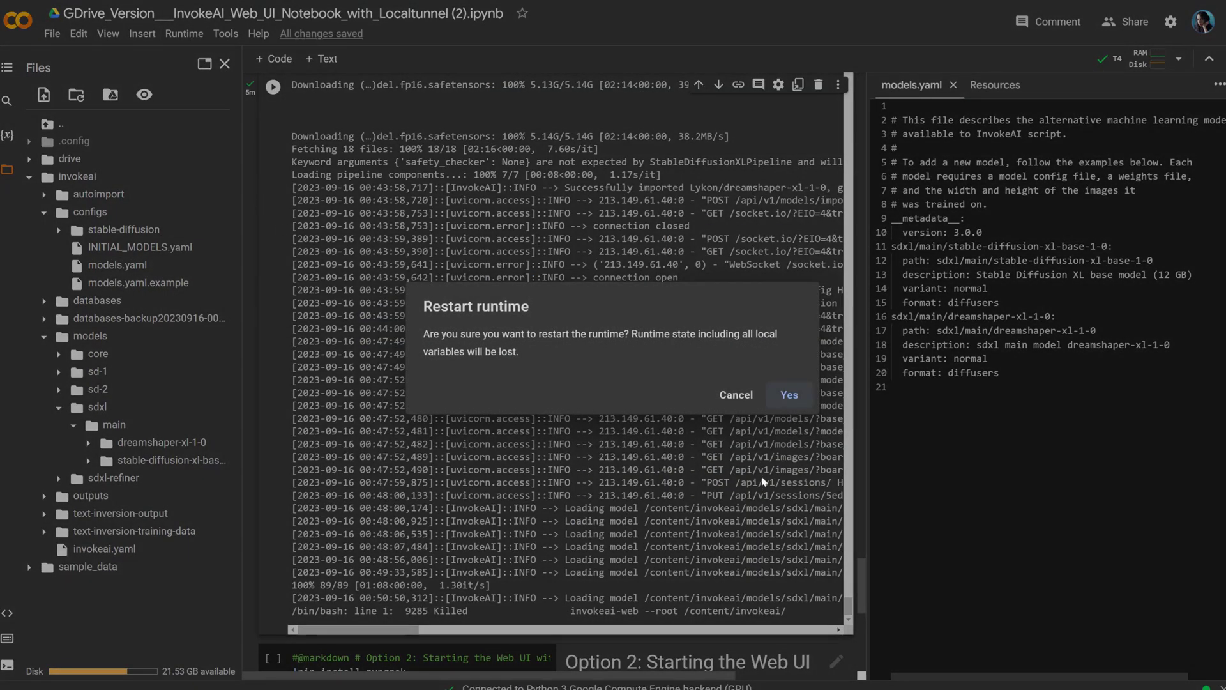
click(787, 397)
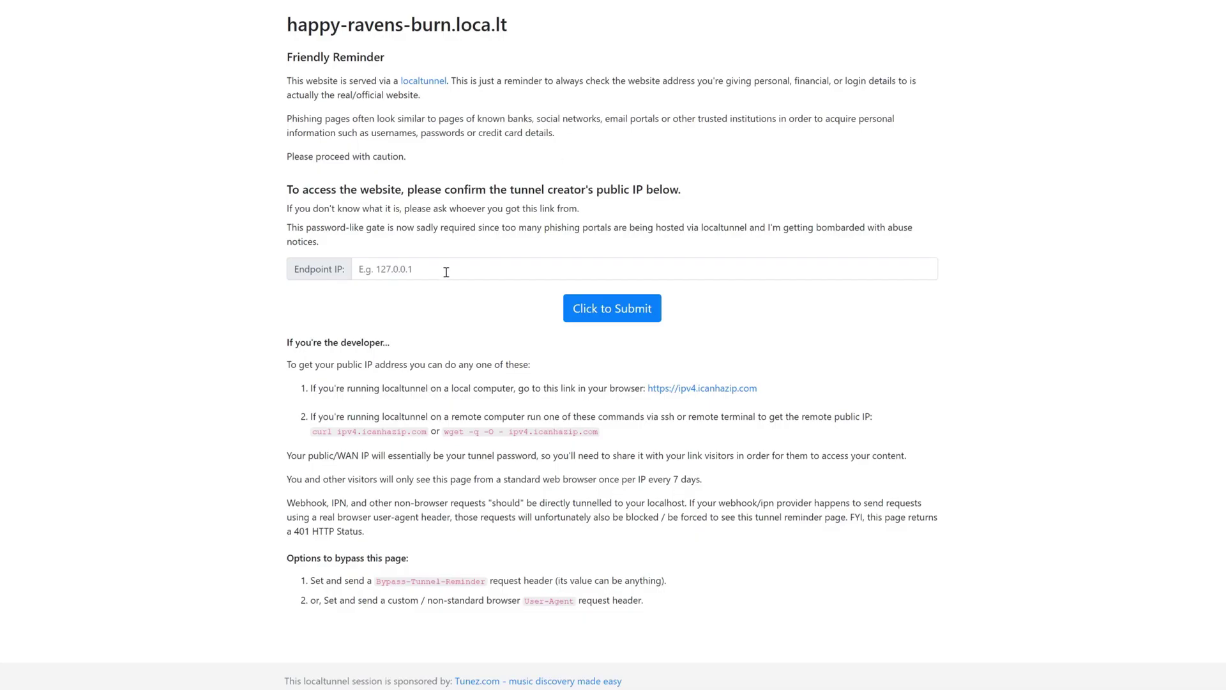
key(ctrl+v)
- Reach InvokeAI, check installed models, and reuse the lizard image's generation settings
click(591, 309)
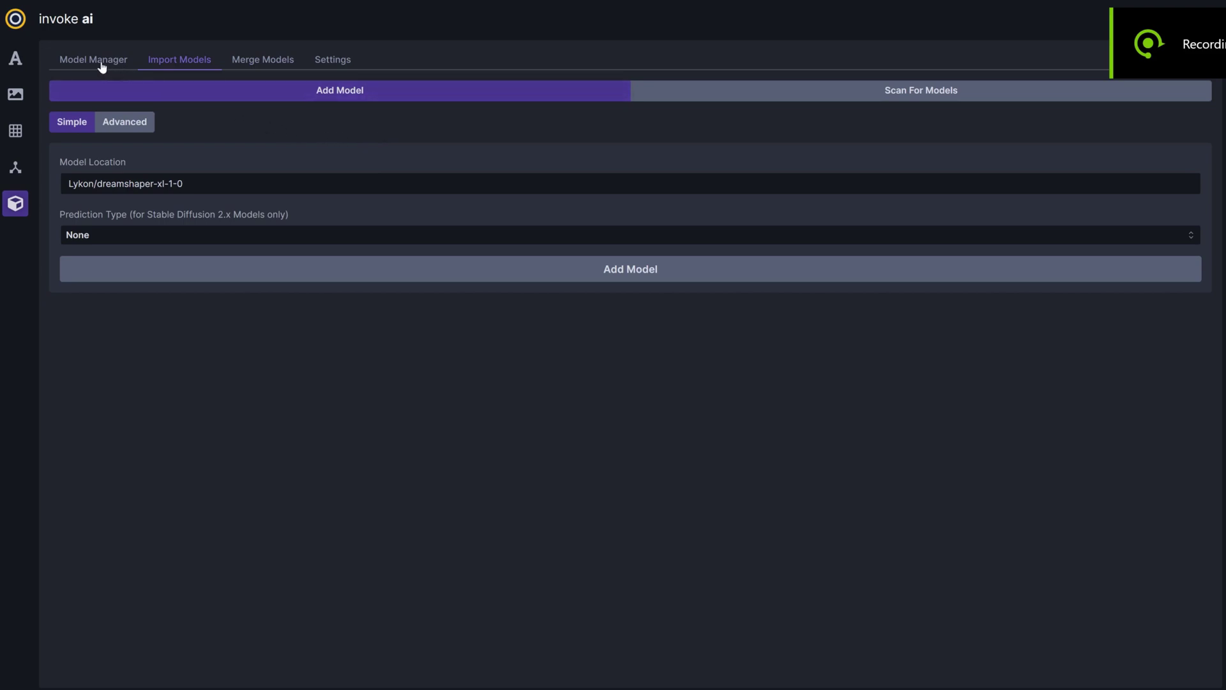
click(100, 61)
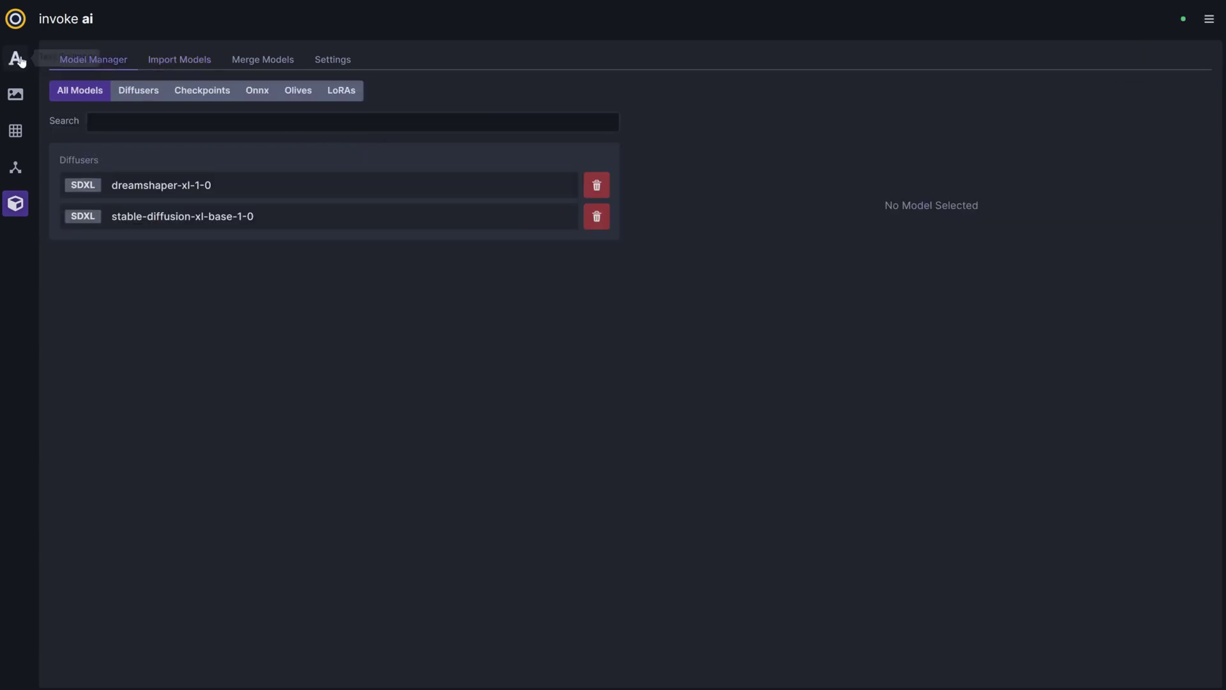
click(15, 59)
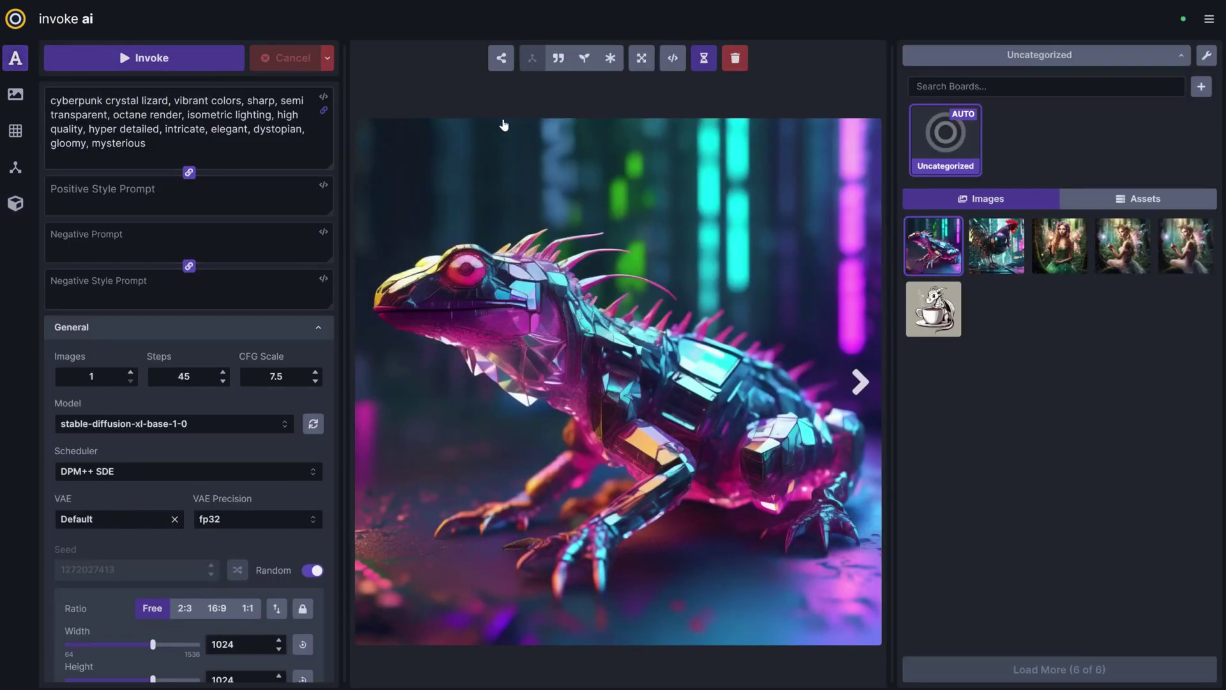
click(609, 58)
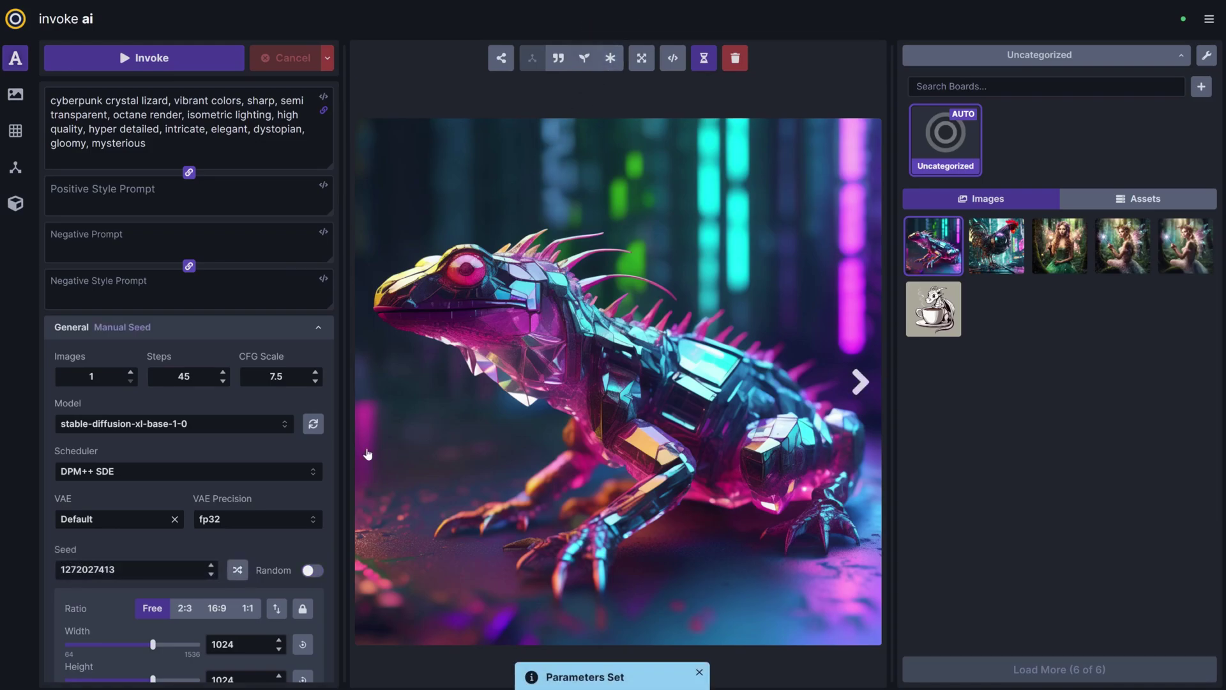
- Generate the lizard image again with the dreamshaper-xl-1-0 model
click(172, 423)
click(211, 475)
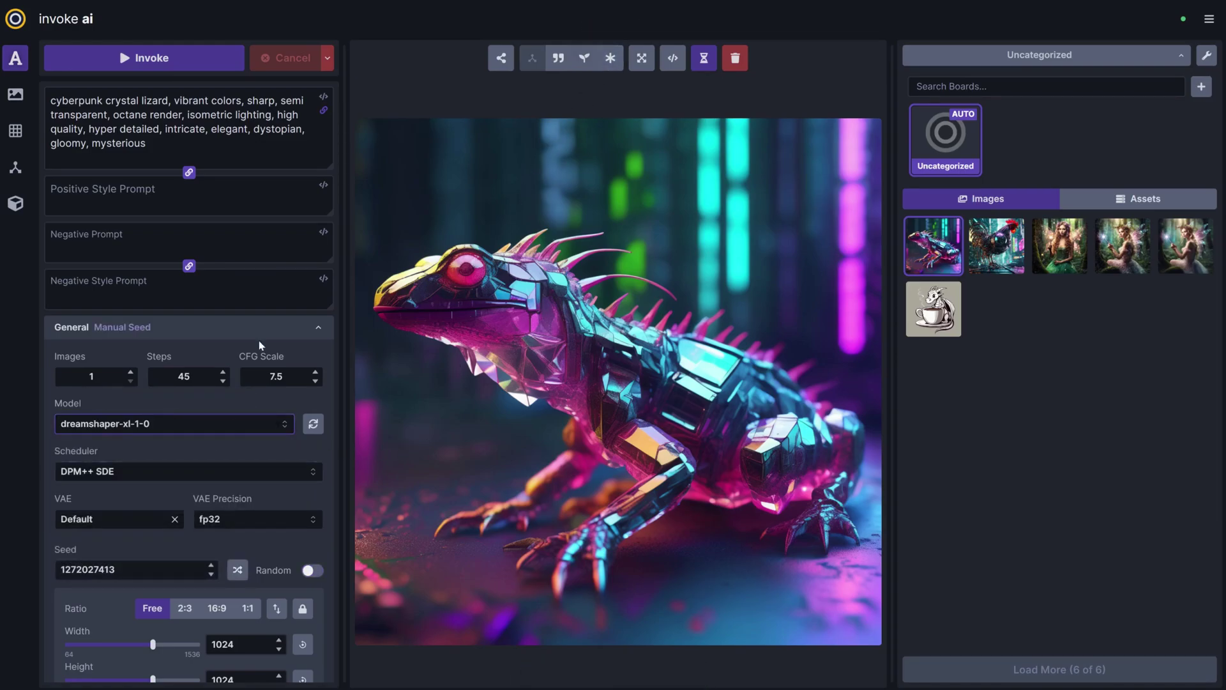
click(198, 59)
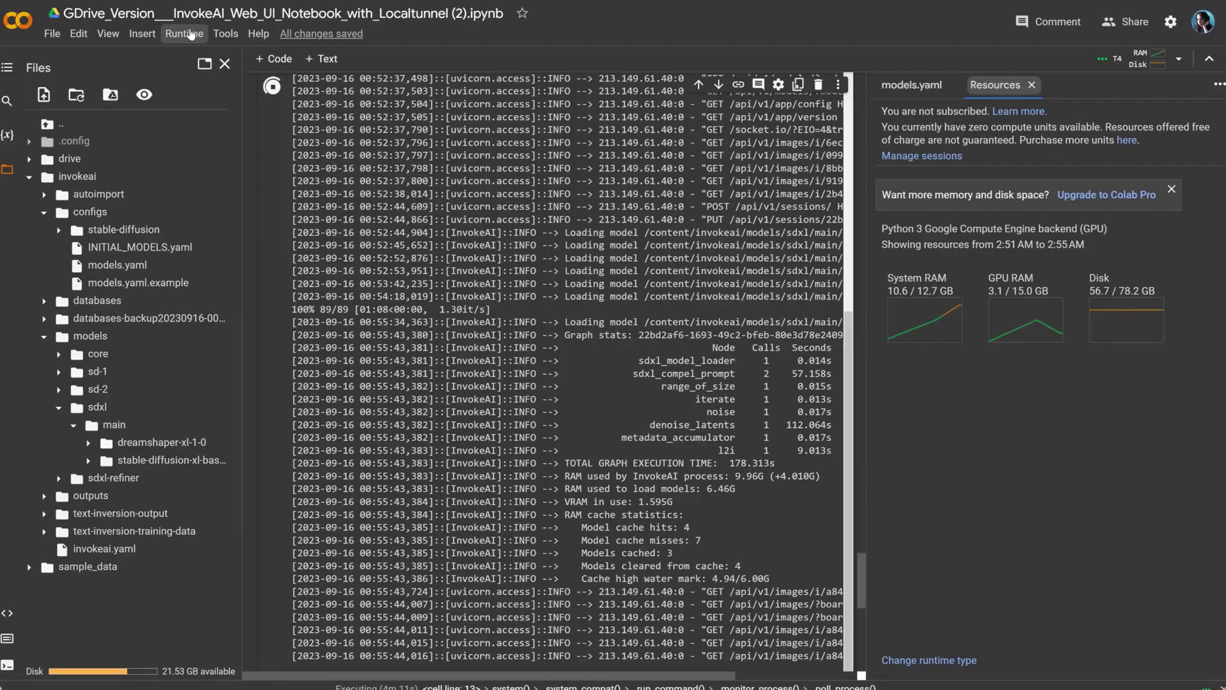
- Restart the runtime and move the dreamshaper-xl-1-0 folder into MyDrive/models
click(189, 35)
click(221, 182)
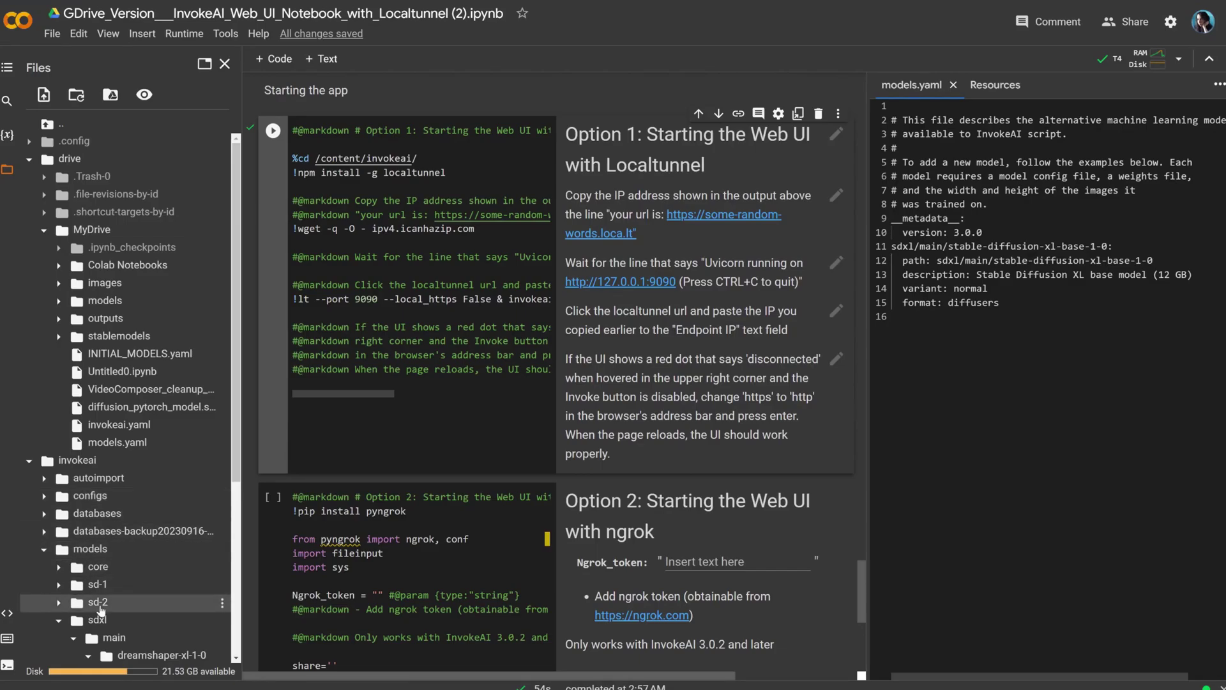
drag(125, 663, 125, 308)
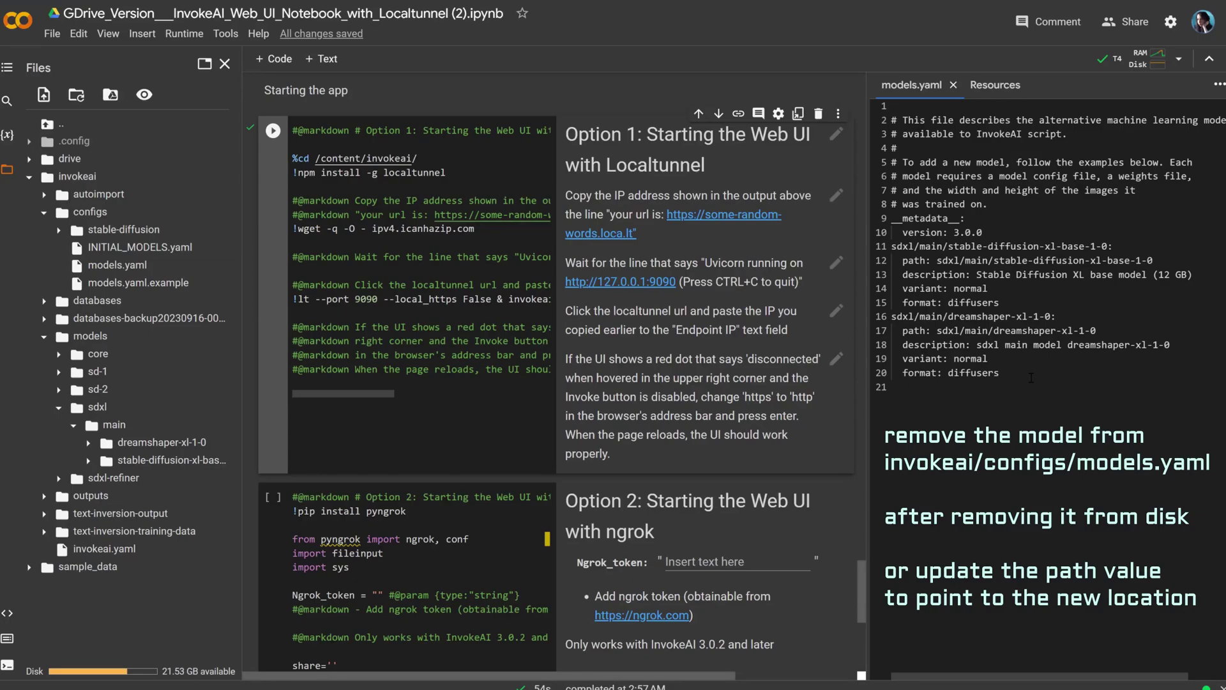
- Delete the dreamshaper-xl-1-0 entry from models.yaml and copy the folder's Drive path
drag(1032, 377, 848, 318)
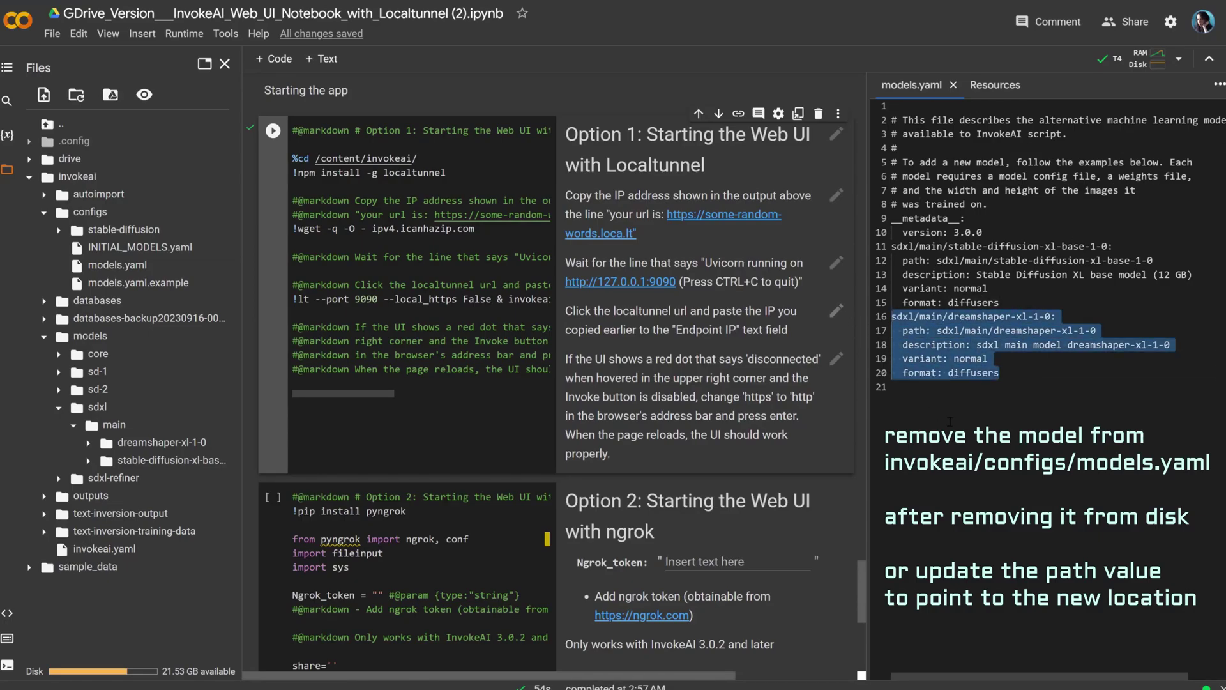
key(BackSpace)
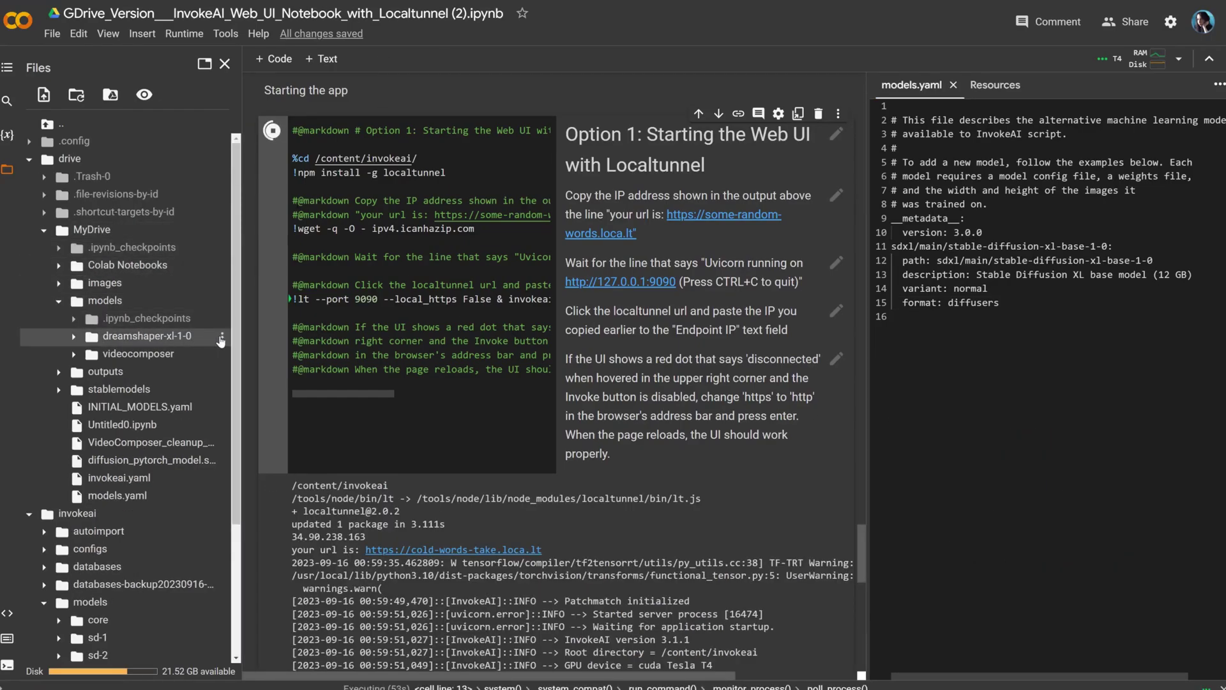
click(222, 336)
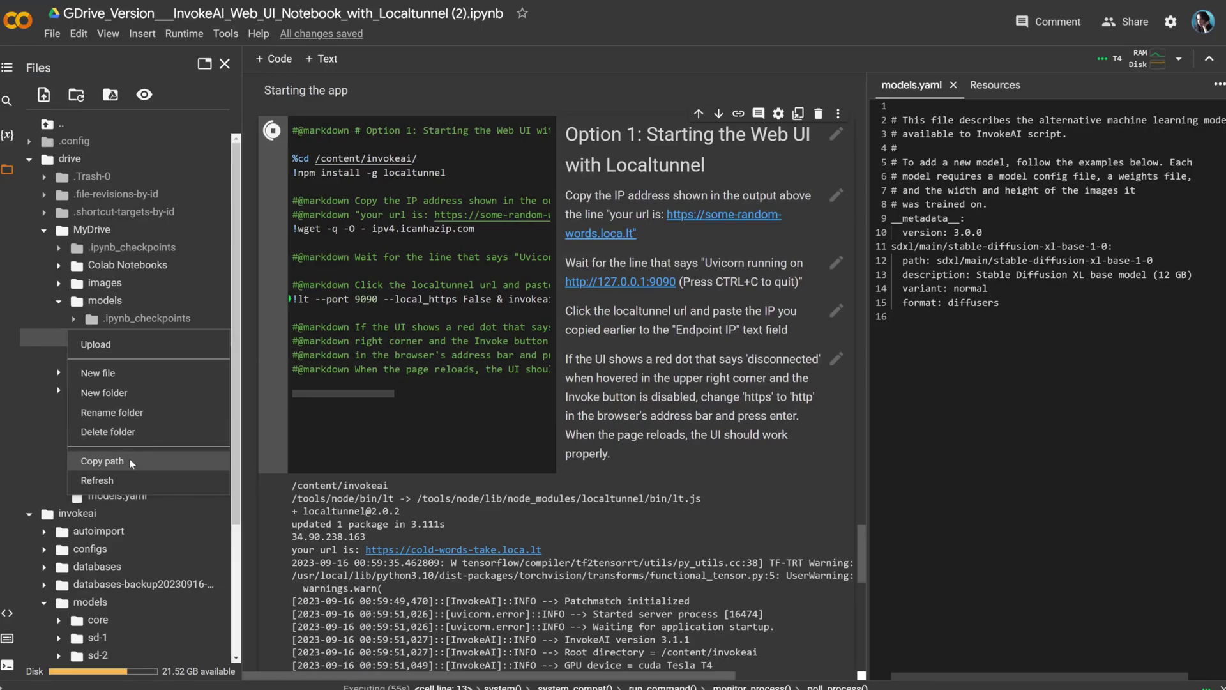
click(102, 460)
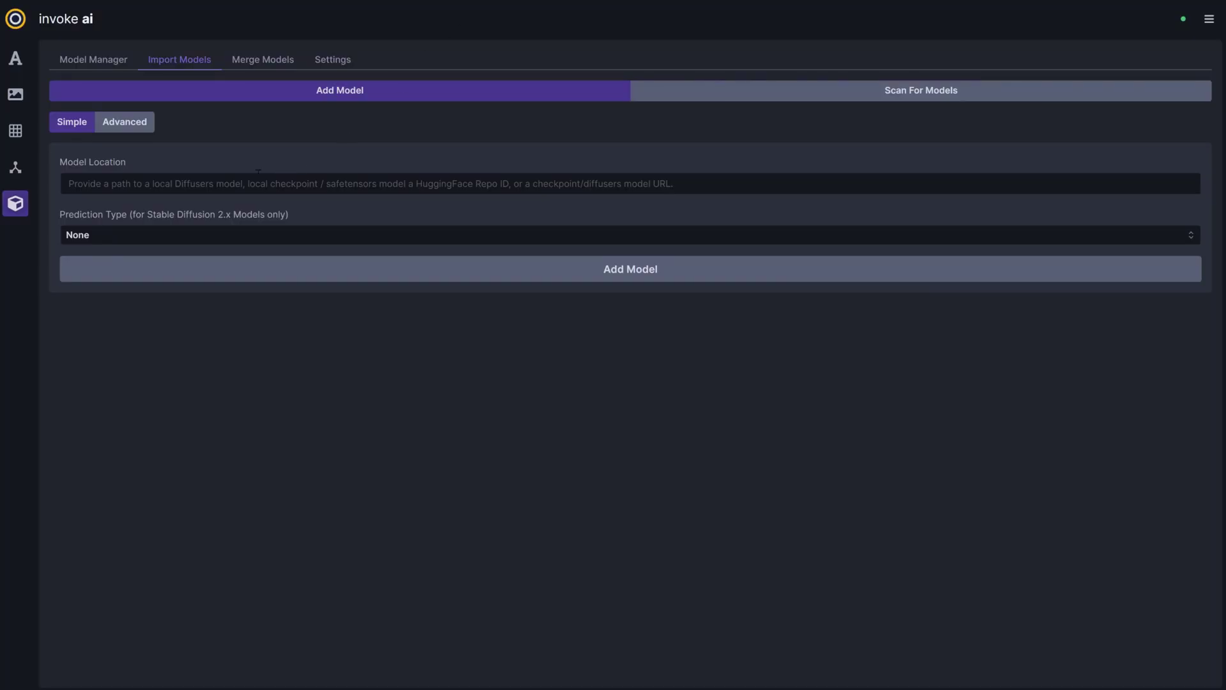
- Import dreamshaper-xl-1-0 from its pasted Drive path and check the installed models list
click(255, 178)
text(/content/drive/MyDrive/models/dreamshaper-xl-1-0)
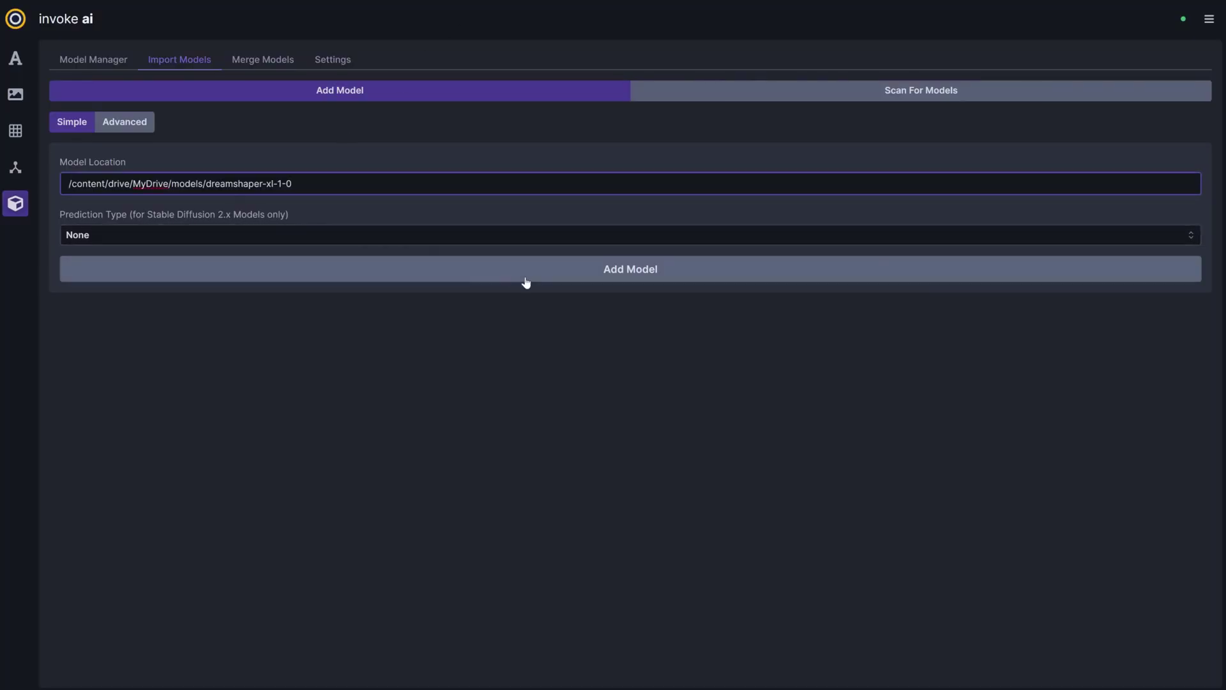
click(563, 274)
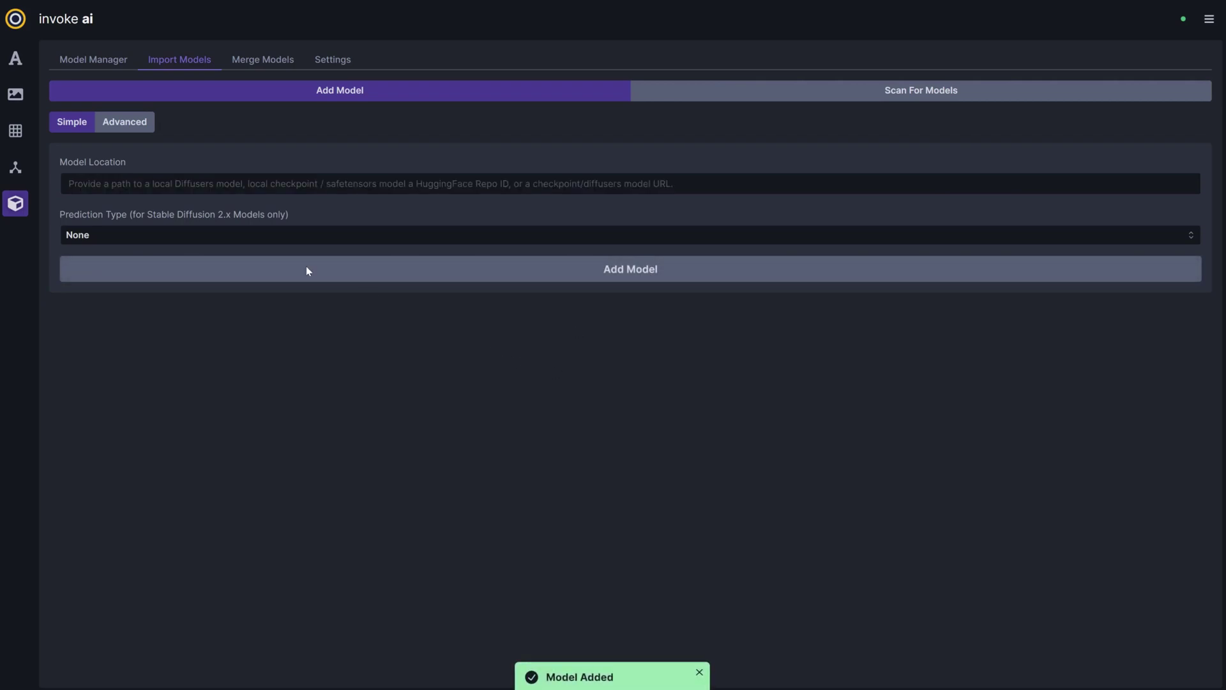
click(74, 64)
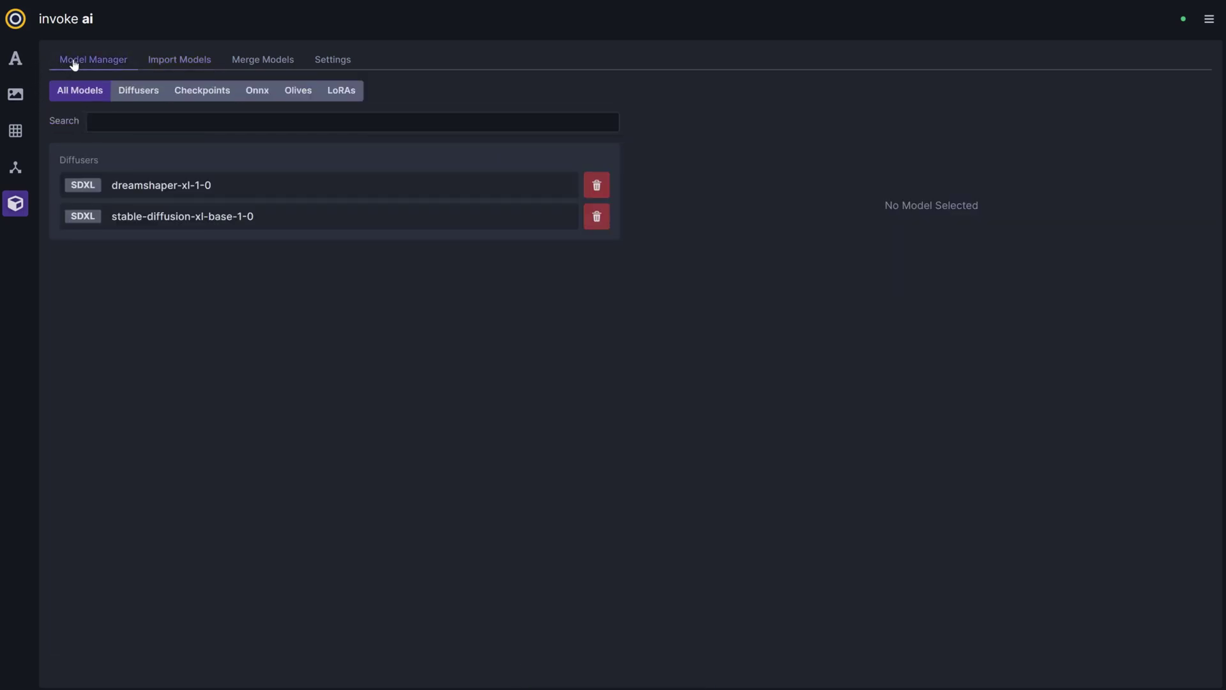
click(190, 67)
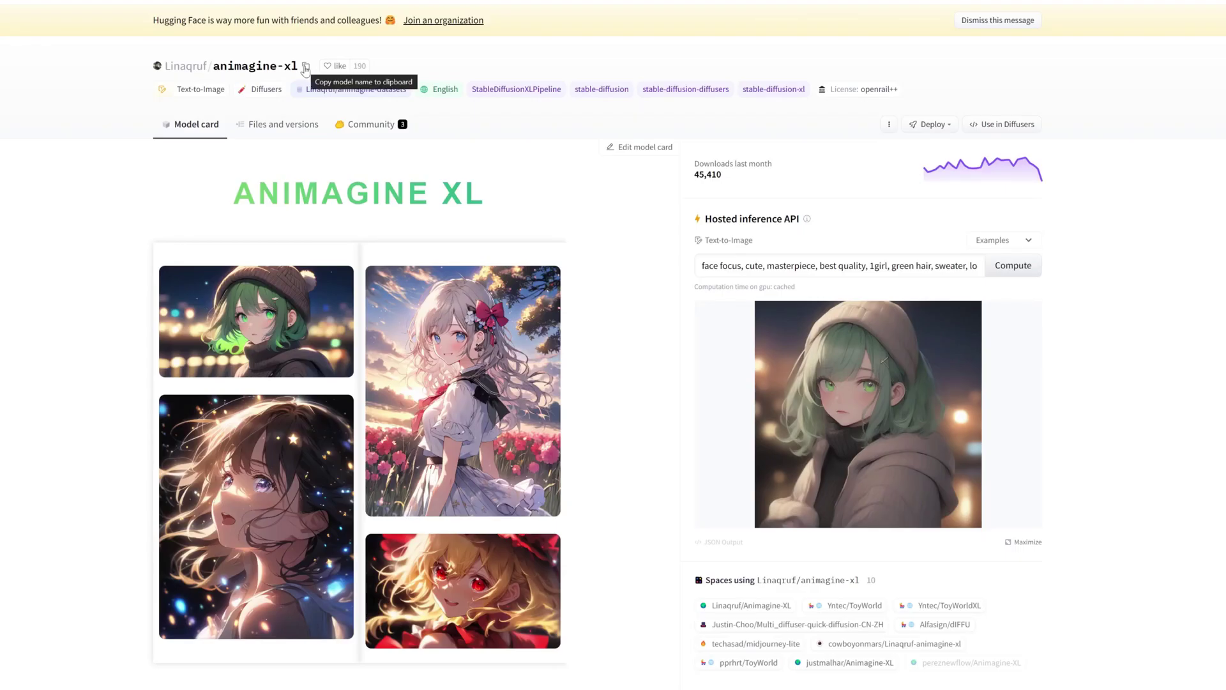
- Import the Linaqruf/animagine-xl model by its Hugging Face name
click(305, 67)
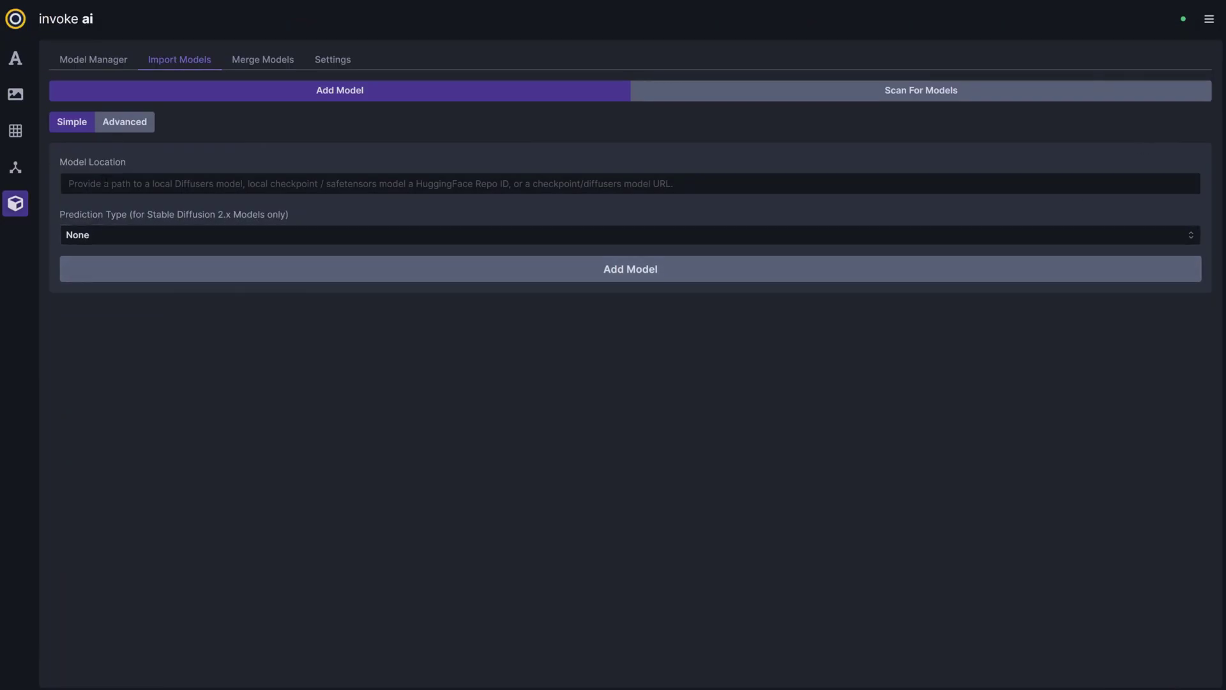
click(996, 183)
key(ctrl+v)
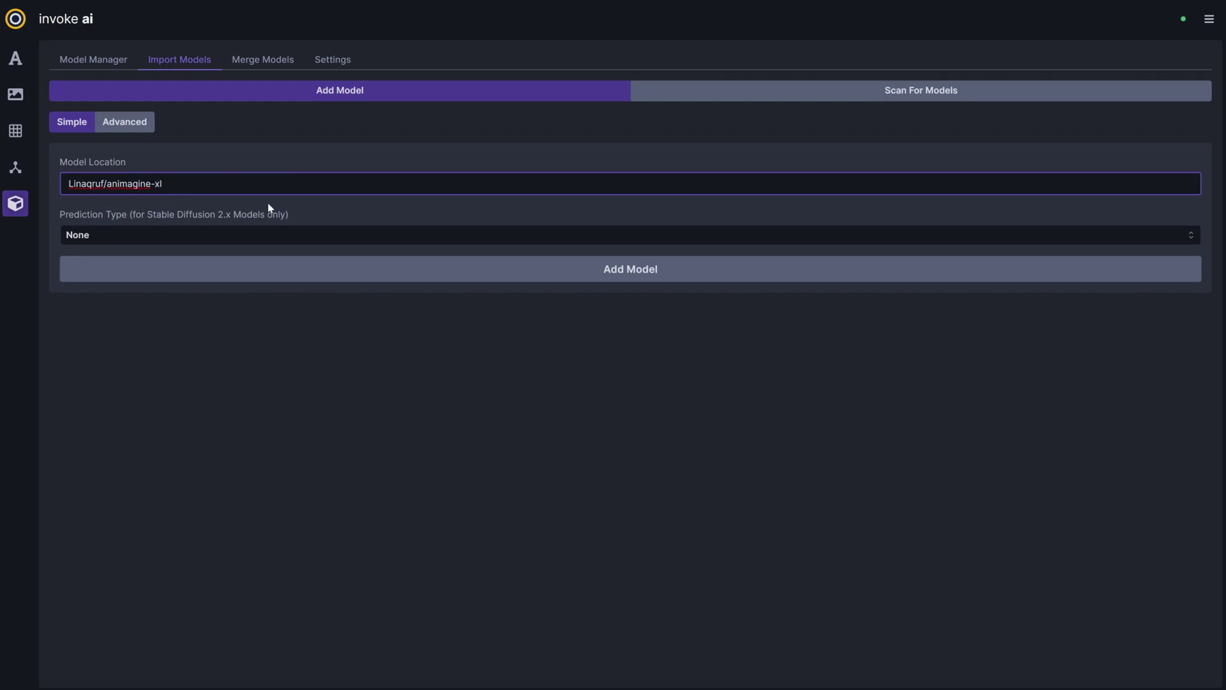
click(419, 273)
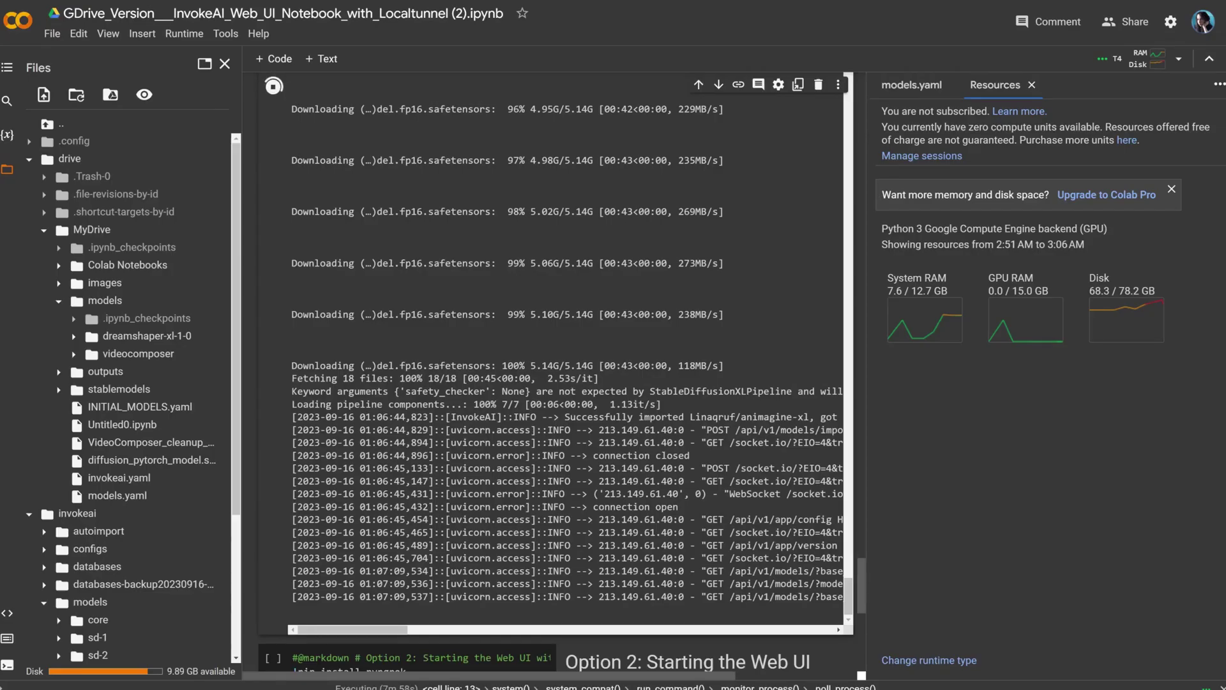
- Restart the runtime, unlock the tunnel, and confirm animagine-xl among three installed models
click(183, 33)
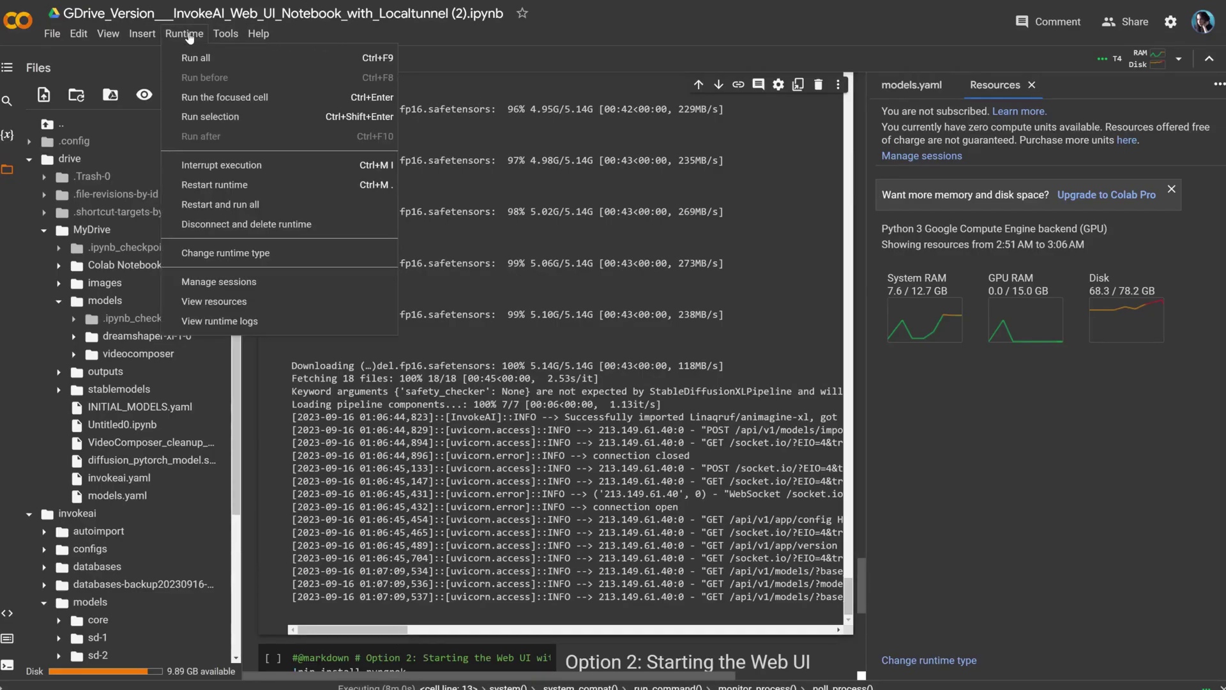
click(249, 184)
click(790, 394)
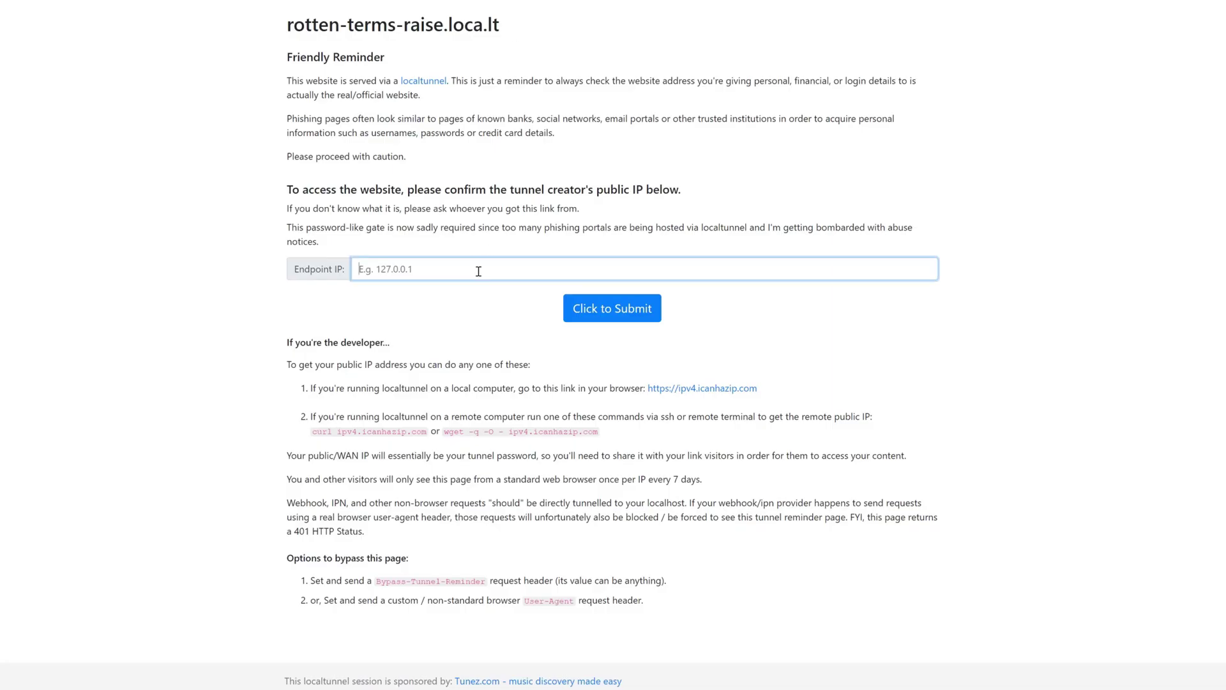
text(34.90.238.163)
click(615, 309)
click(13, 185)
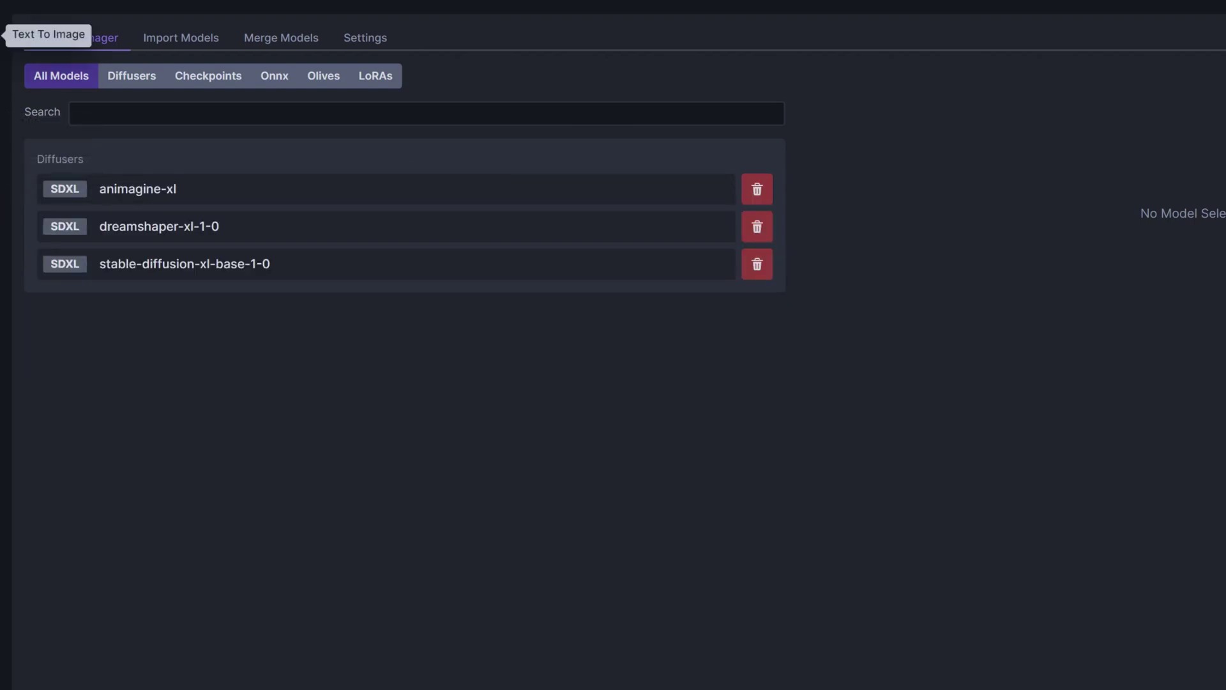
- Generate the lizard image again using the animagine-xl model
click(15, 49)
click(822, 36)
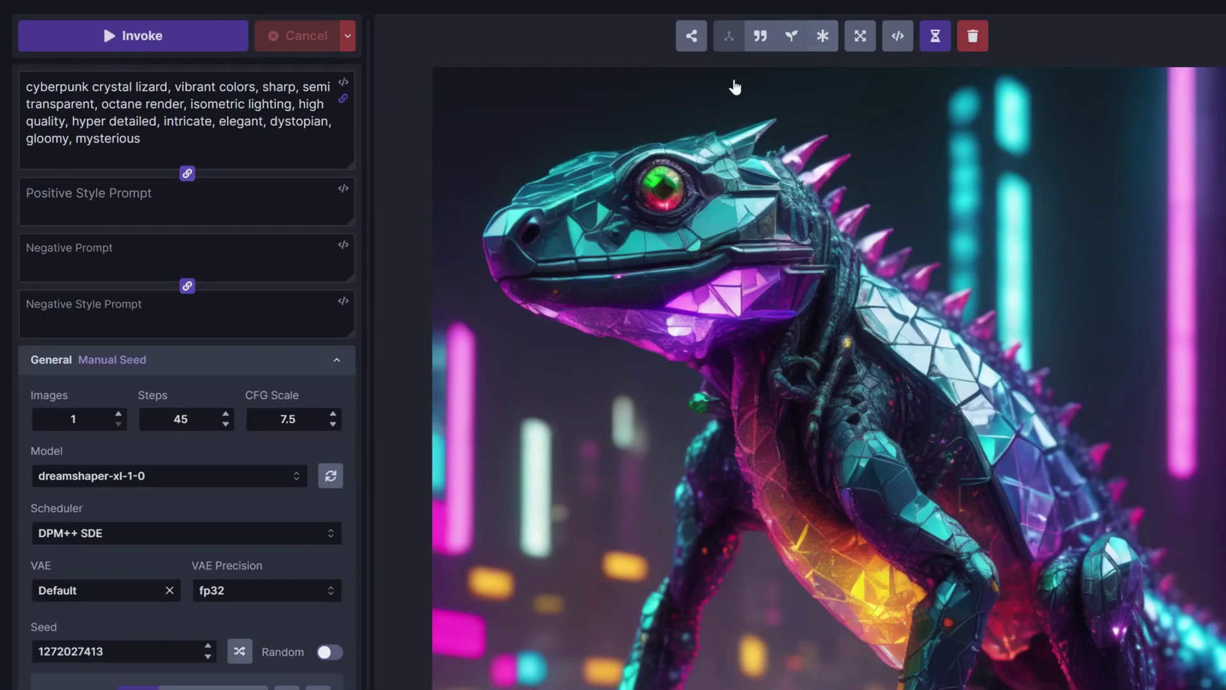
click(256, 480)
click(209, 530)
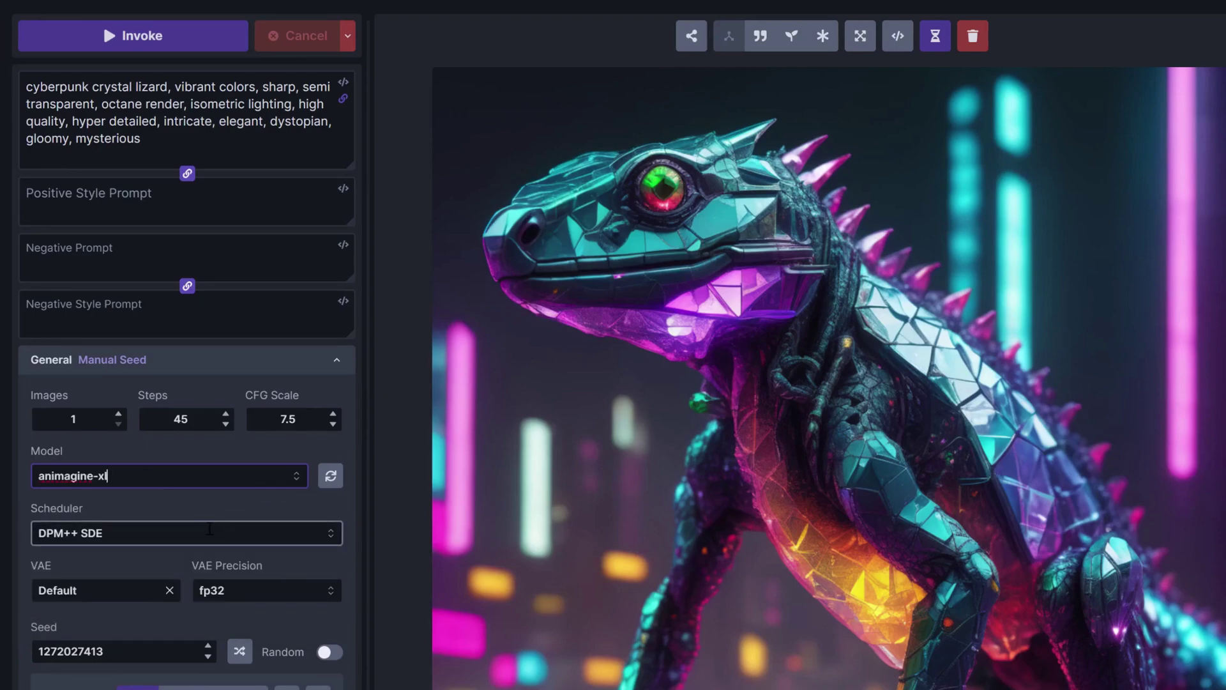
click(115, 37)
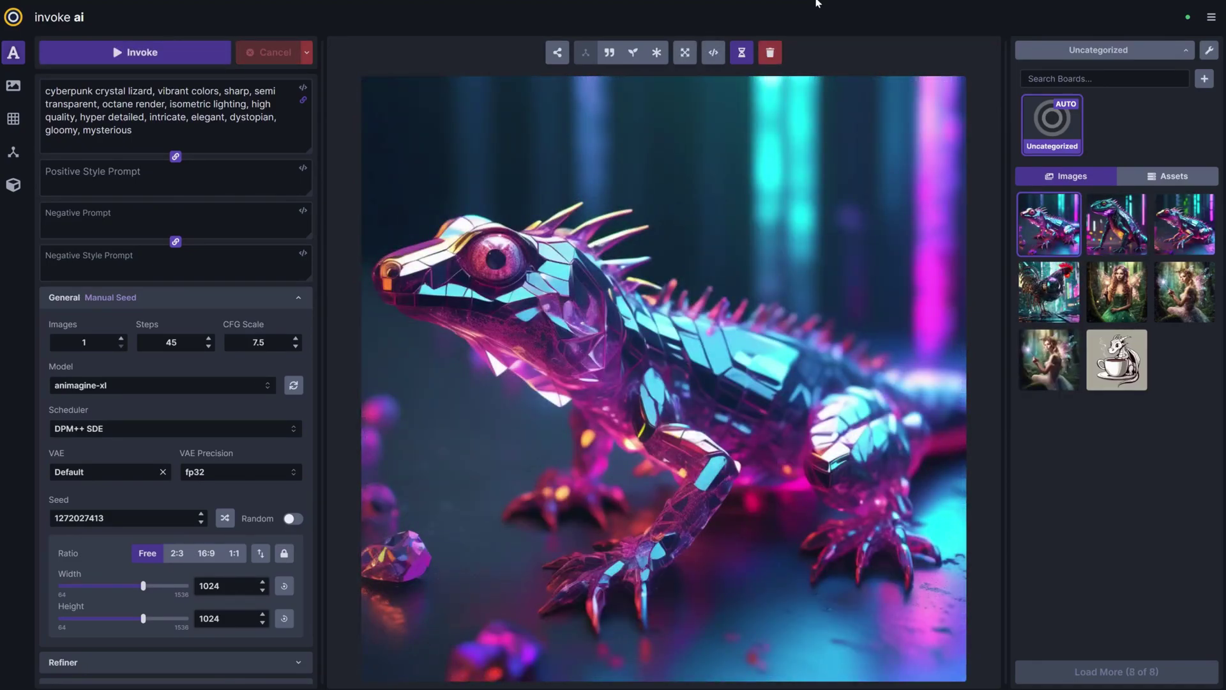
- Browse the gallery, reuse the enchanted-forest fairy settings with animagine-xl, and generate a new fairy image
click(1103, 244)
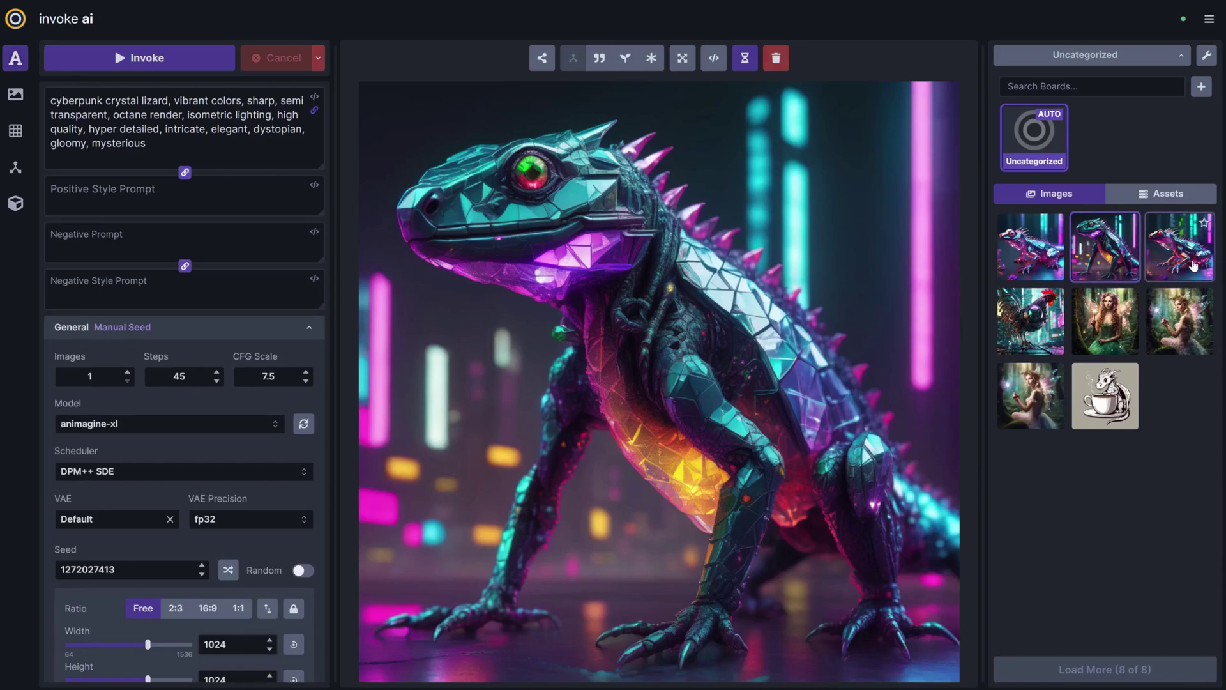
click(1193, 267)
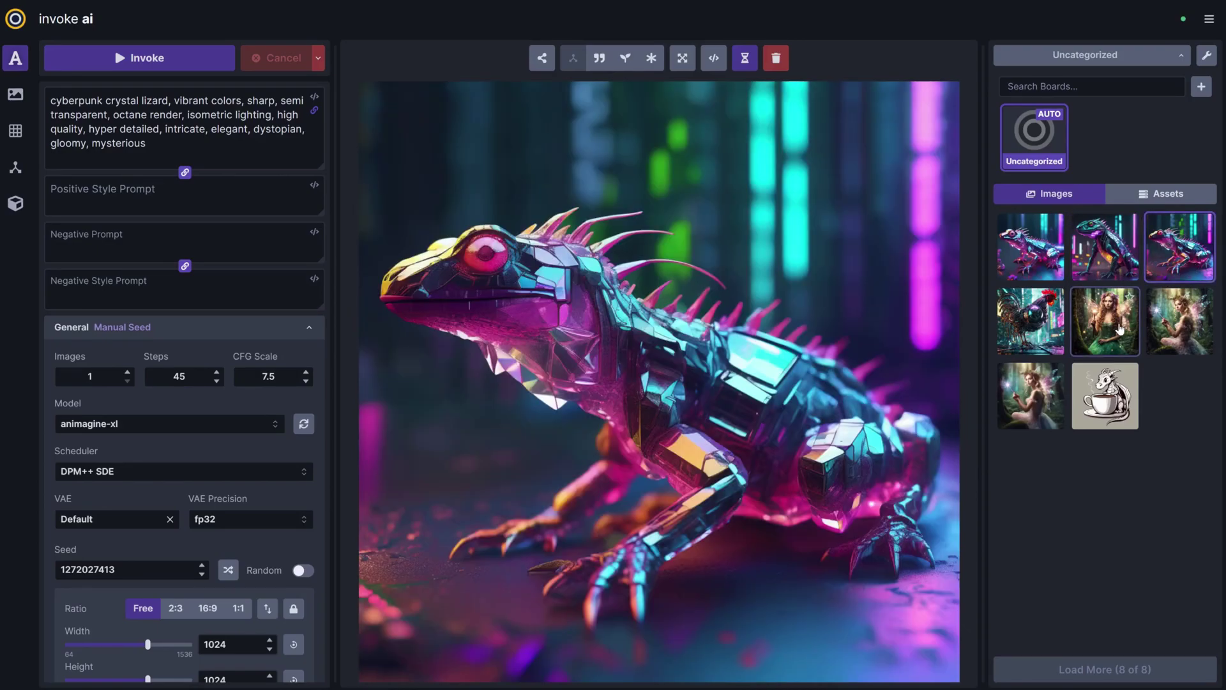
click(1111, 326)
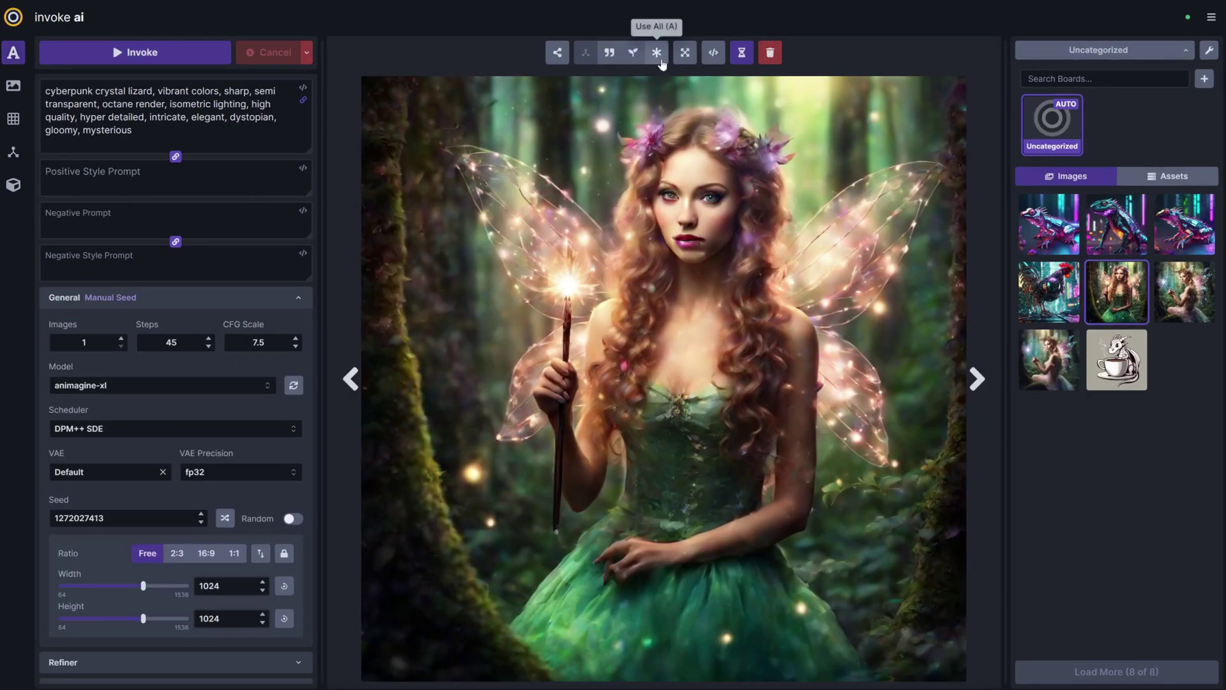
click(658, 57)
click(154, 385)
click(86, 424)
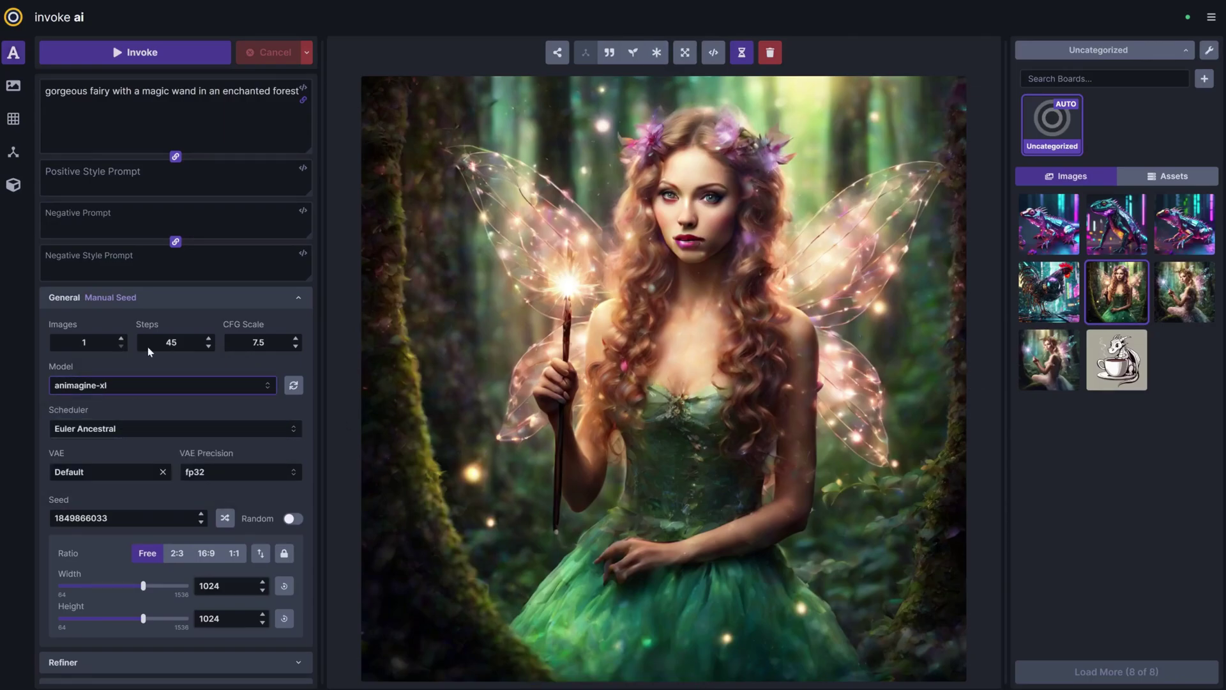
click(165, 57)
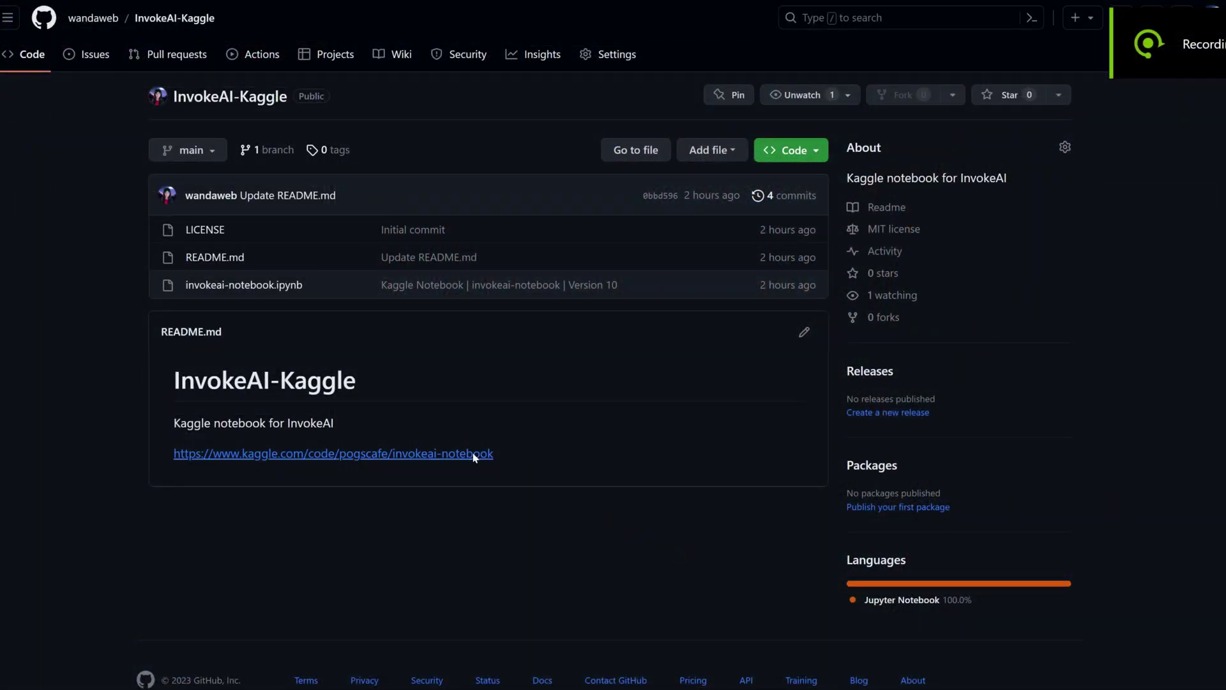
click(472, 454)
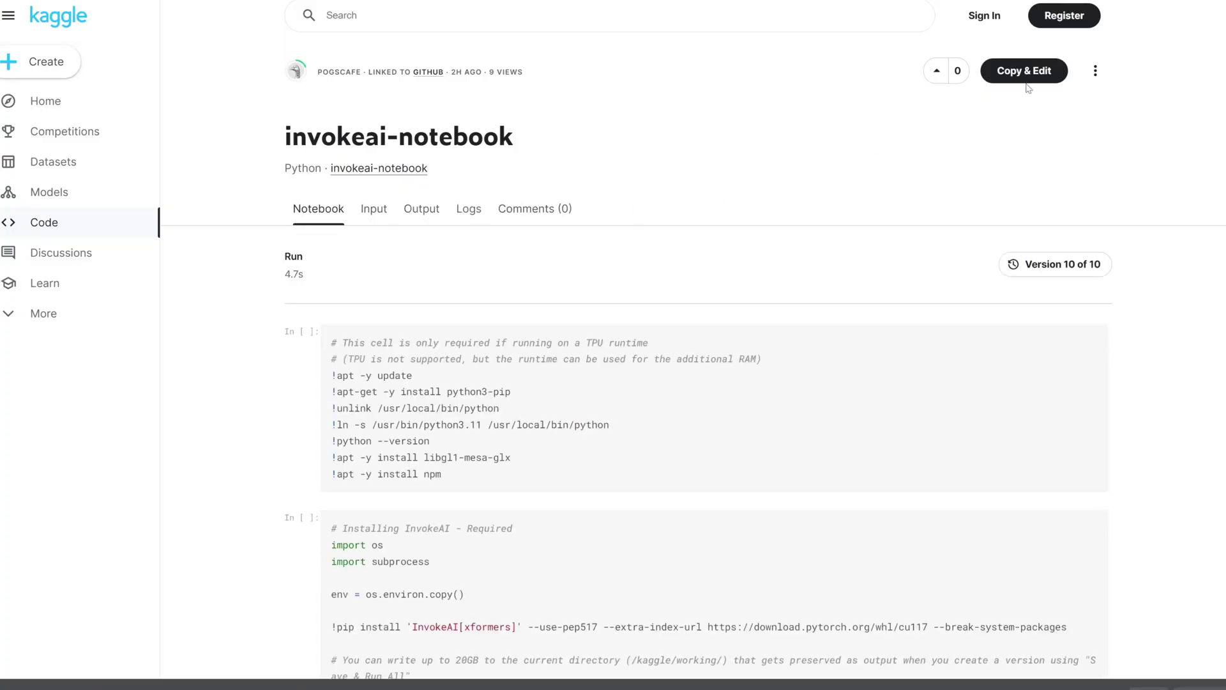
- Copy & Edit the InvokeAI Kaggle notebook with internet on and GPU T4 x2 accelerator
click(1035, 78)
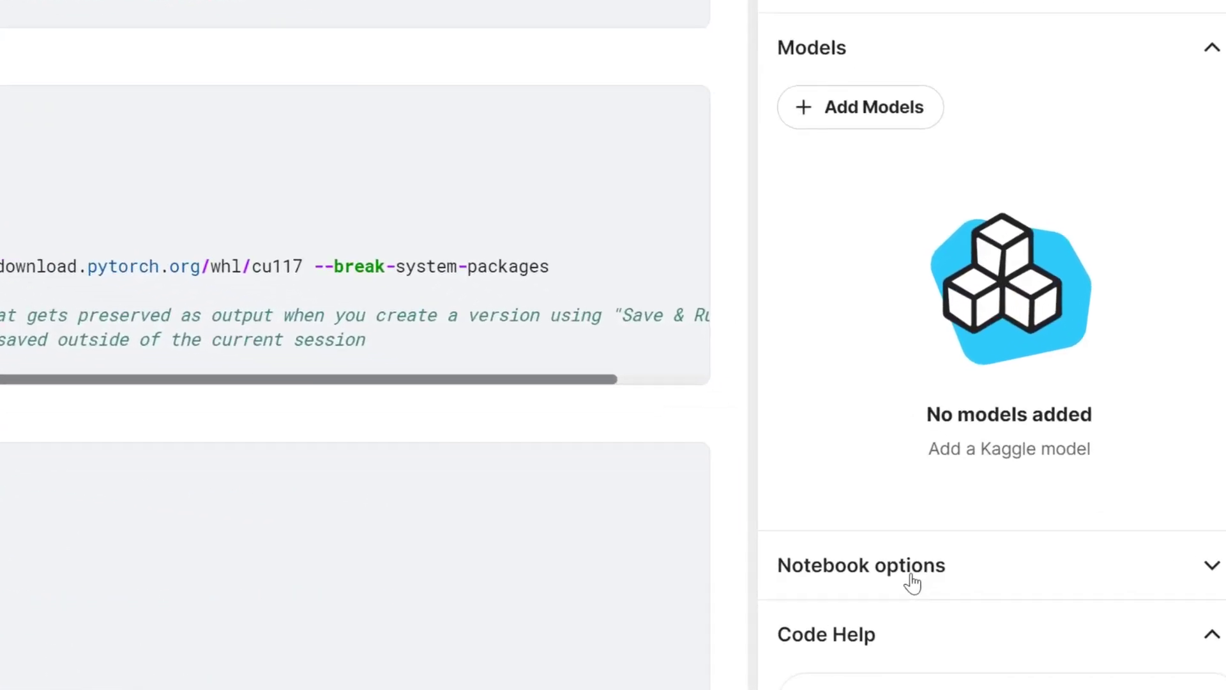
click(1045, 587)
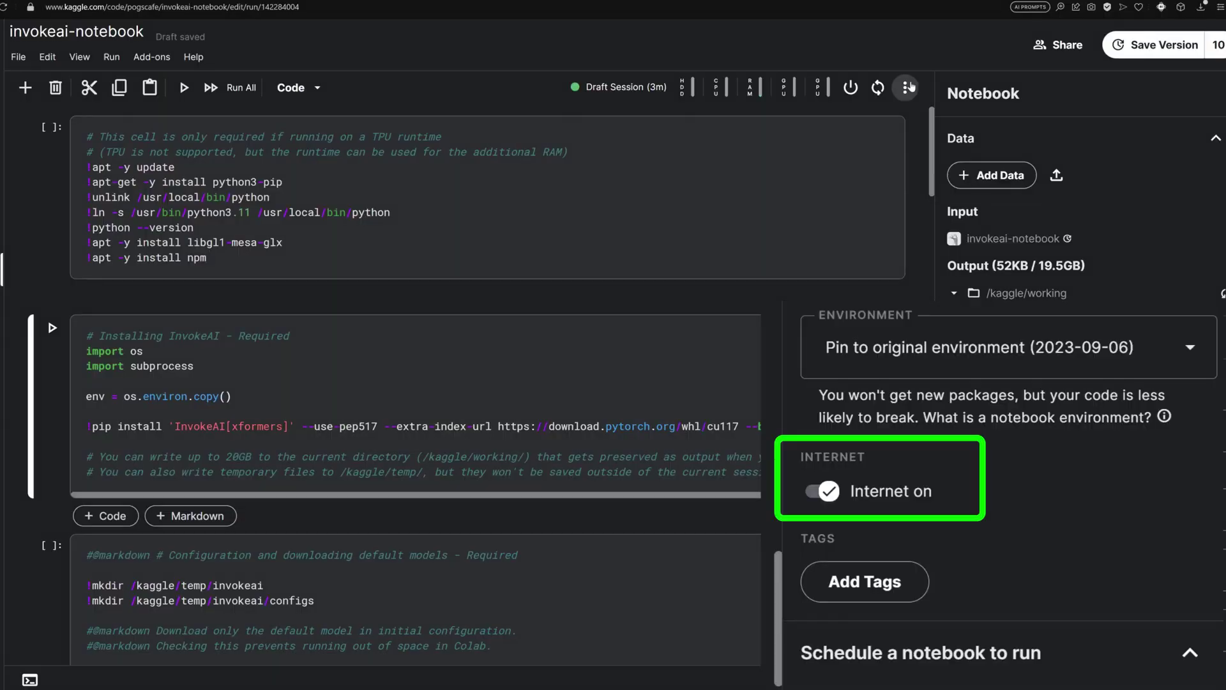
click(904, 88)
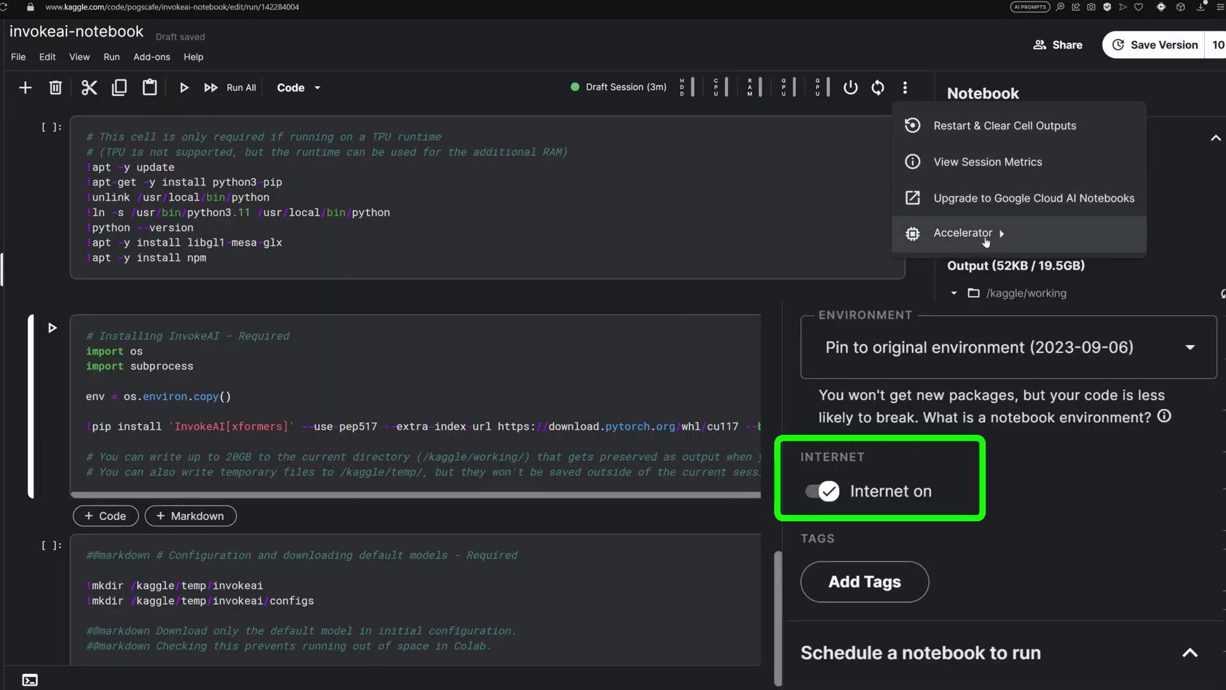
mouse_move(962, 233)
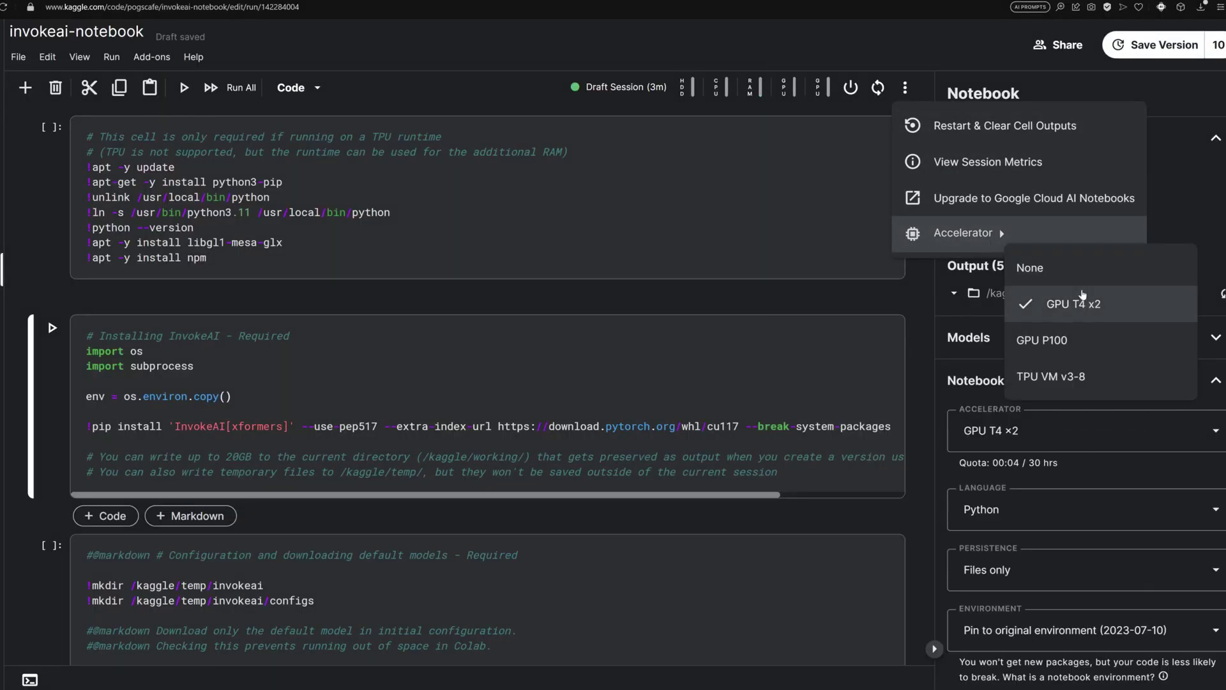
click(987, 162)
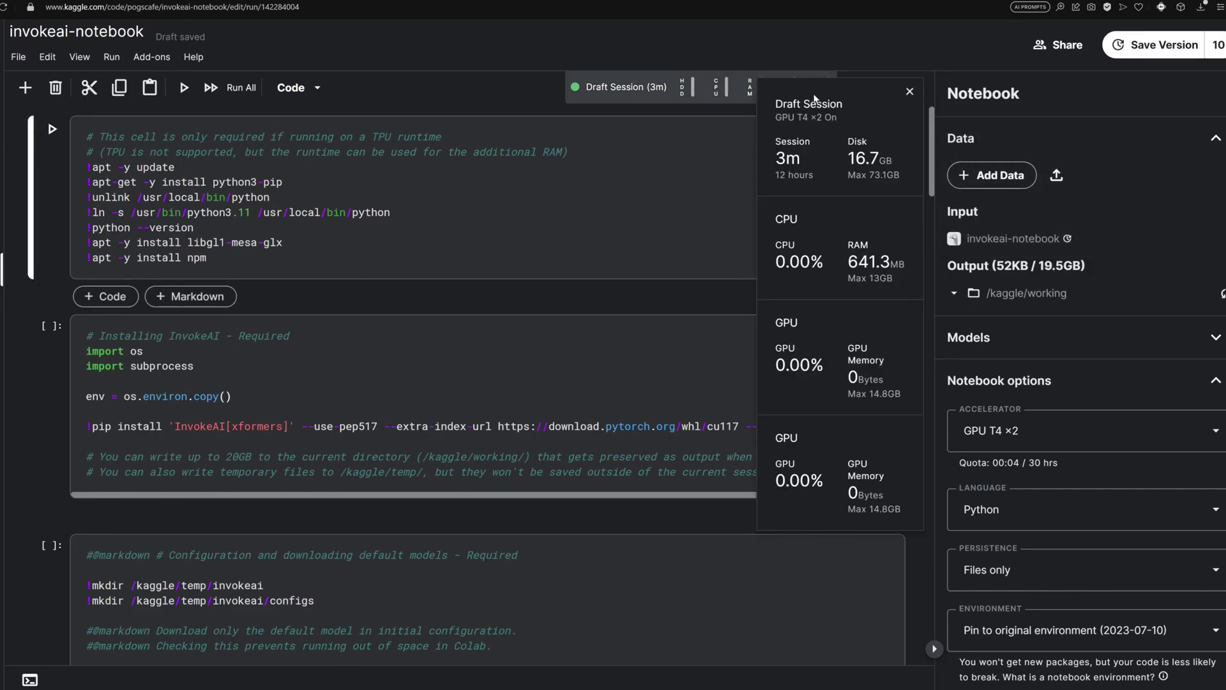
key(Down)
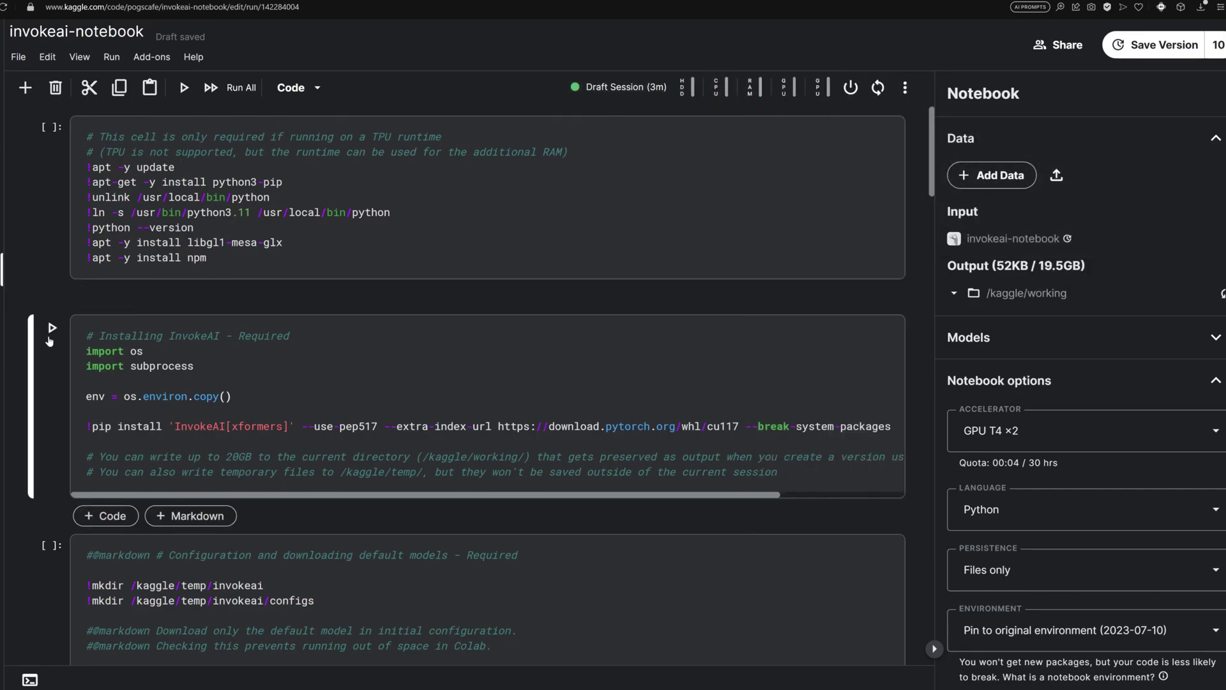
- Run the install, config, SDXL, refiner/vae, image-saving and localtunnel cells in order
click(52, 328)
scroll(518, 412, down, 1)
scroll(52, 518, down, 2)
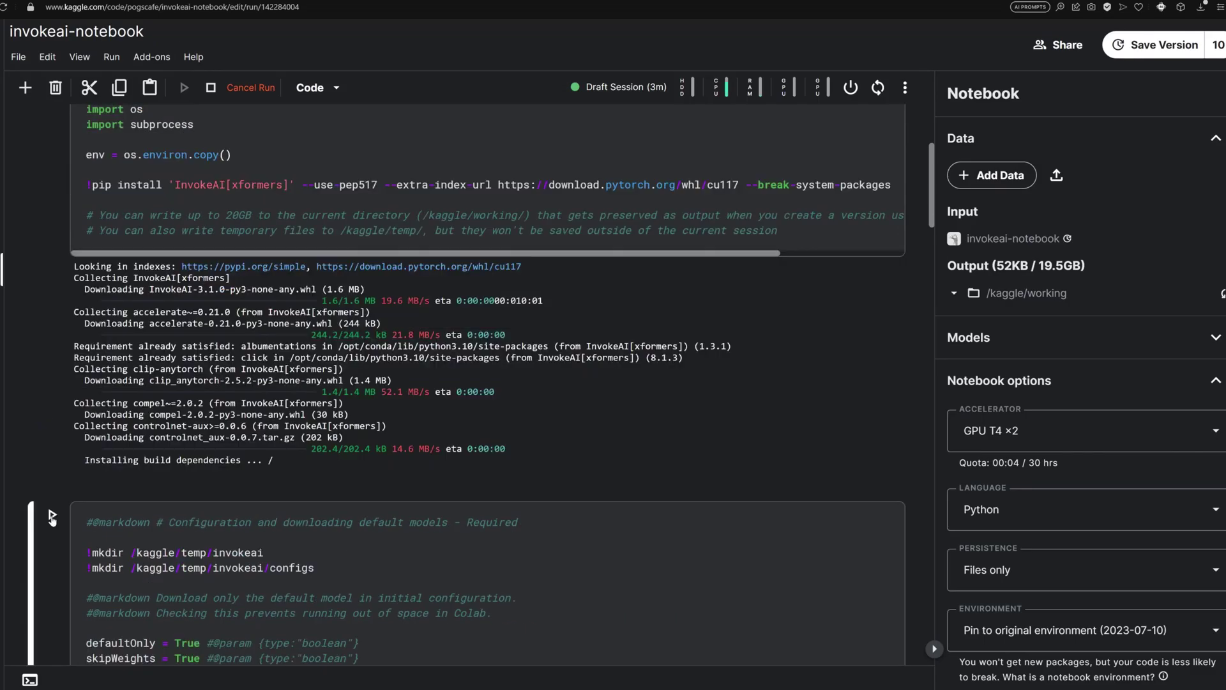
scroll(428, 575, down, 1)
scroll(428, 576, down, 2)
scroll(428, 576, up, 3)
click(36, 376)
scroll(506, 552, down, 2)
scroll(507, 553, down, 3)
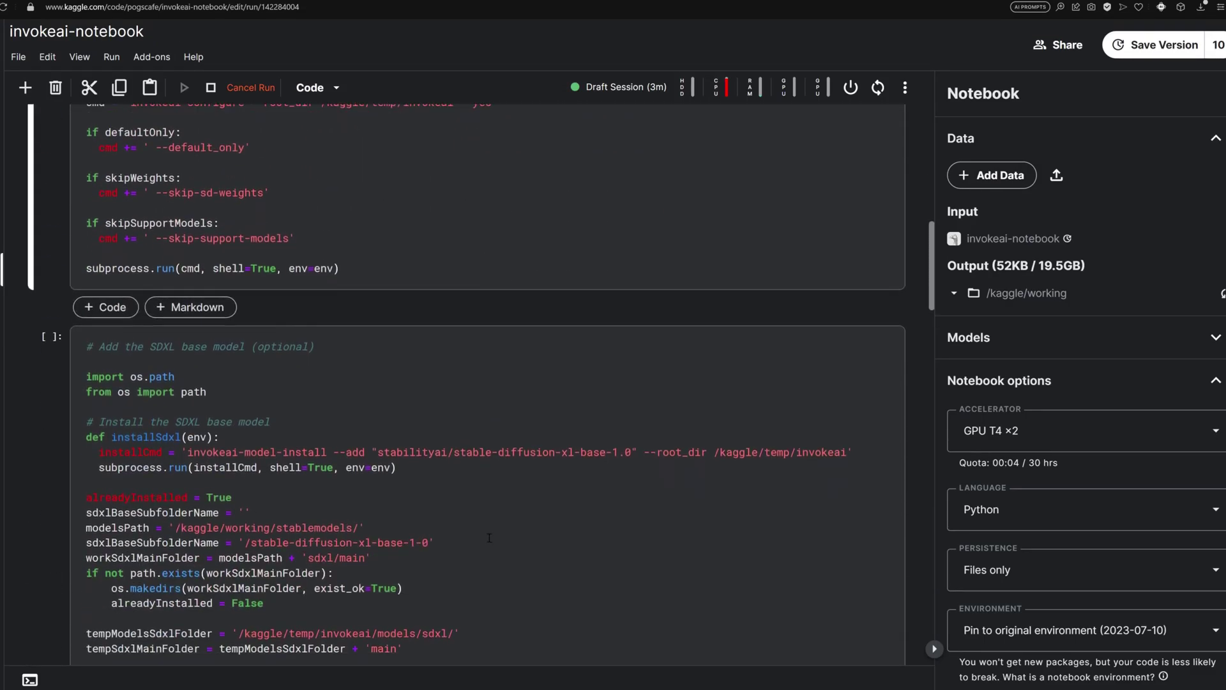
scroll(525, 516, down, 5)
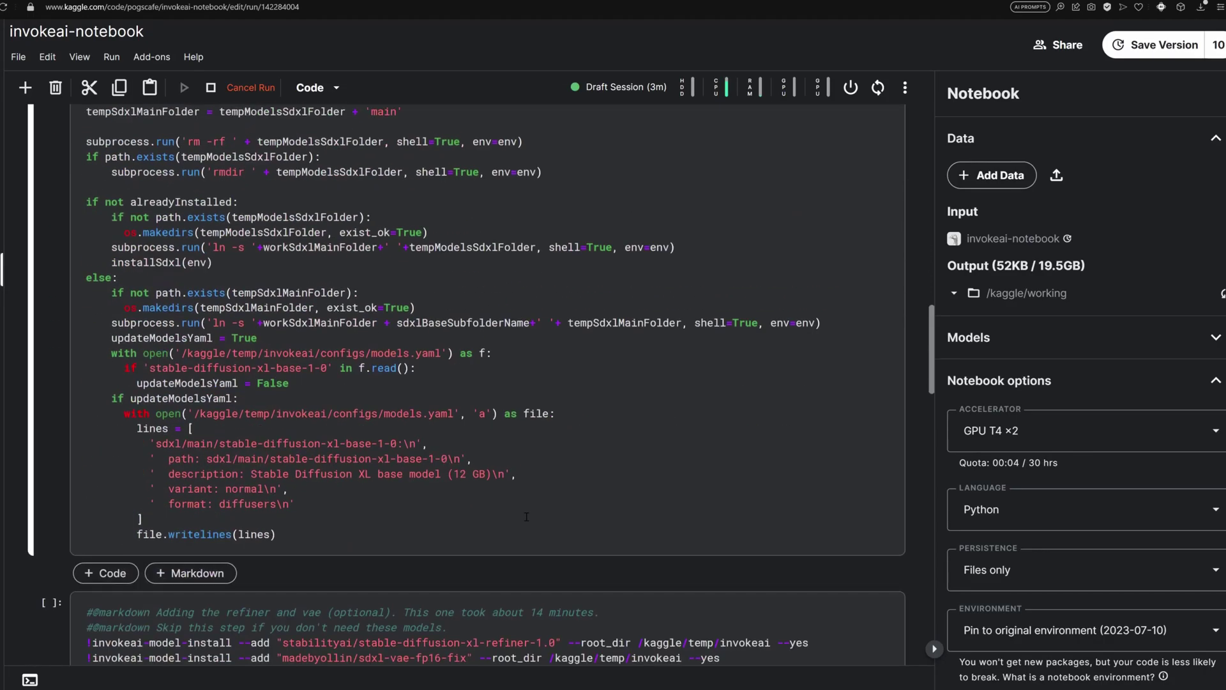
click(51, 360)
scroll(491, 399, down, 3)
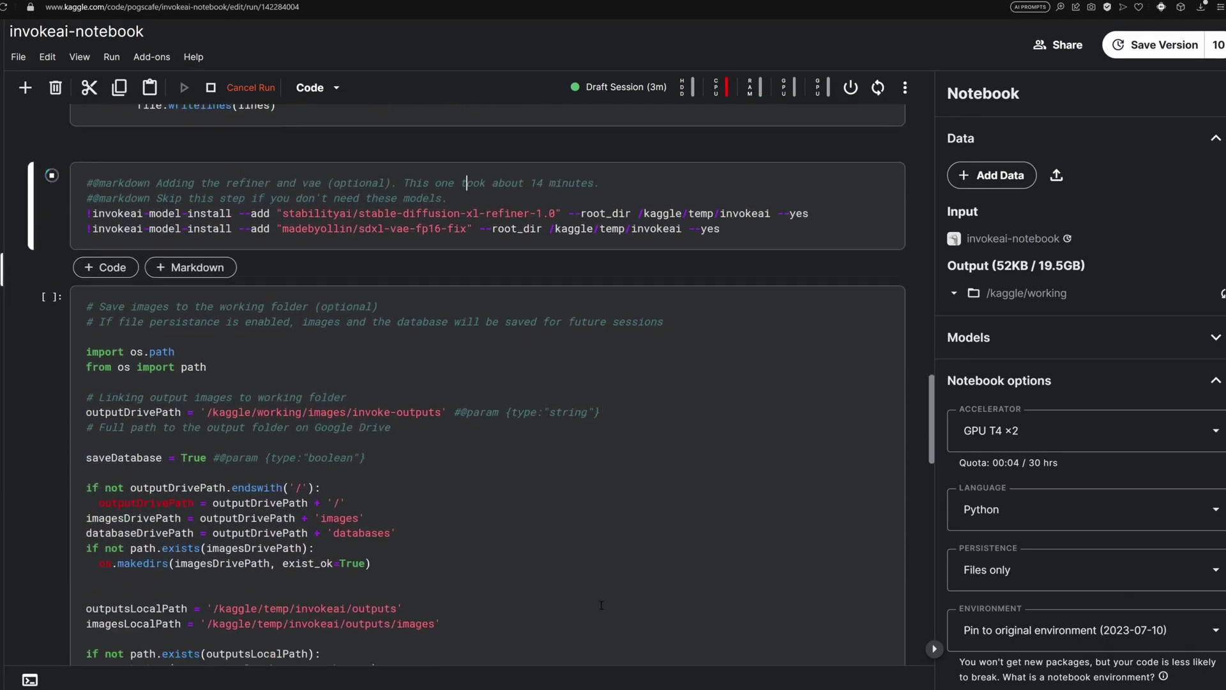
click(580, 537)
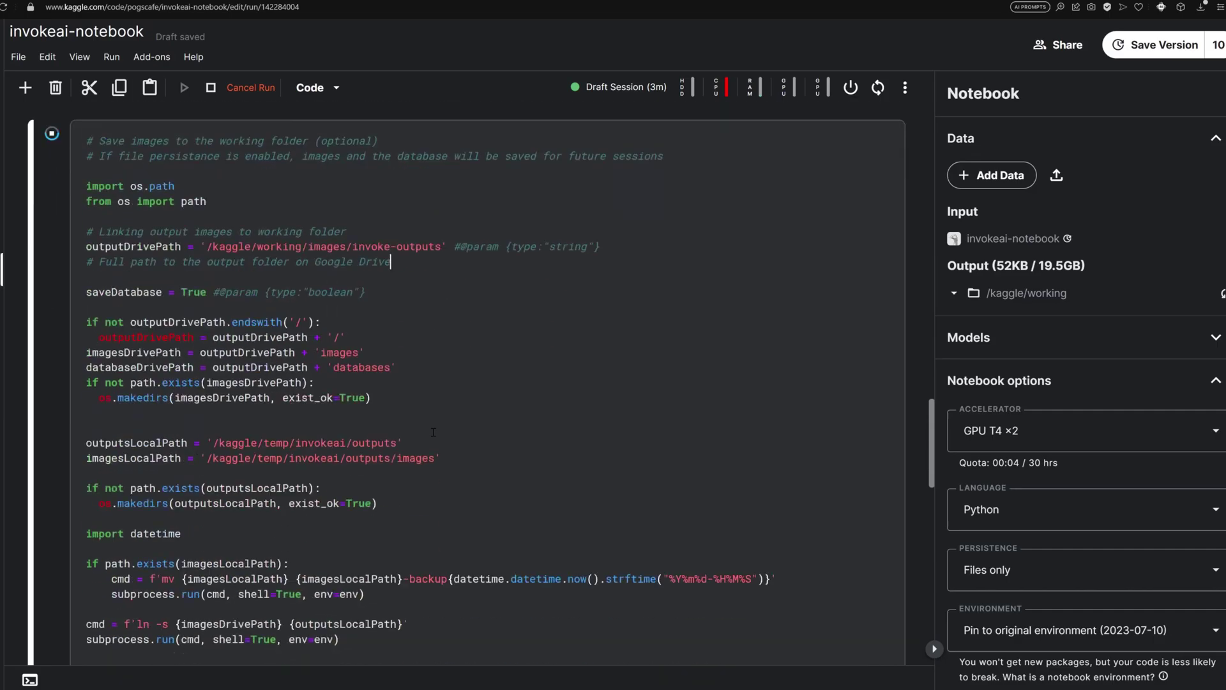
scroll(433, 432, down, 6)
click(191, 403)
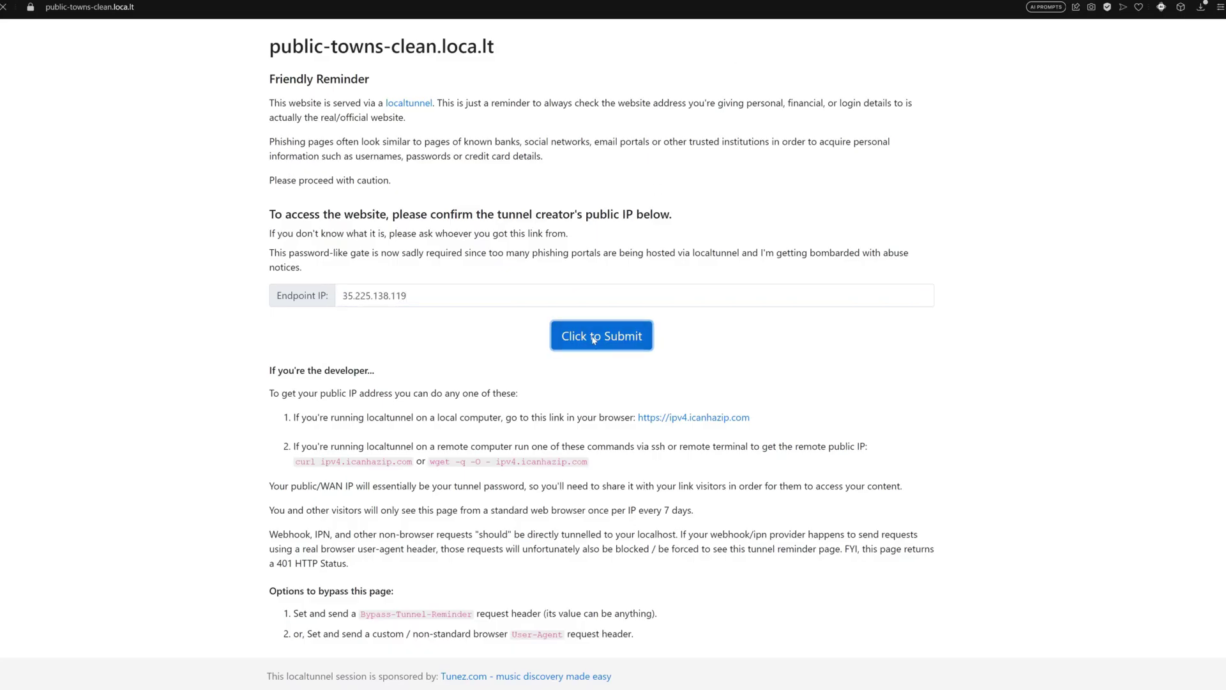
- Reach InvokeAI and set 40 steps, DPM++ SDE scheduler, and 1:1 ratio at 1024×1024
click(594, 338)
text(cute dragon playing with a beach ball, octane render, colorful, humorous scene, isometric lighting, cinematic)
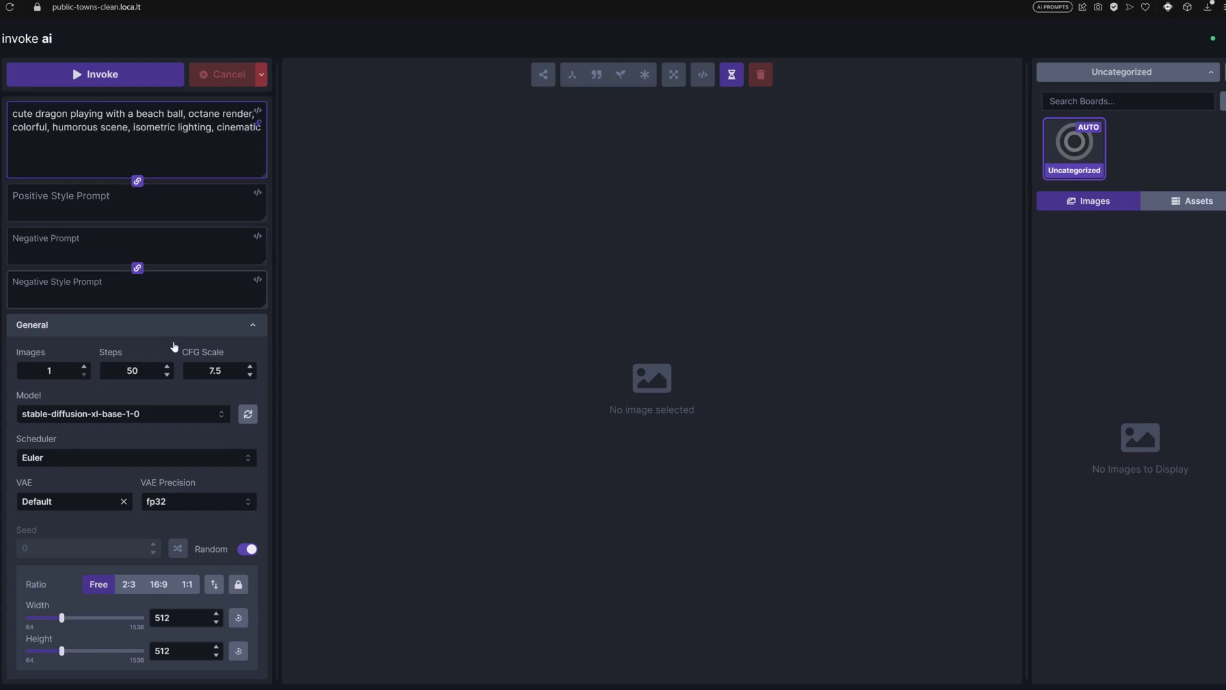
click(147, 371)
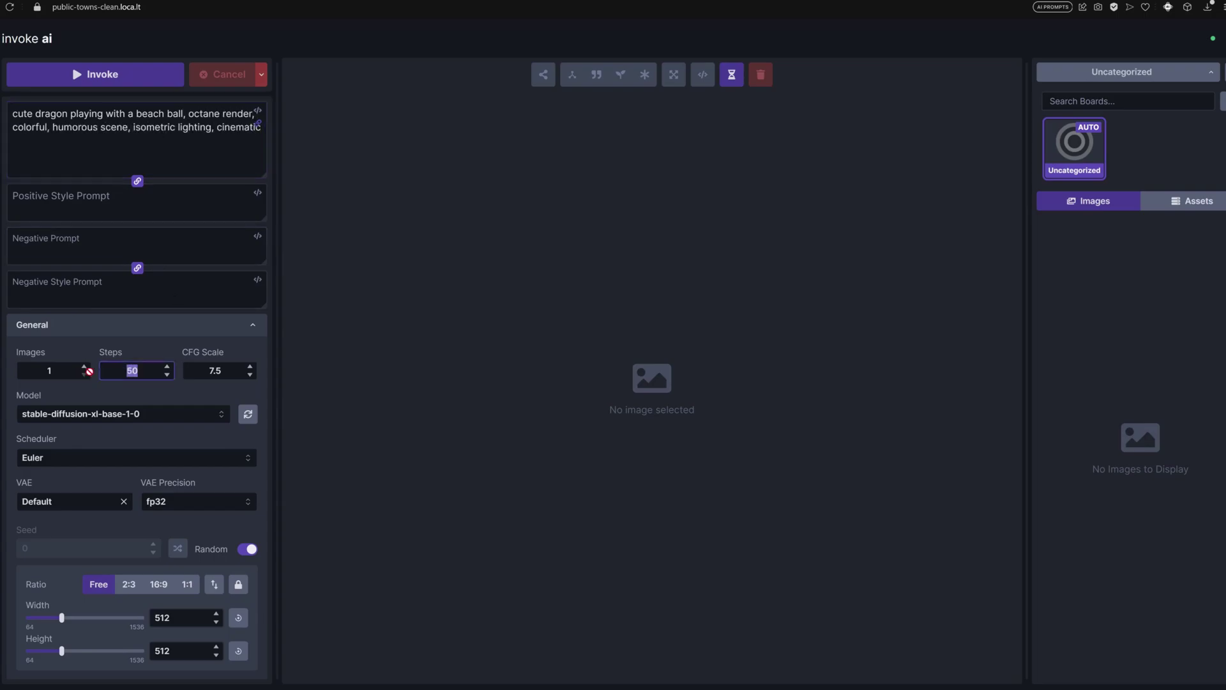
click(125, 456)
click(124, 473)
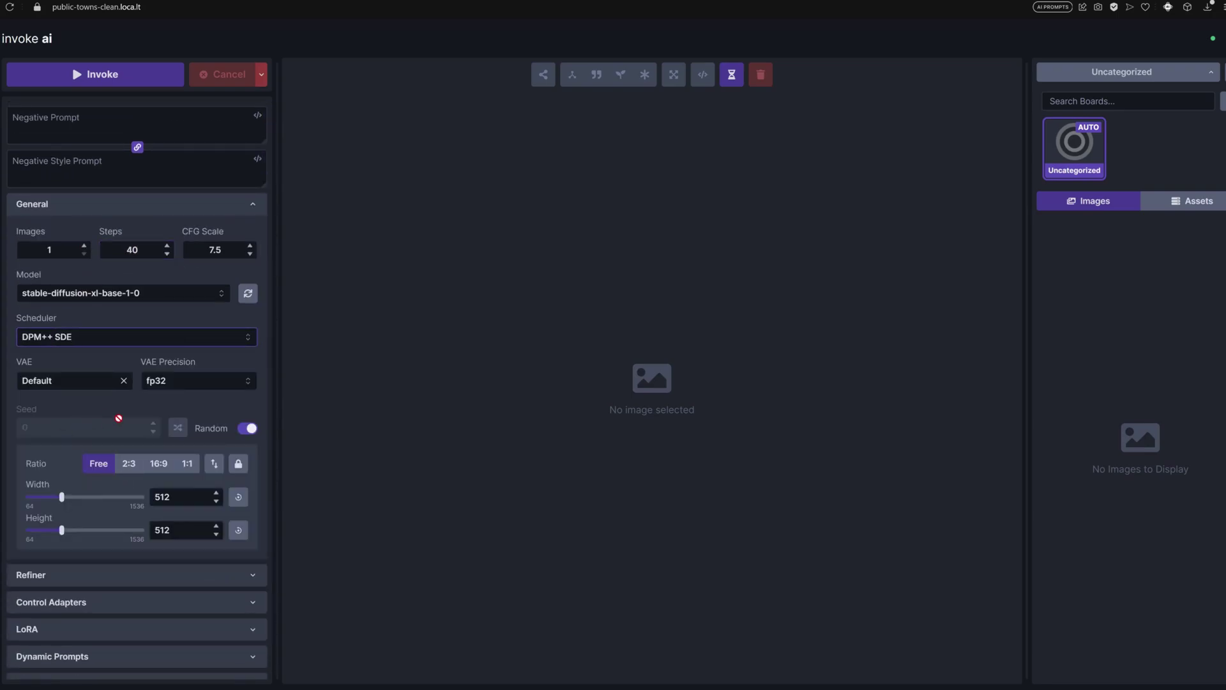
scroll(189, 428, down, 1)
click(189, 420)
drag(61, 455, 103, 454)
- Enable the refiner with DPM++ SDE and generate the cute dragon with a beach ball
click(117, 530)
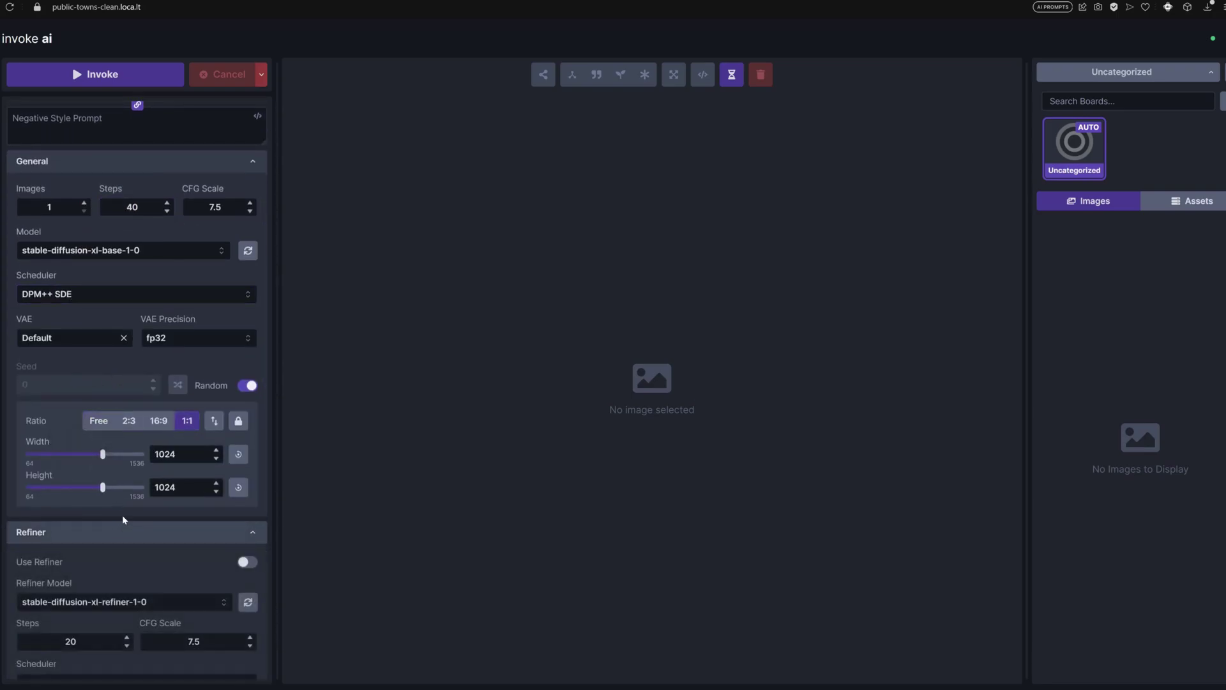
scroll(254, 565, down, 1)
click(70, 582)
text(8)
click(92, 622)
click(95, 560)
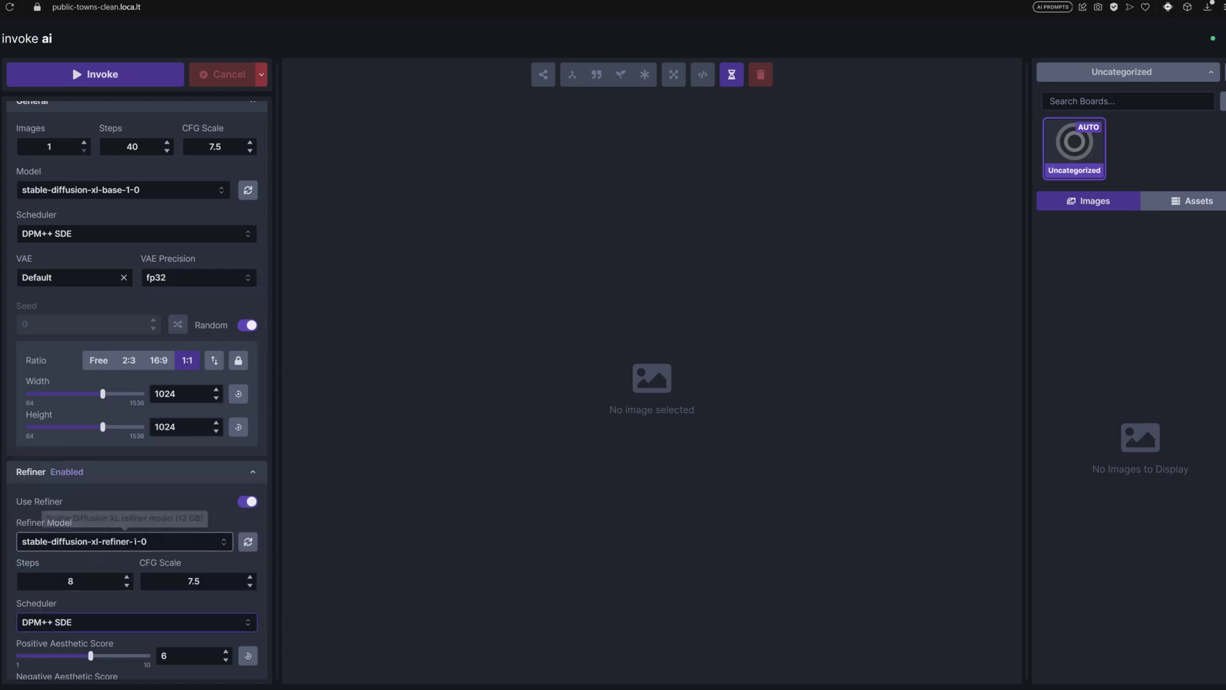
scroll(263, 515, up, 2)
scroll(264, 516, up, 3)
click(86, 71)
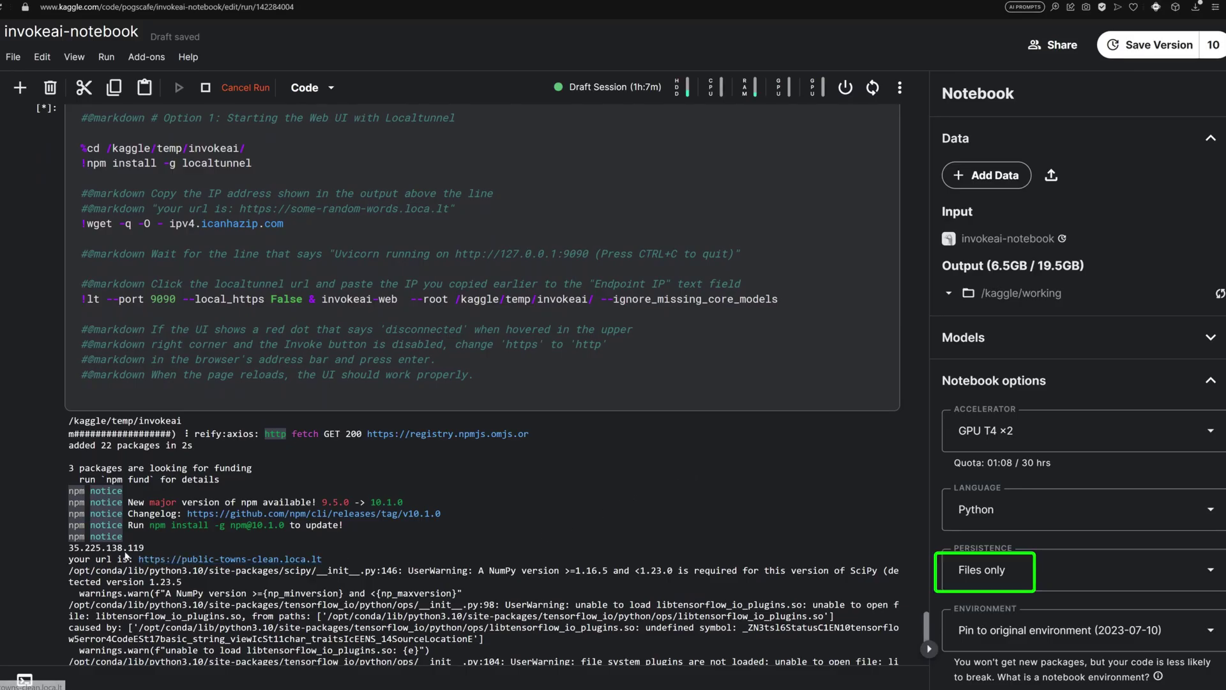
- Select the endpoint IP 35.225.138.119 in the localtunnel cell output
drag(69, 548, 85, 554)
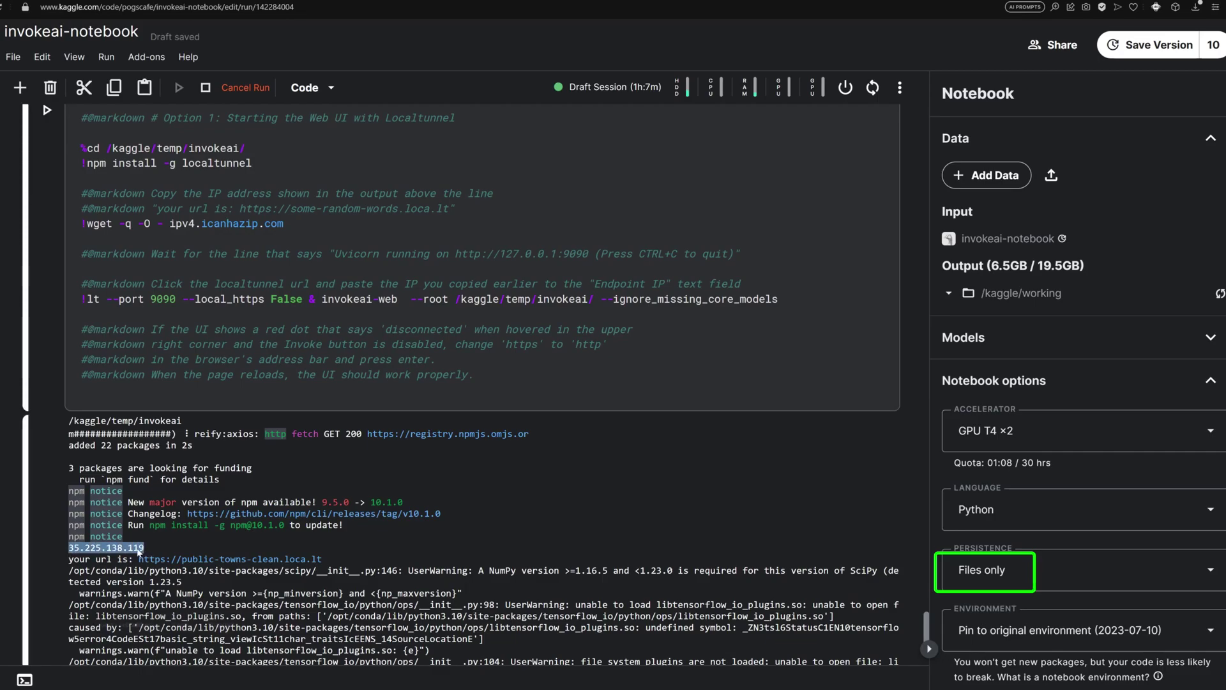
click(103, 569)
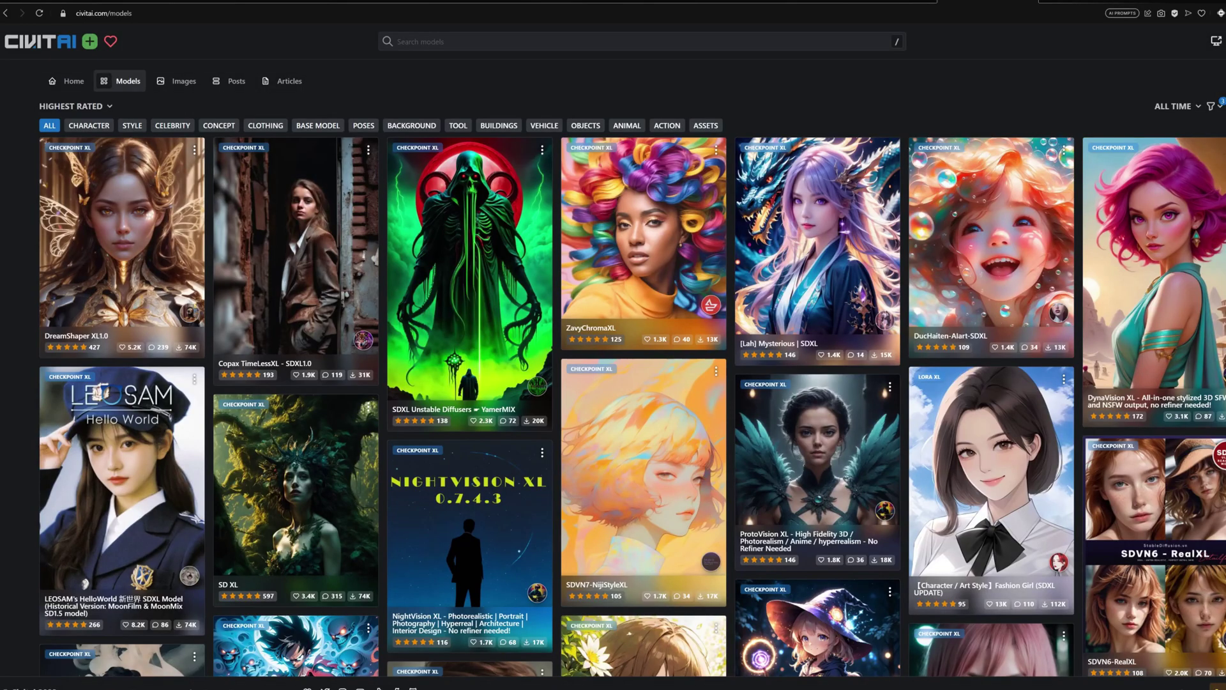
scroll(614, 367, down, 4)
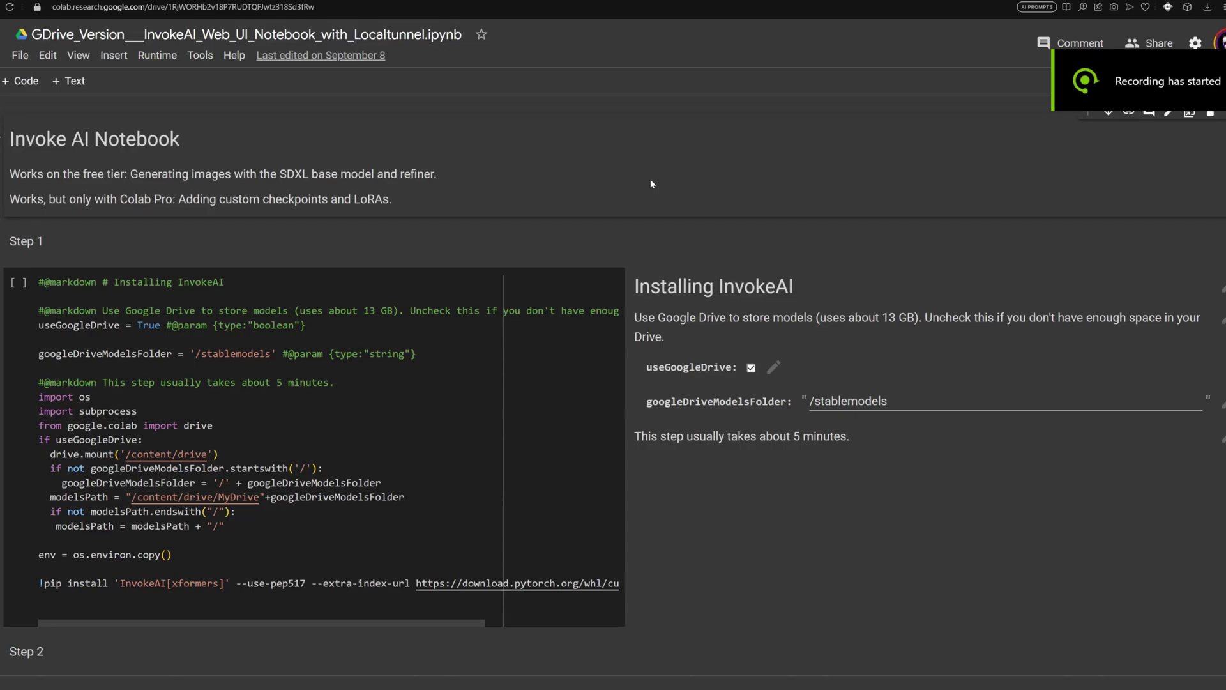
- Change the Colab runtime to a V100 GPU with High-RAM and save it
click(157, 56)
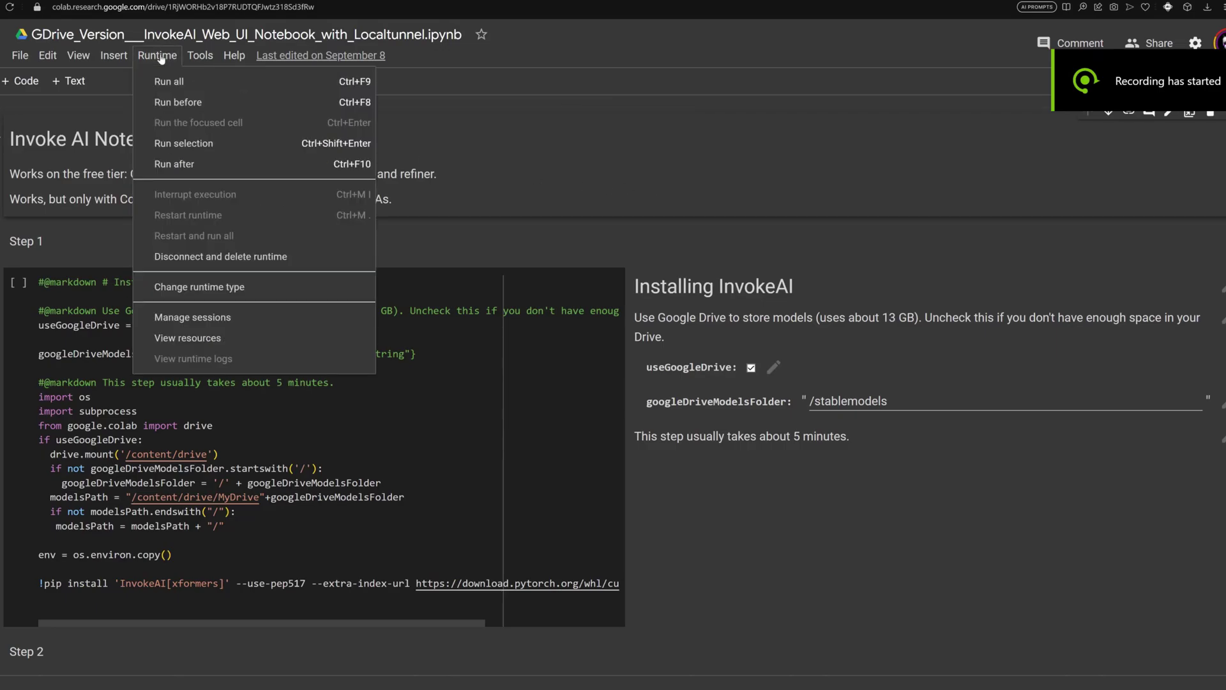
click(257, 287)
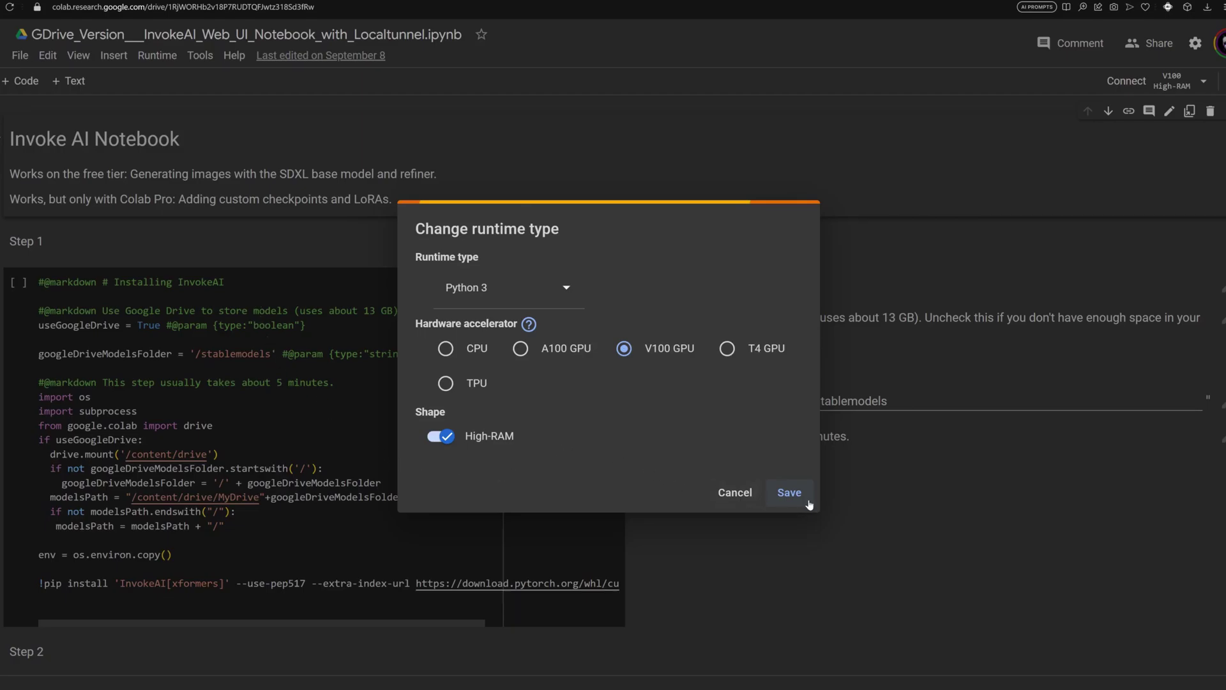
click(790, 492)
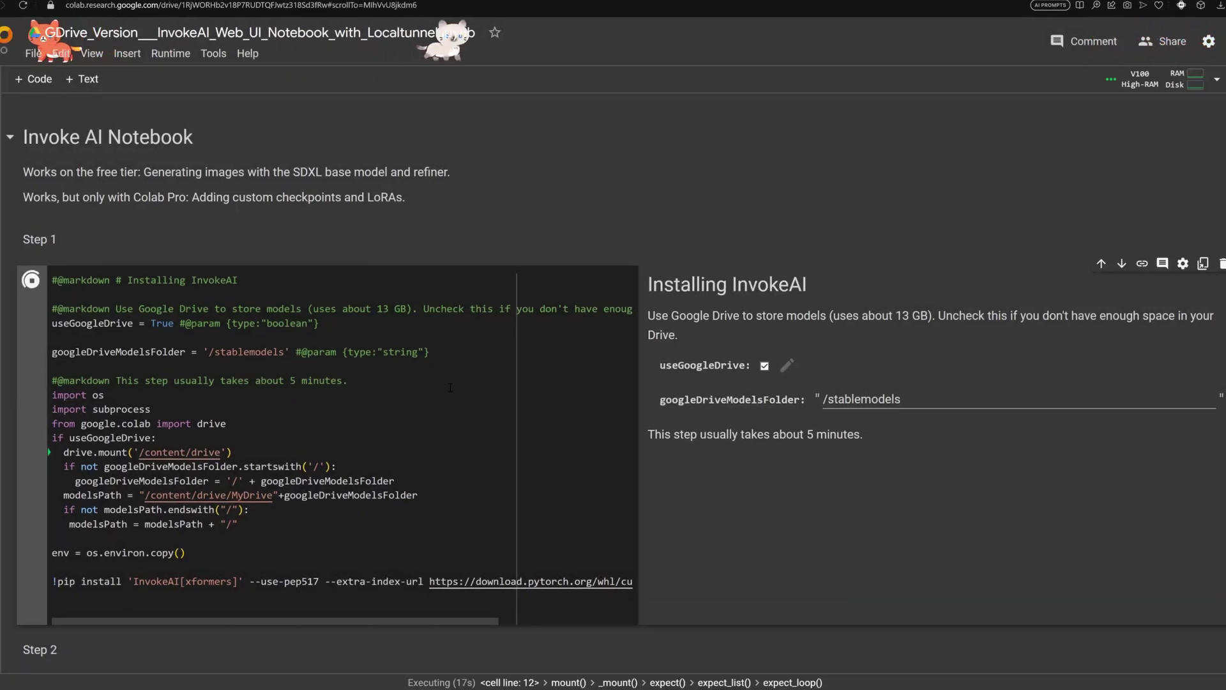
scroll(450, 388, down, 5)
scroll(449, 388, down, 5)
scroll(383, 422, down, 5)
scroll(334, 455, down, 5)
scroll(335, 454, down, 5)
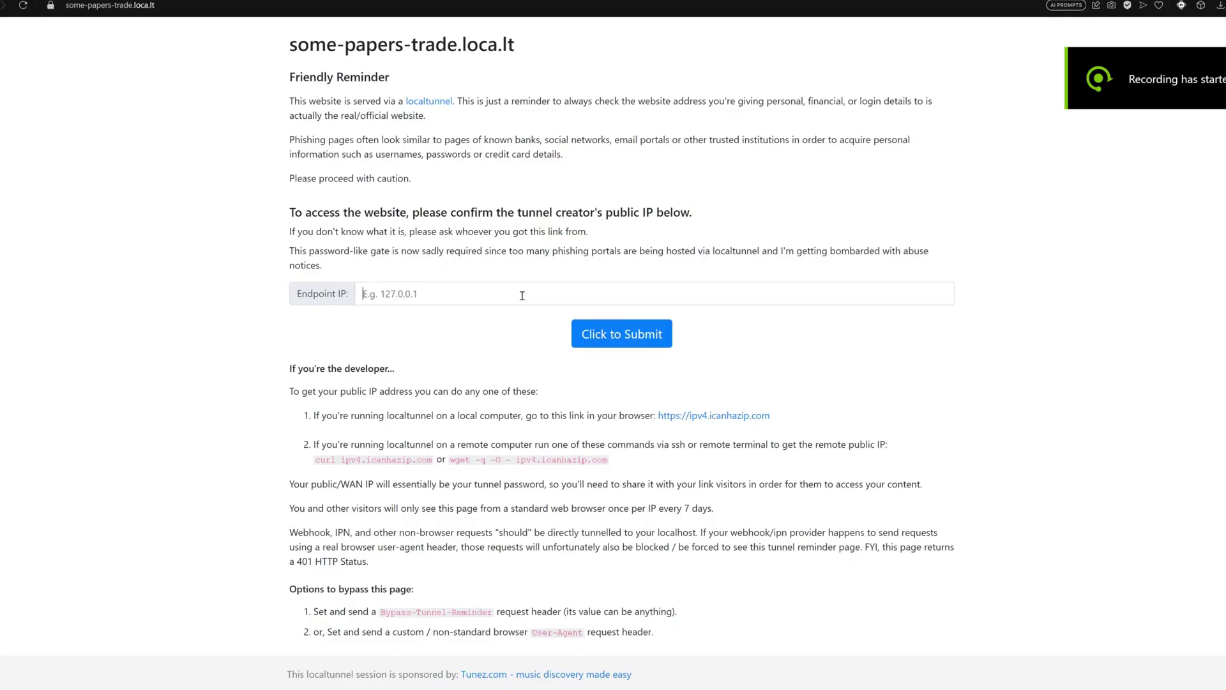
- Submit the pasted IP on the tunnel password page and reach InvokeAI's Import Models form
click(522, 296)
text(34.32.235.252)
click(602, 335)
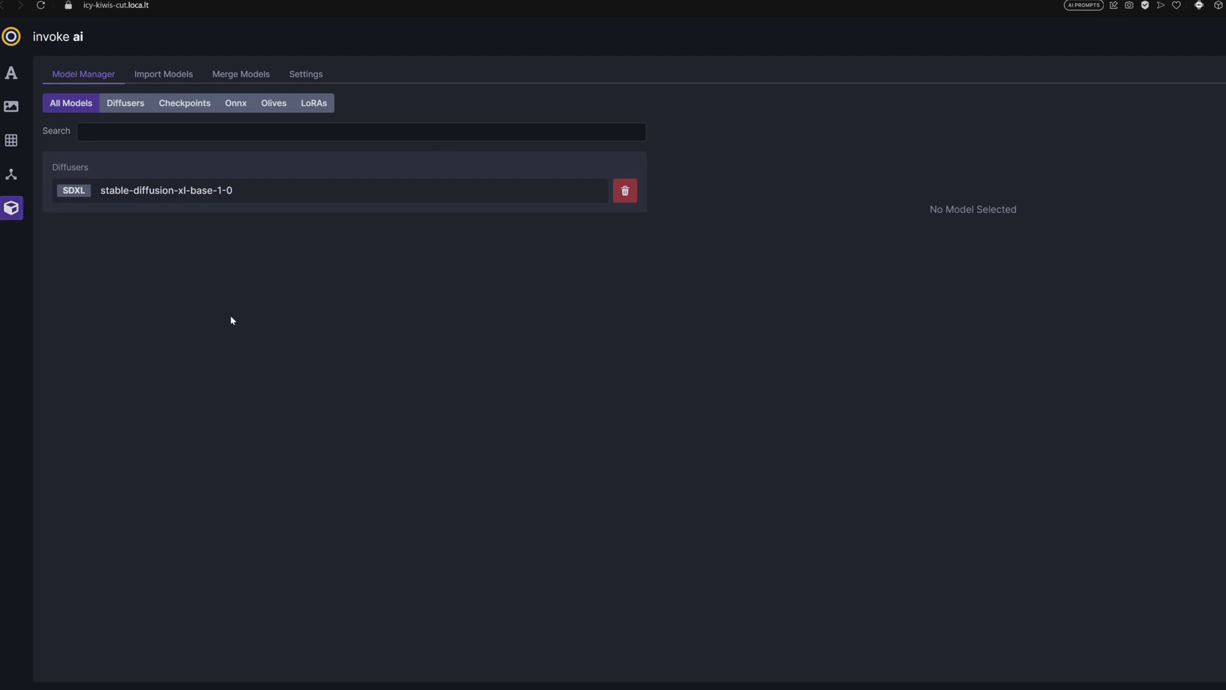
click(163, 74)
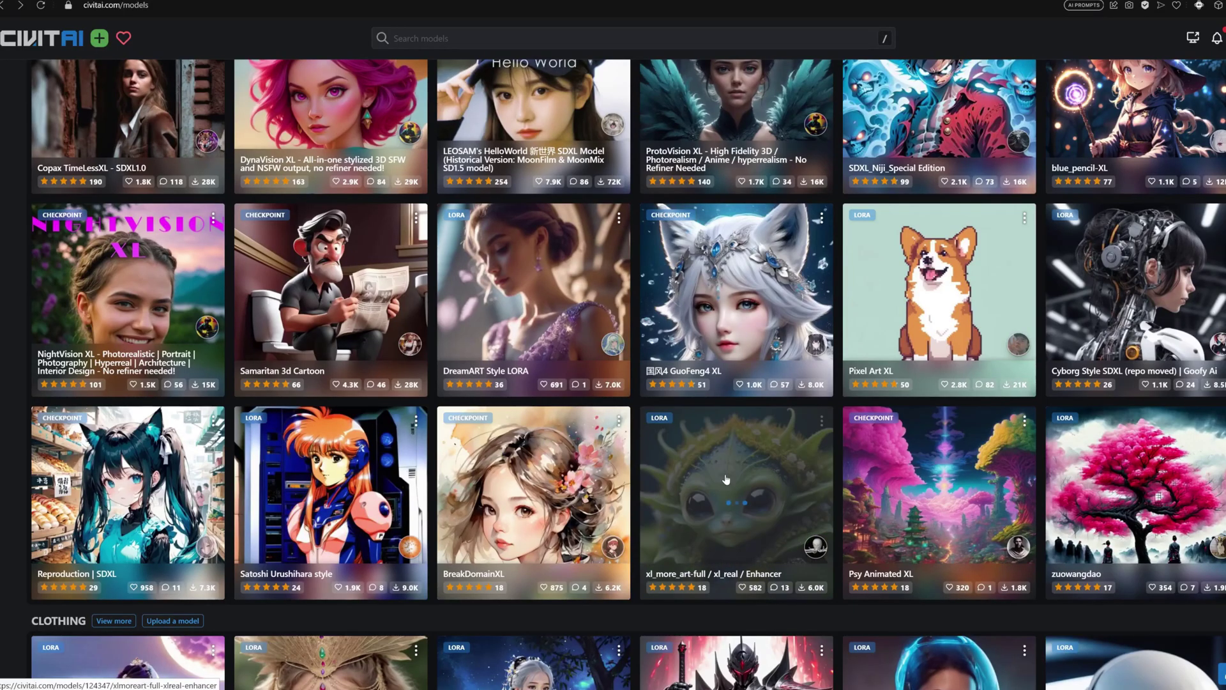
- Copy the Civitai download link for the xl_more_art LoRA
click(712, 478)
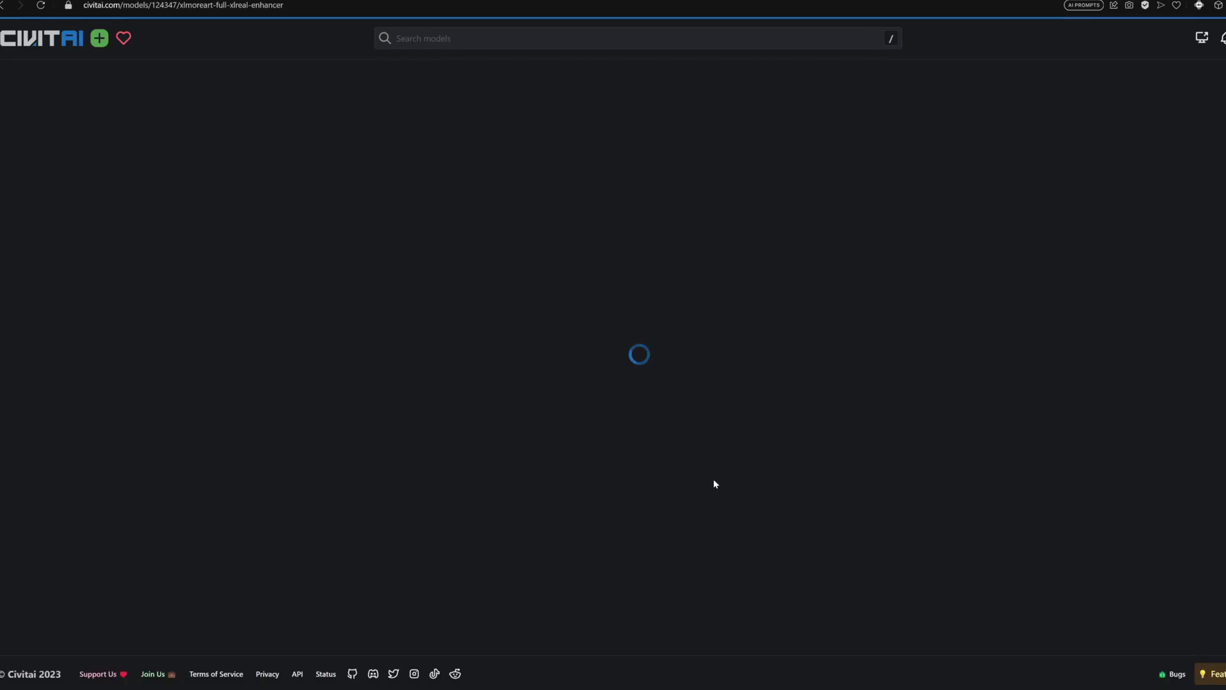
right_click(867, 164)
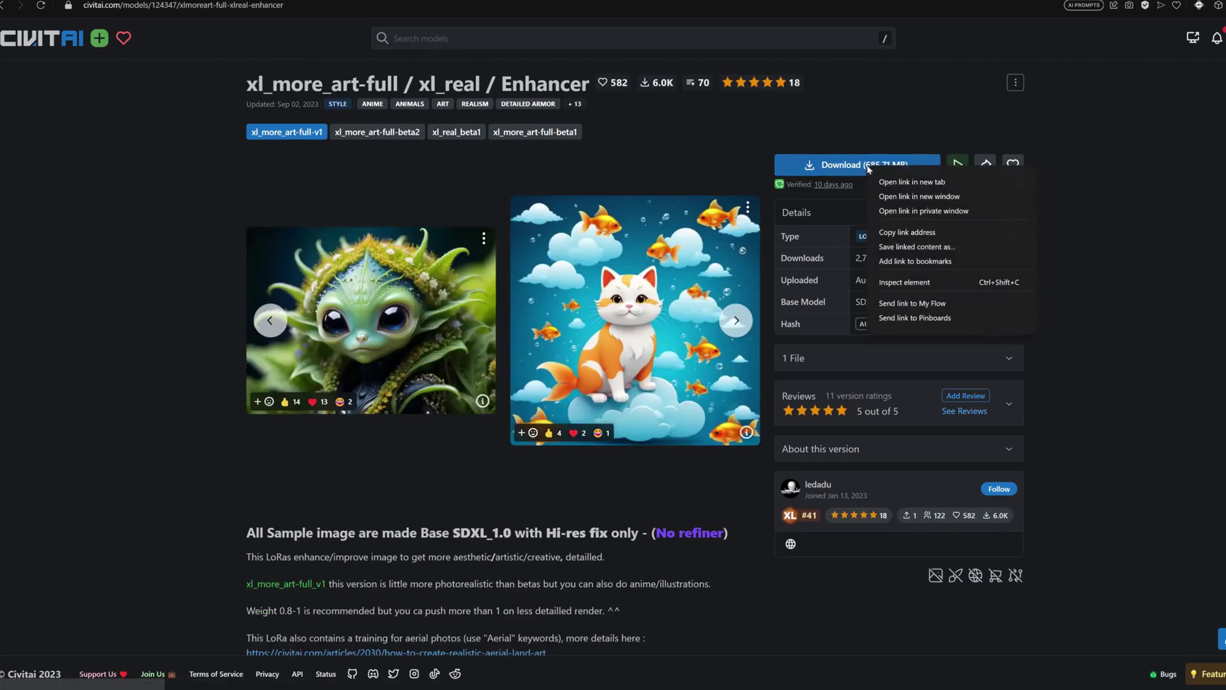
click(929, 231)
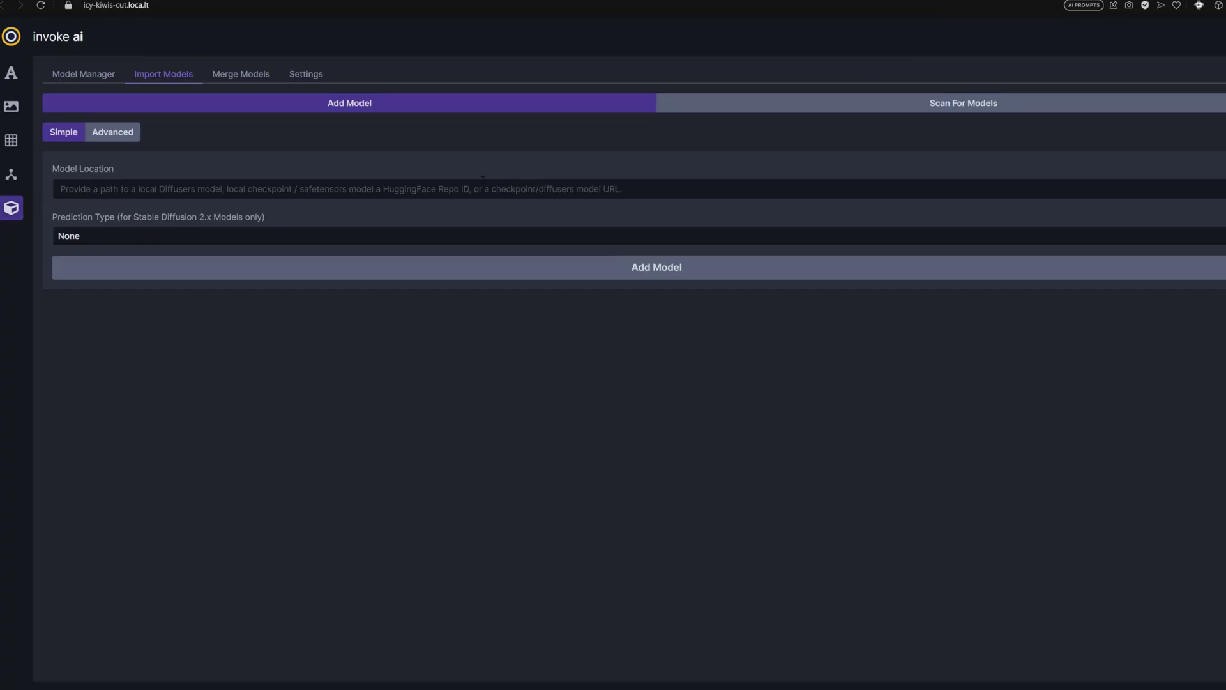
- Import the xl_more_art LoRA into InvokeAI from the pasted Civitai link
click(483, 181)
text(https://civitai.com/api/download/models/152309)
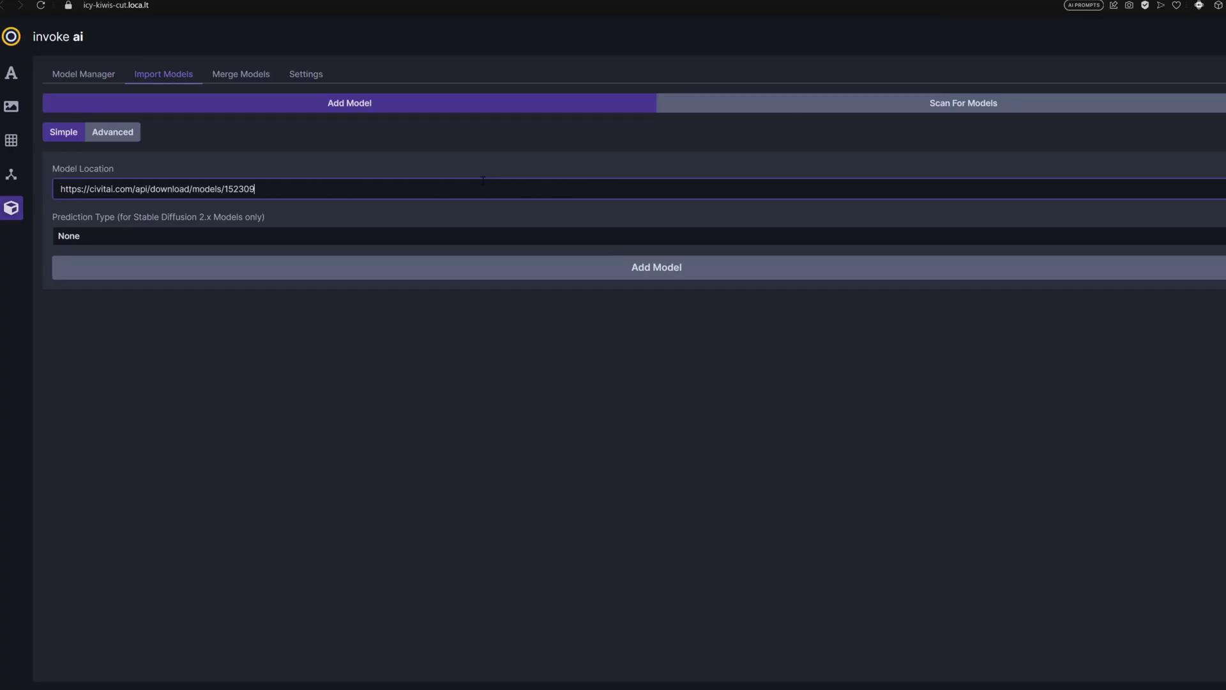
click(627, 272)
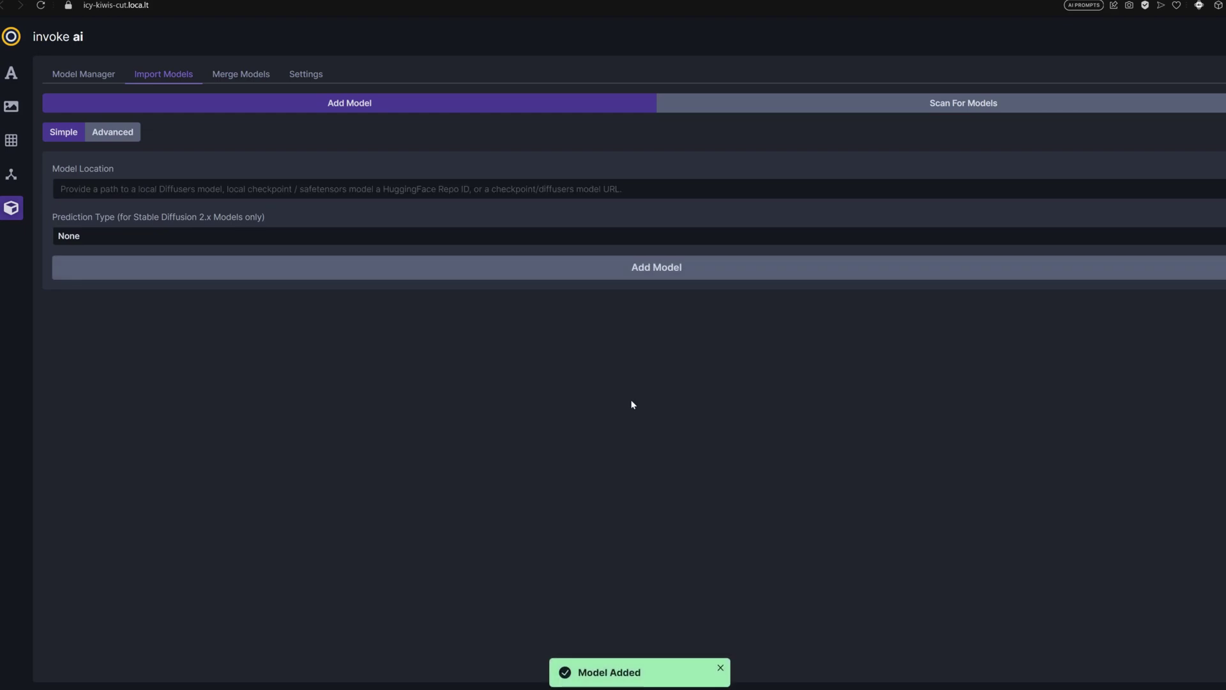
- Generate the snake image in Text to Image with the xl_more_art-full_v1 LoRA added
click(11, 73)
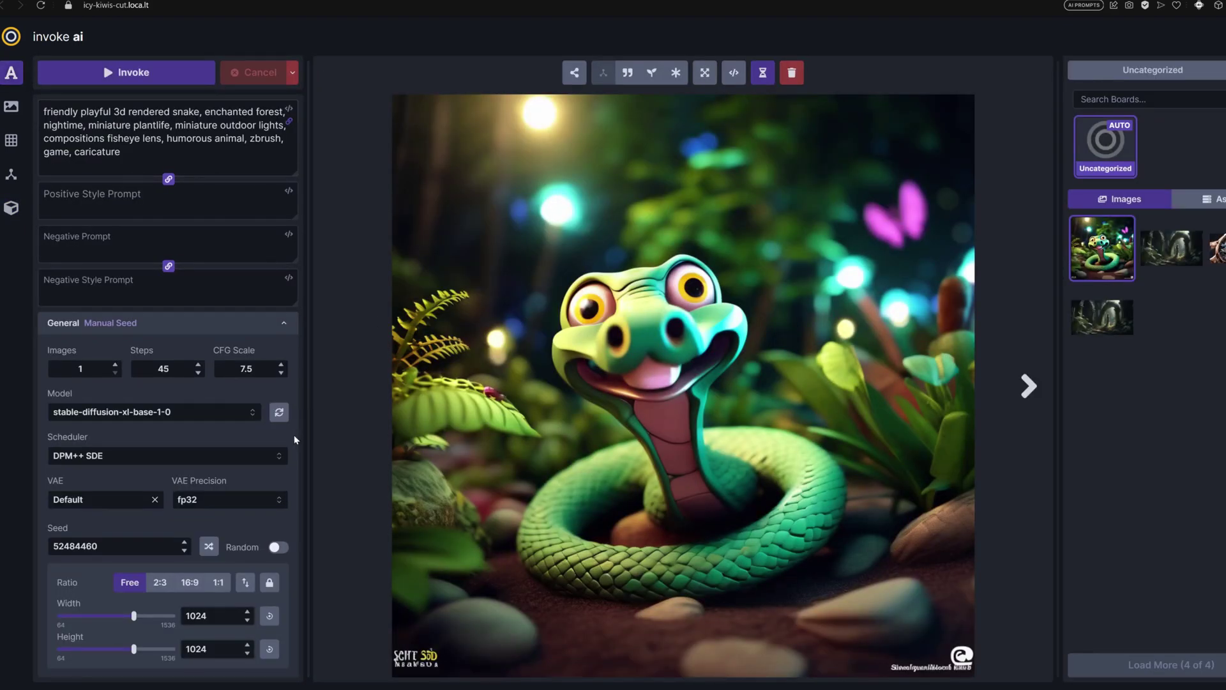
scroll(294, 435, down, 3)
click(170, 581)
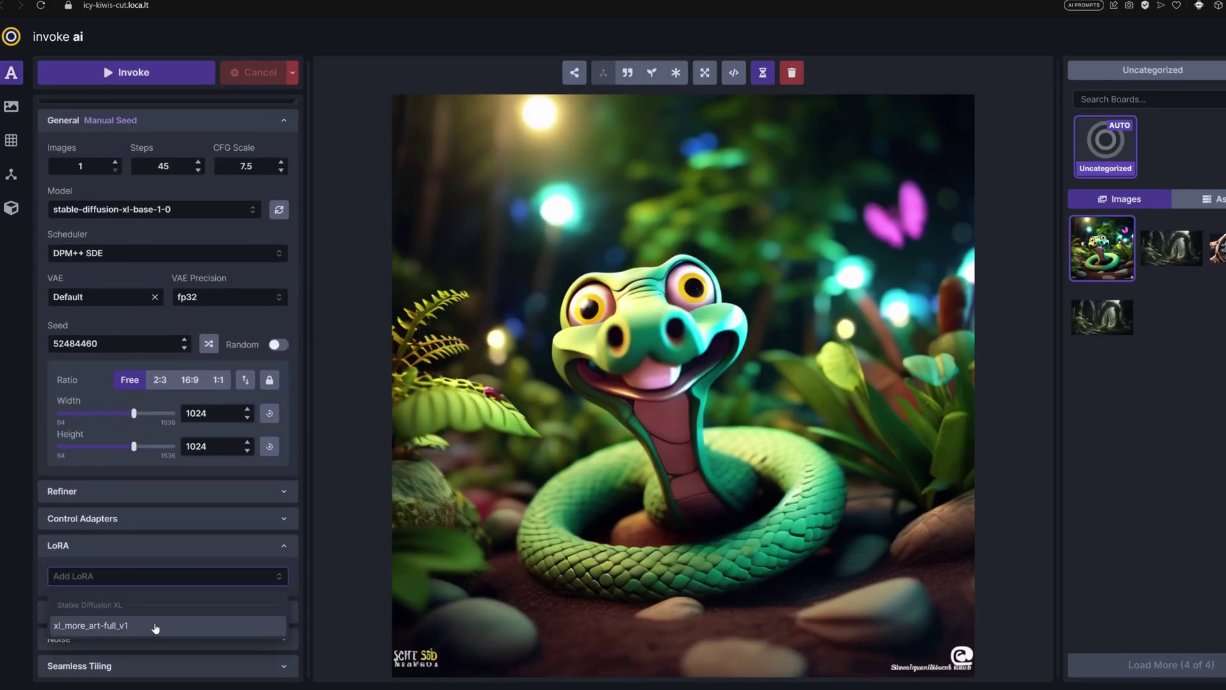
click(154, 625)
scroll(292, 555, up, 5)
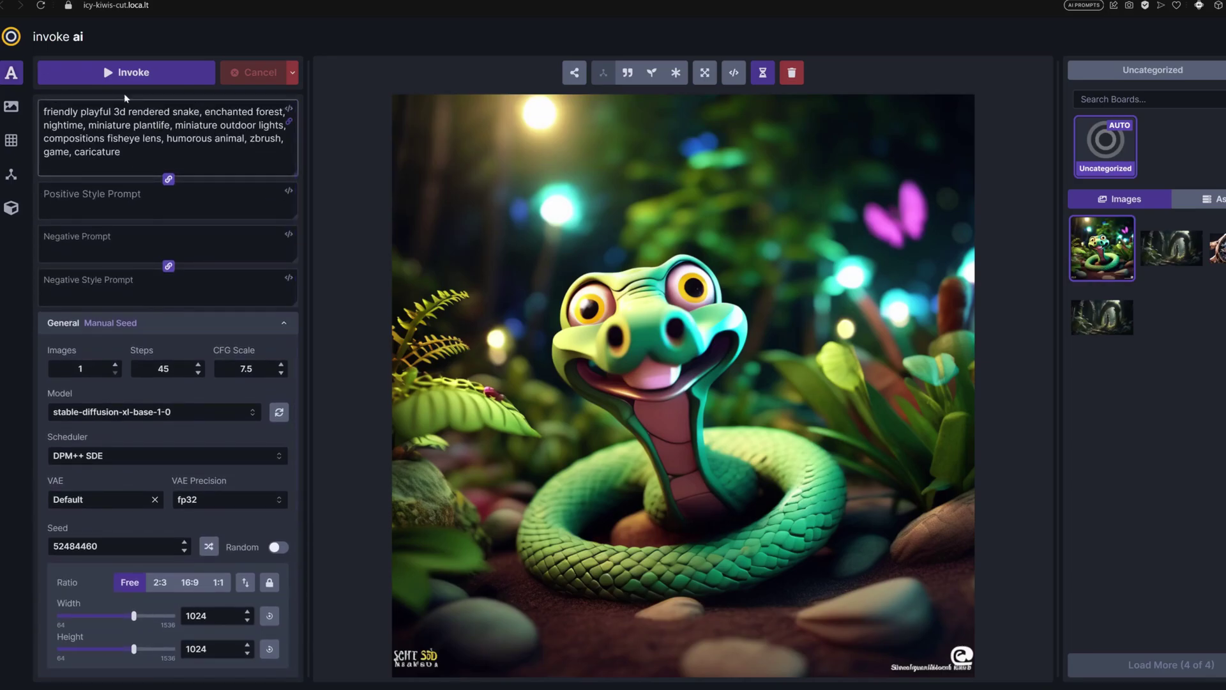
click(128, 75)
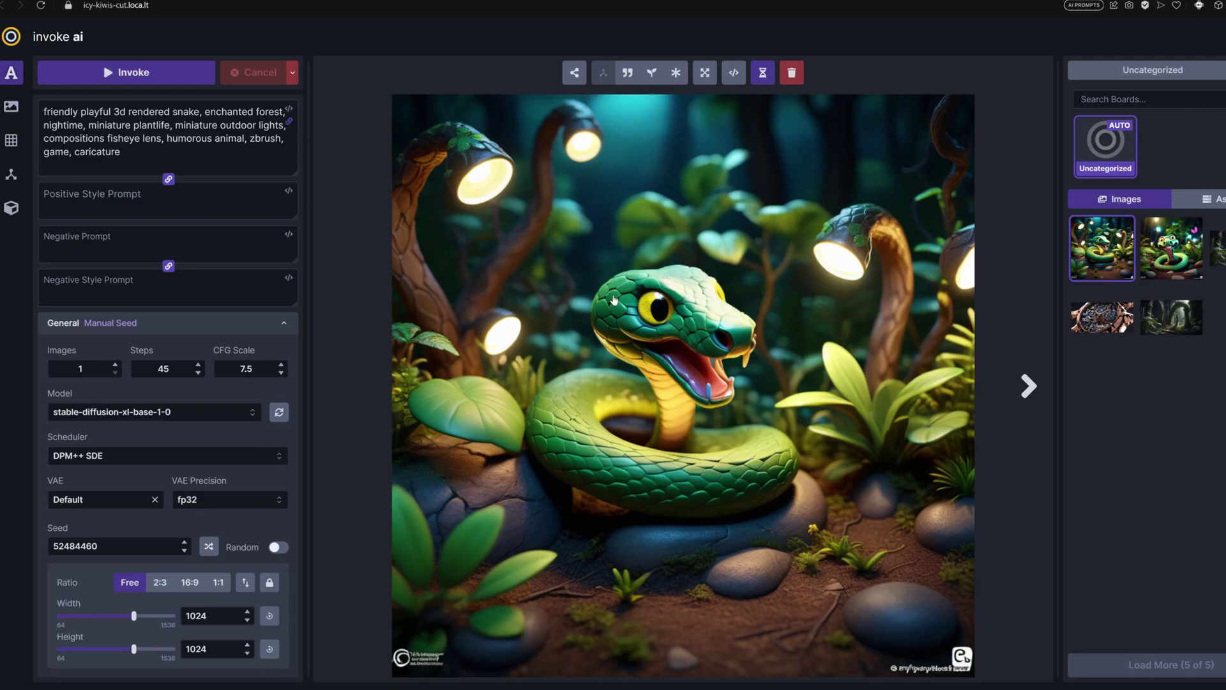
- Return to the import form and copy the DynaVision XL download link from Civitai
click(11, 207)
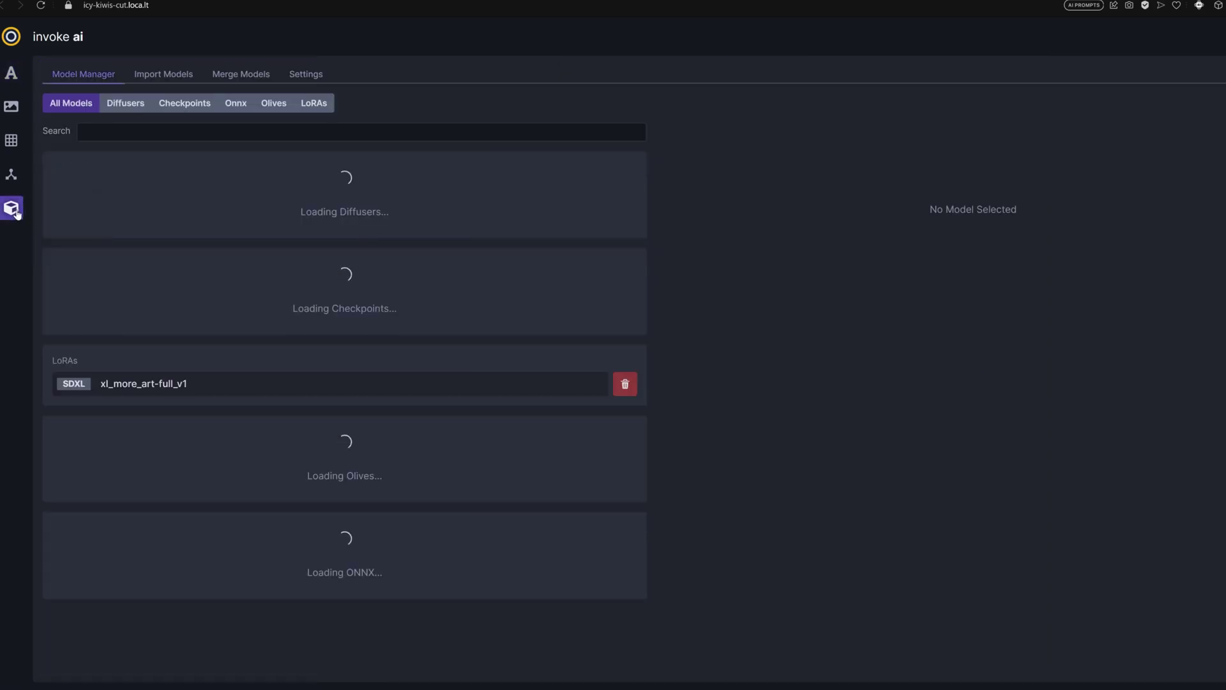
click(161, 75)
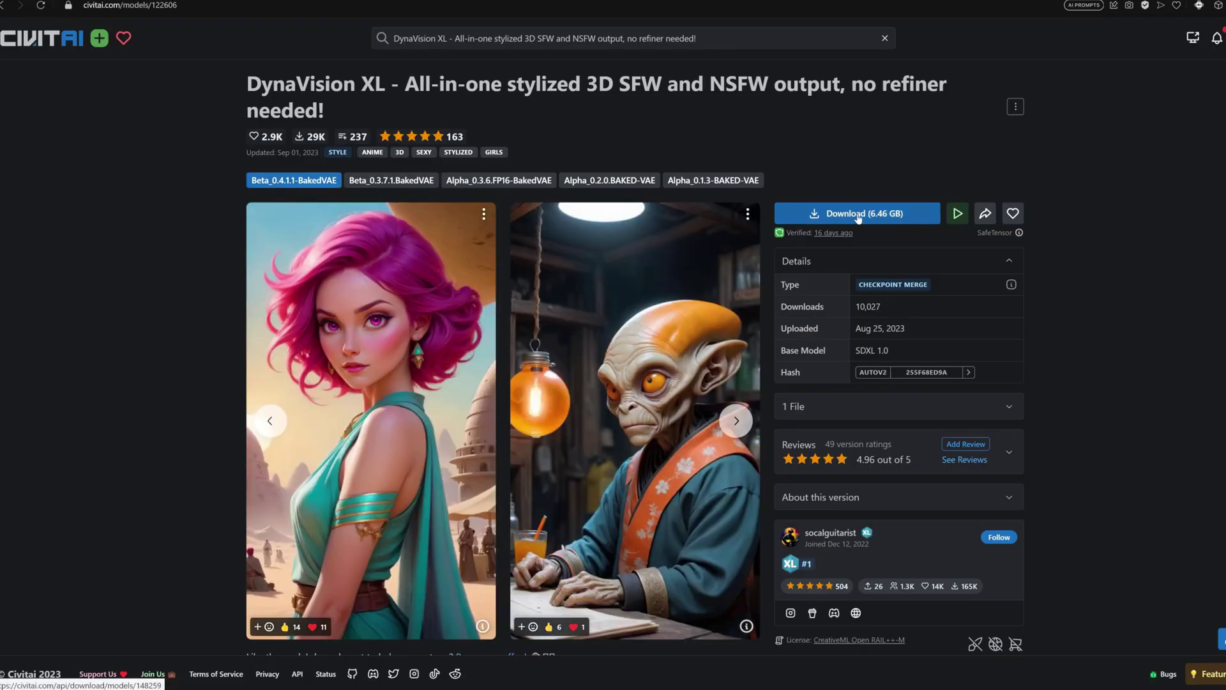
right_click(861, 217)
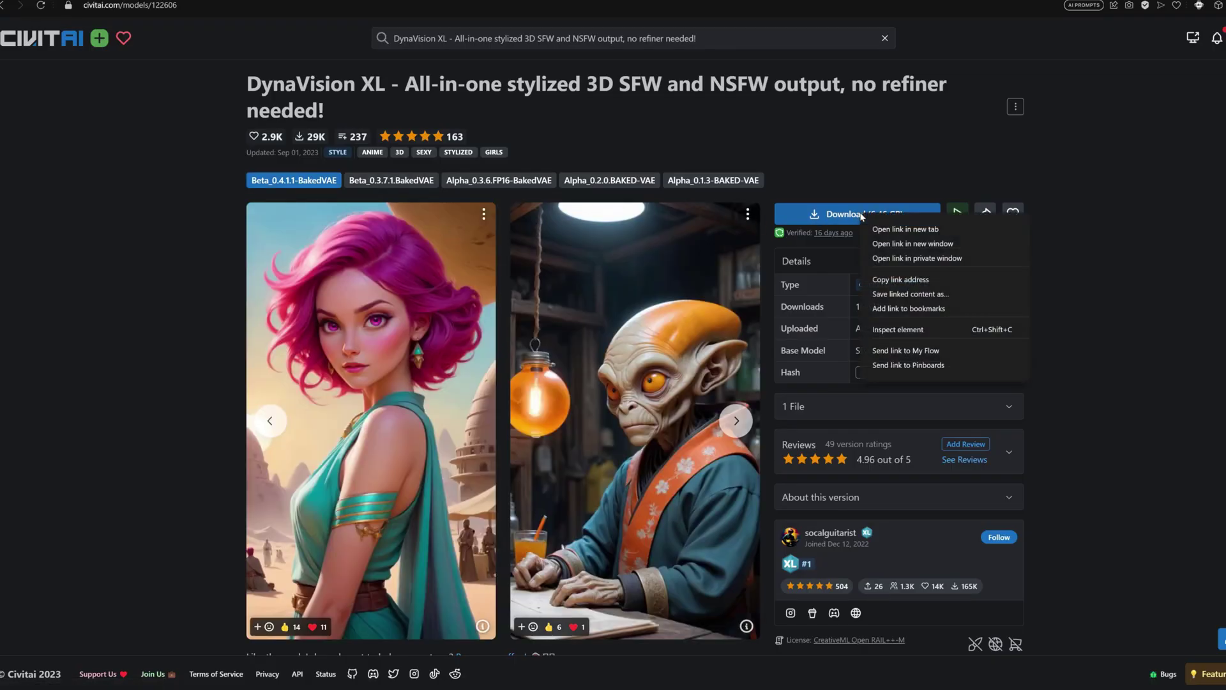
click(901, 278)
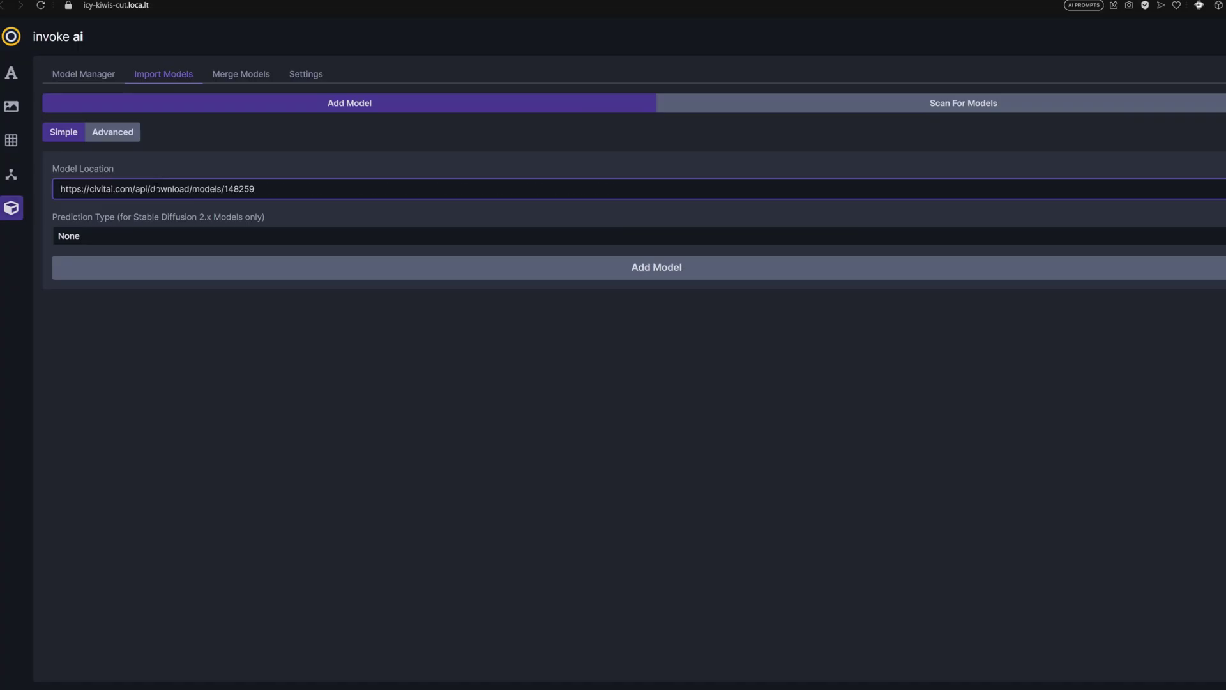
- Import the DynaVision XL checkpoint and start its Diffusers conversion with a custom save location
click(406, 271)
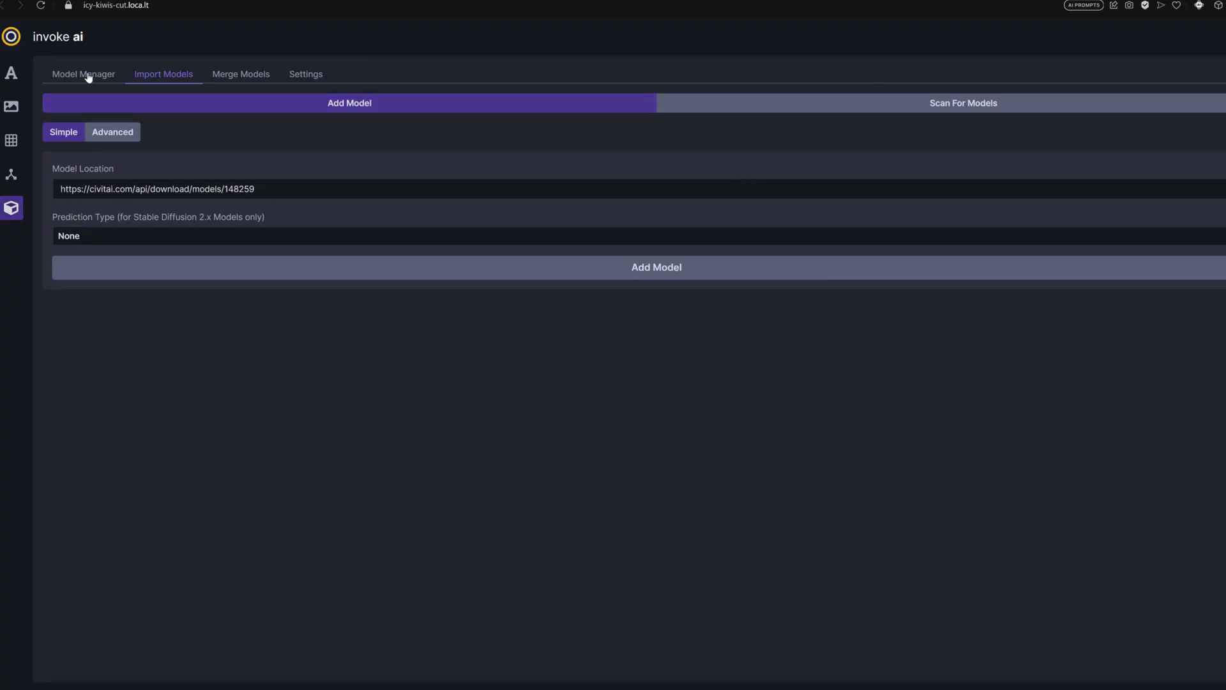
click(86, 76)
click(227, 268)
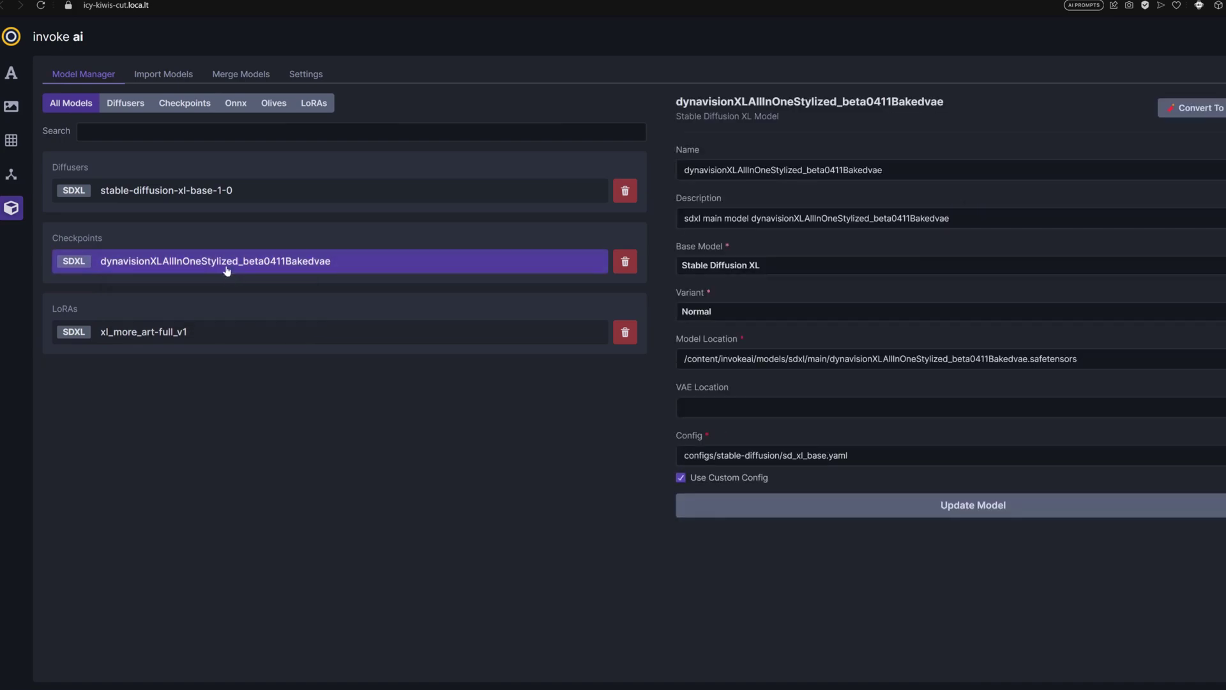
click(1209, 108)
click(632, 462)
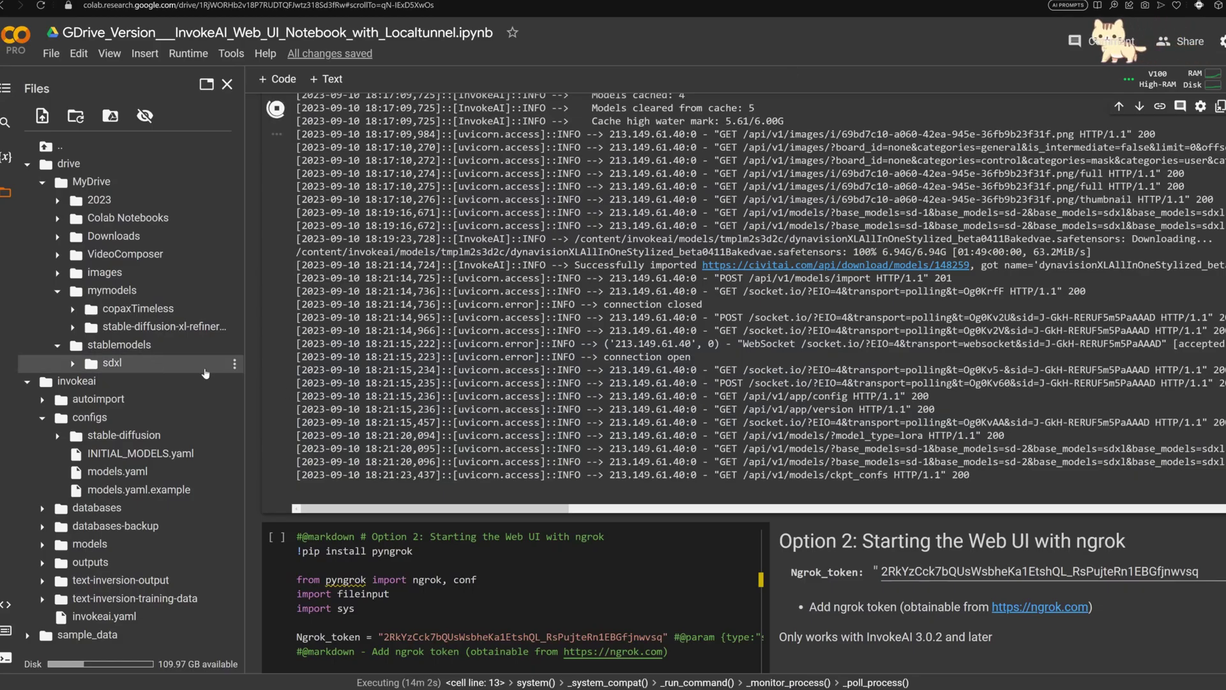
- Convert DynaVision XL to Diffusers saved in the Drive mymodels folder path copied from Colab
click(236, 293)
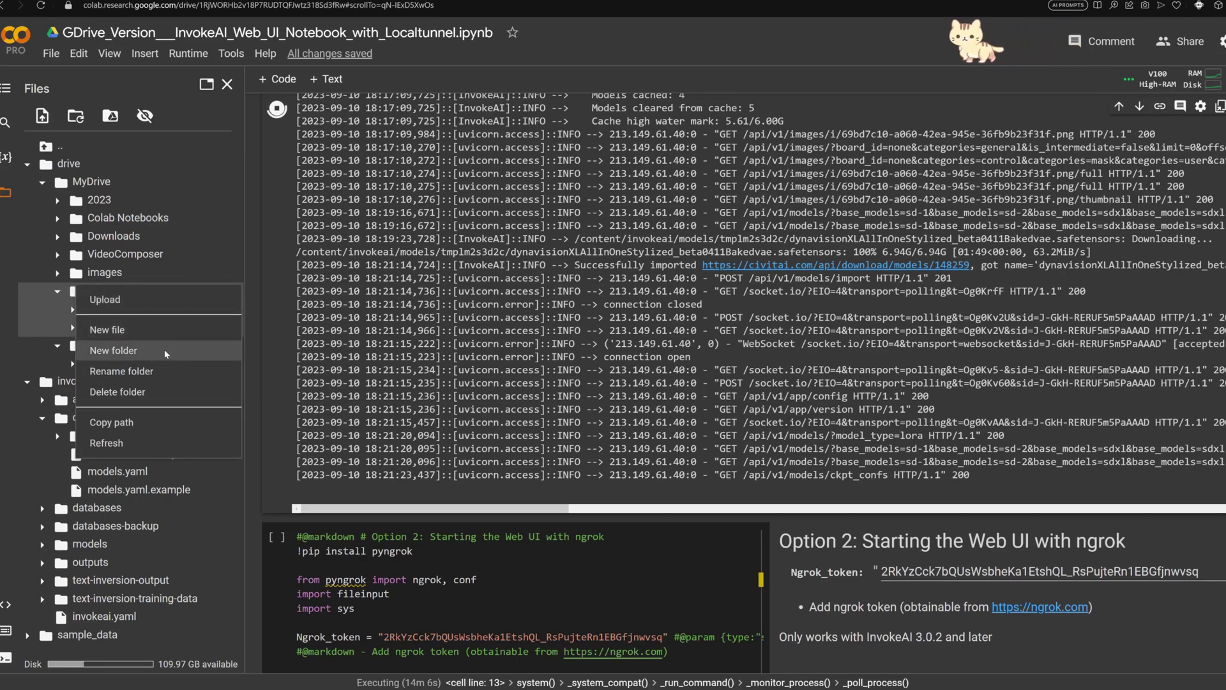
click(129, 424)
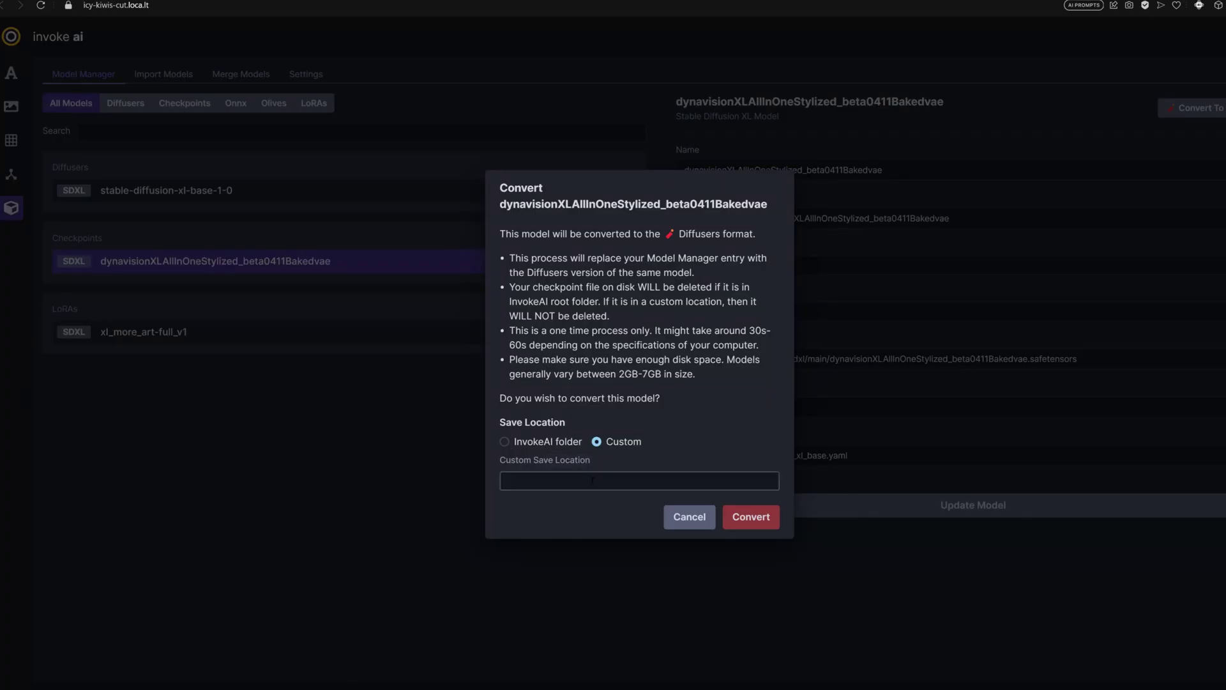
text(/content/drive/MyDrive/mymodels)
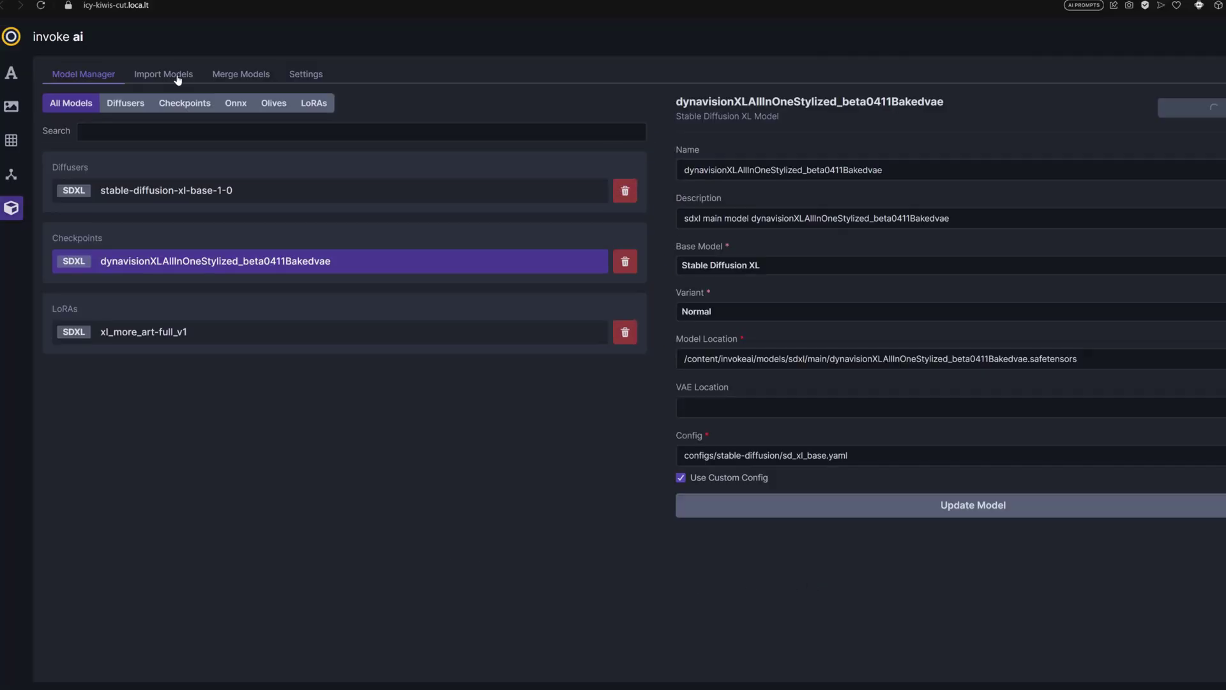
click(177, 79)
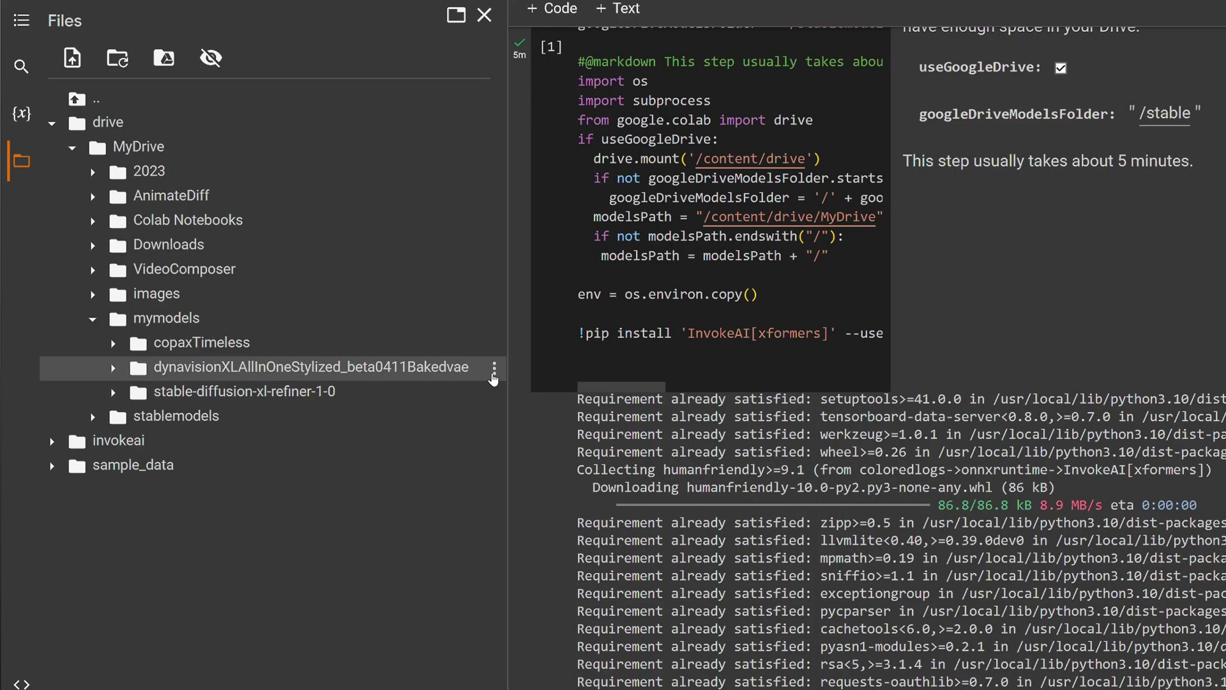
- Add the converted DynaVision XL Diffusers model from its Drive mymodels folder path
right_click(495, 376)
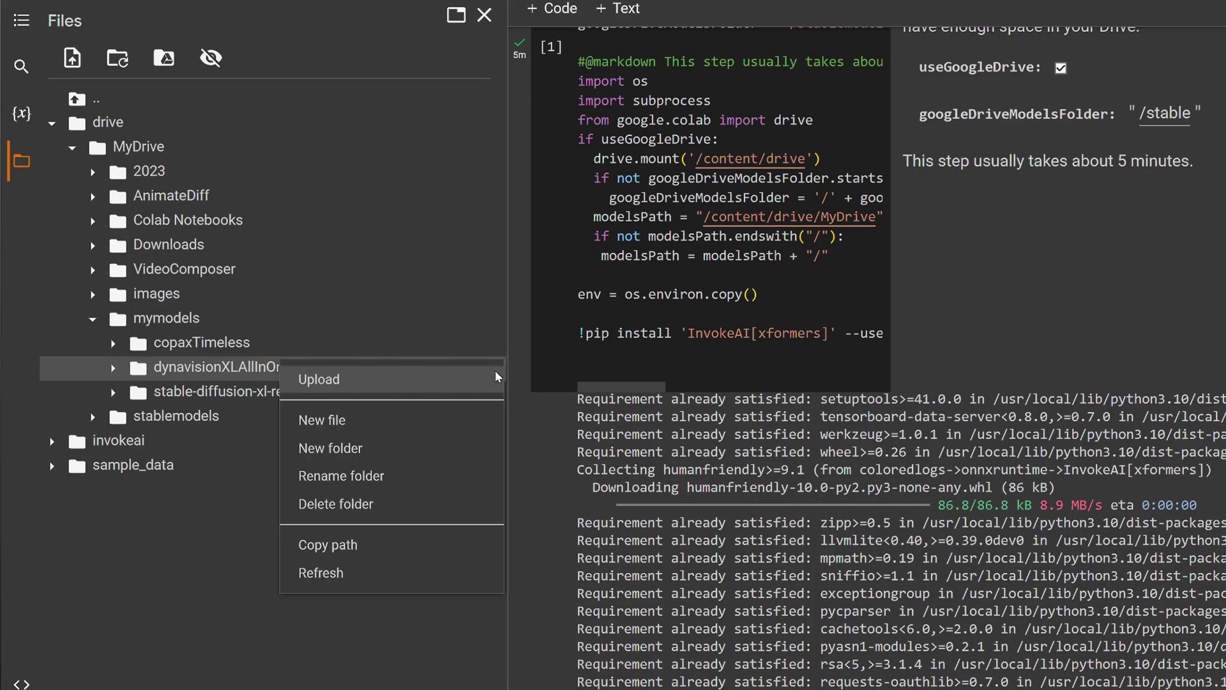
click(385, 552)
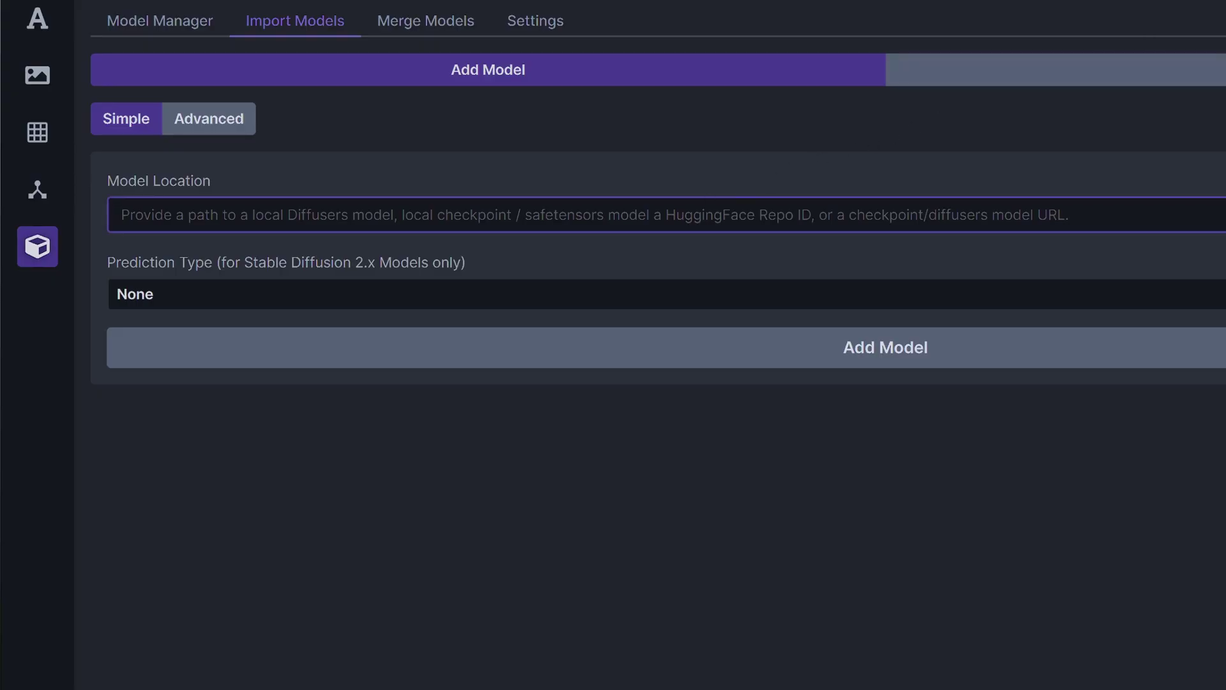
right_click(645, 225)
click(703, 342)
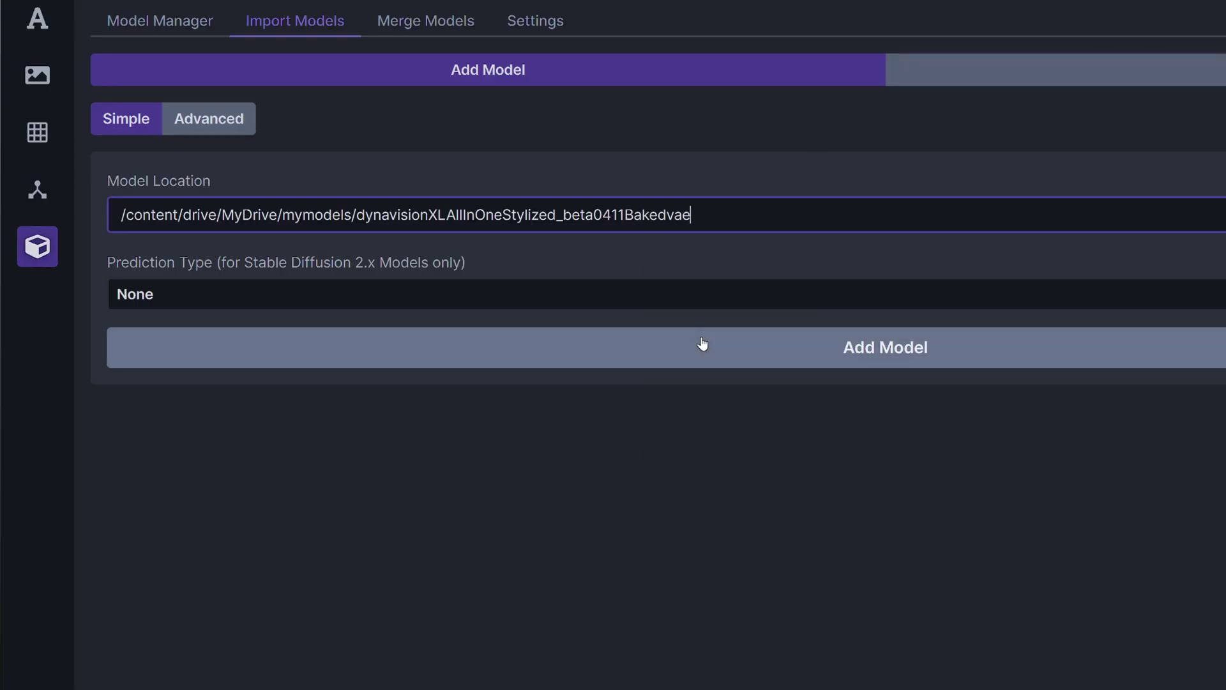
click(710, 359)
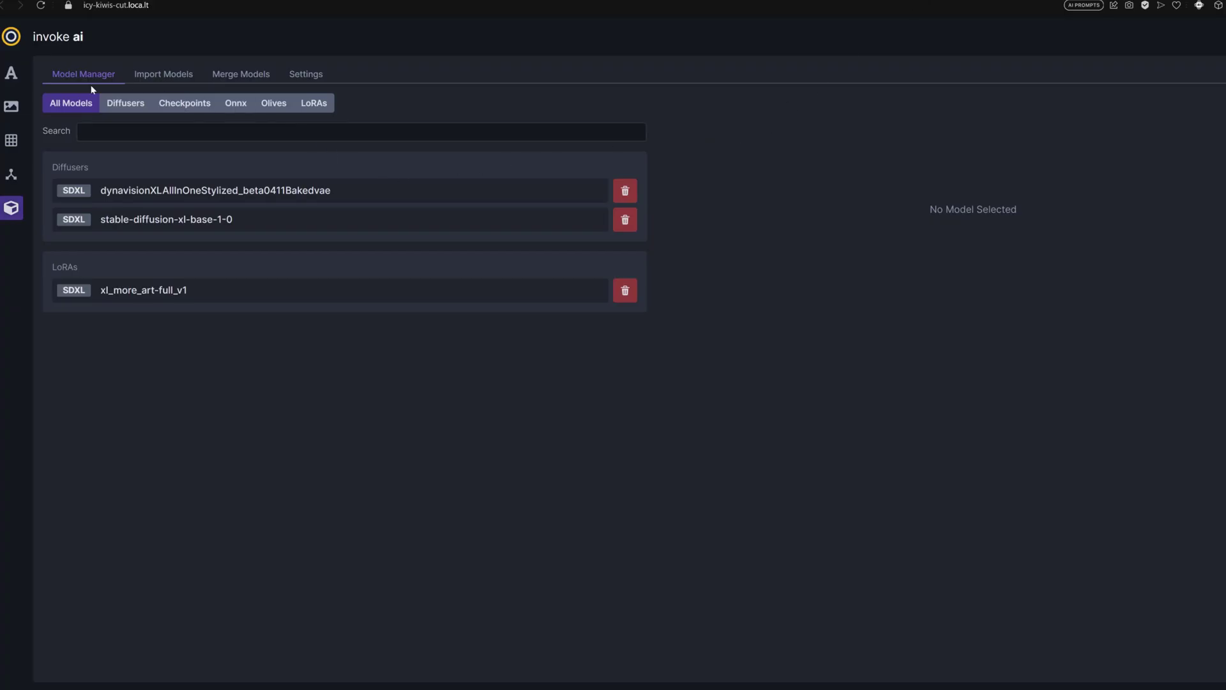
click(8, 77)
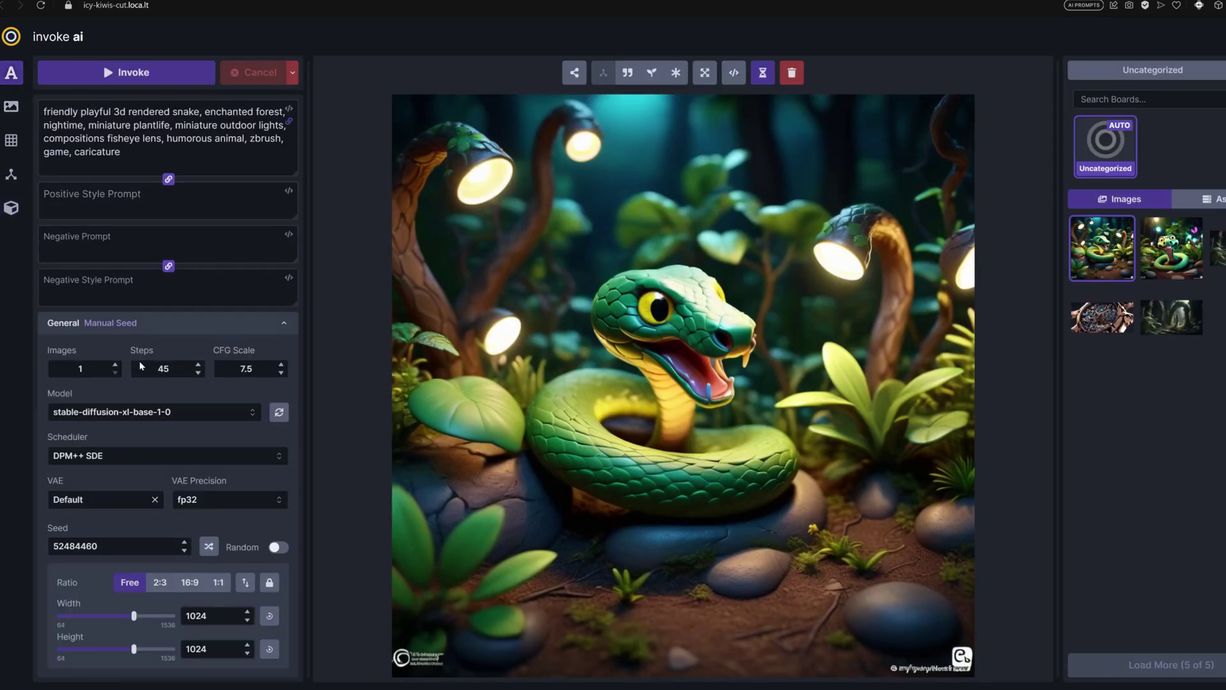
- Select dynavisionXLAllInOneStylized_beta0411Bakedvae as the model and invoke the snake generation
click(145, 412)
click(182, 461)
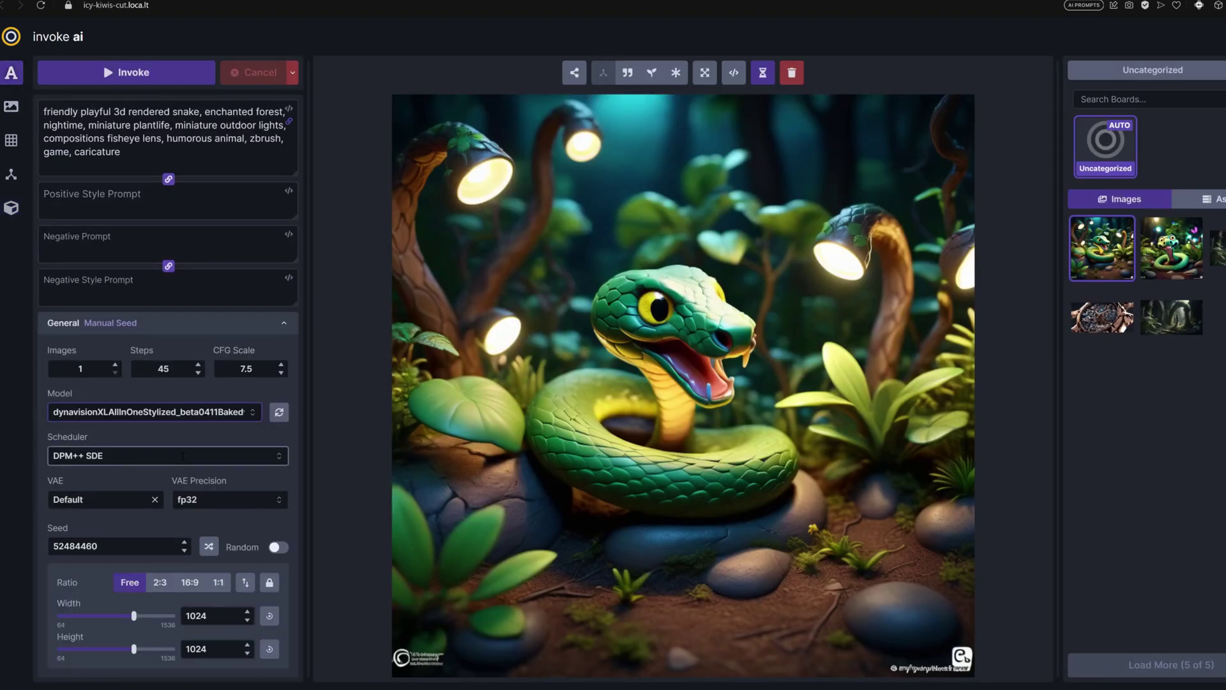
click(148, 68)
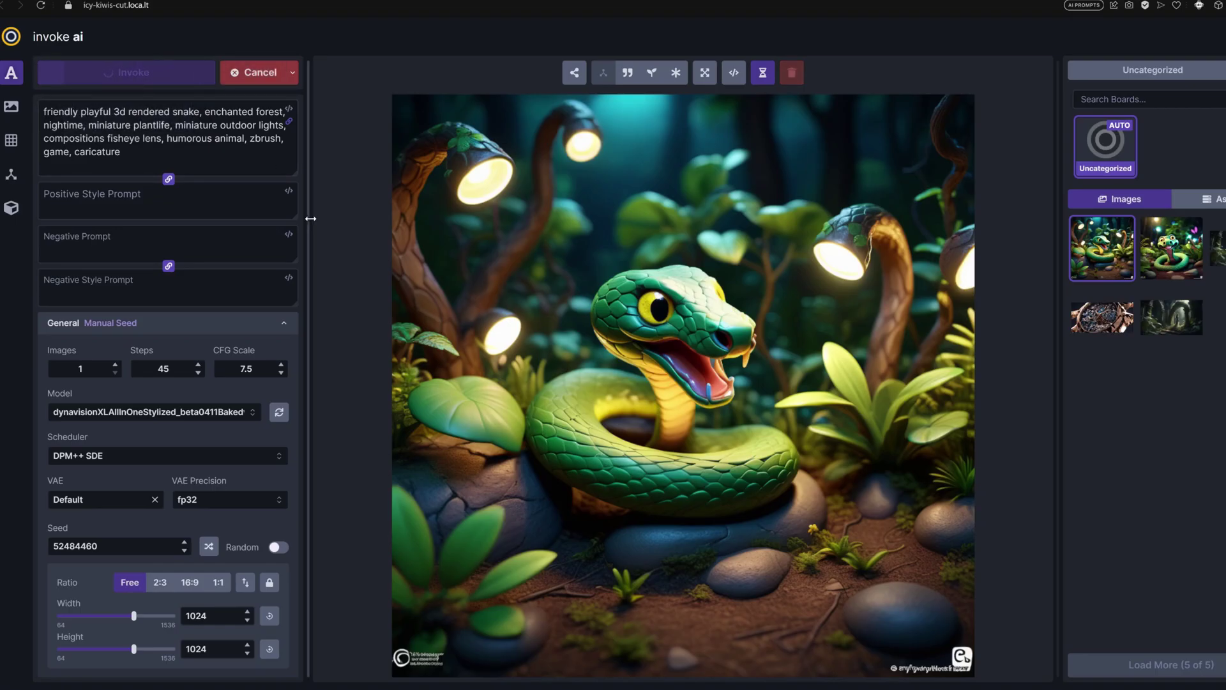